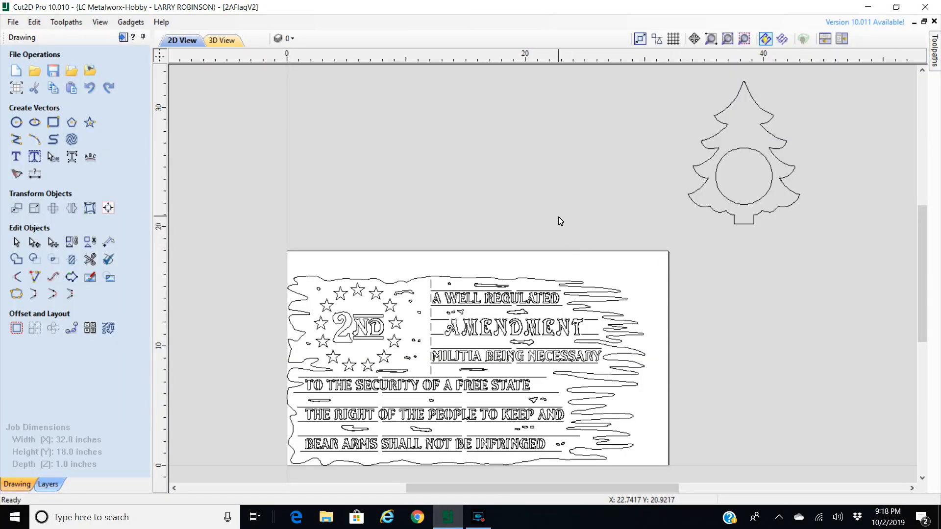
# - Examine the overall layout of the 2nd Amendment flag artwork, including its star circle, lettering and tattered outline
pyautogui.scroll(-4, 588, 216)
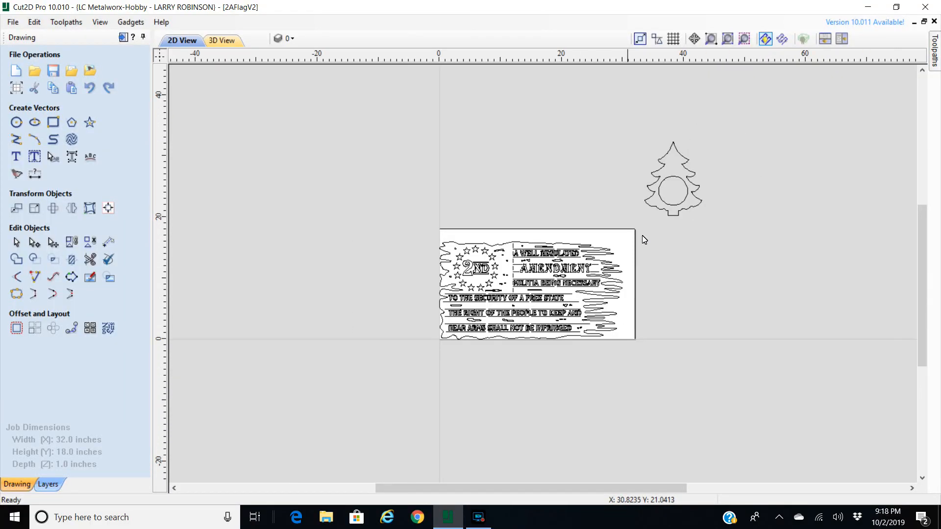
pyautogui.scroll(3, 595, 319)
pyautogui.scroll(2, 288, 353)
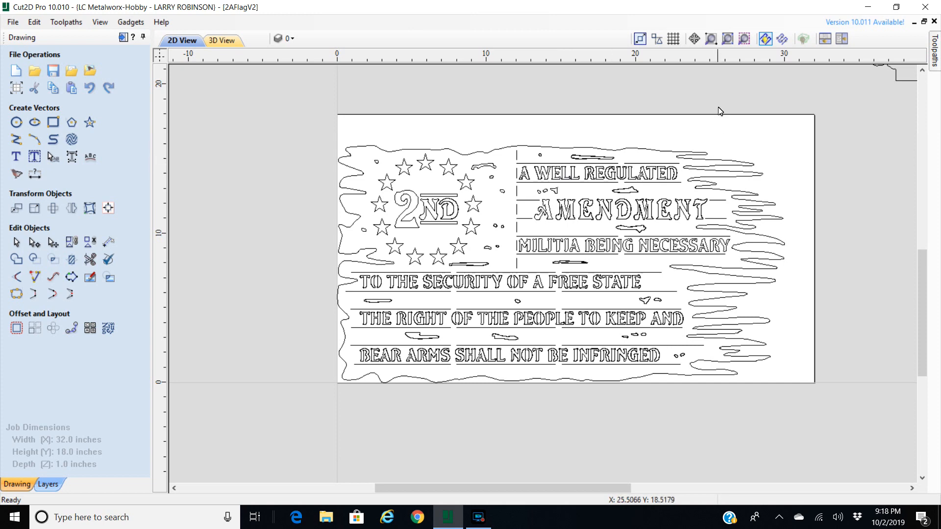
pyautogui.scroll(1, 711, 99)
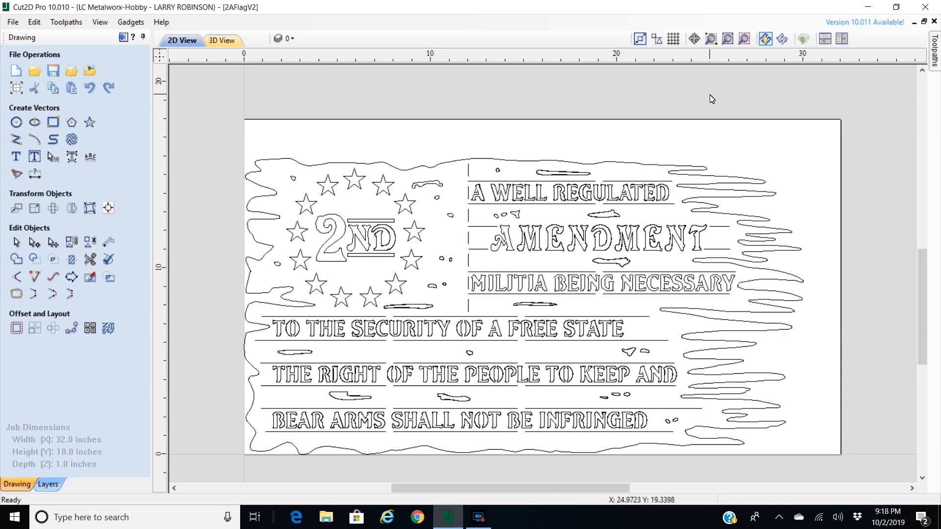
pyautogui.scroll(2, 333, 252)
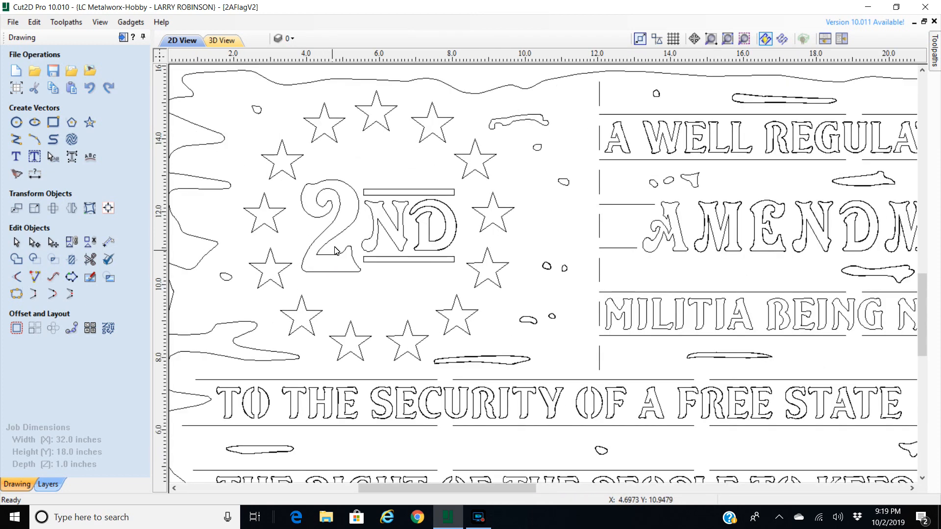
pyautogui.scroll(-1, 336, 246)
pyautogui.scroll(-3, 336, 243)
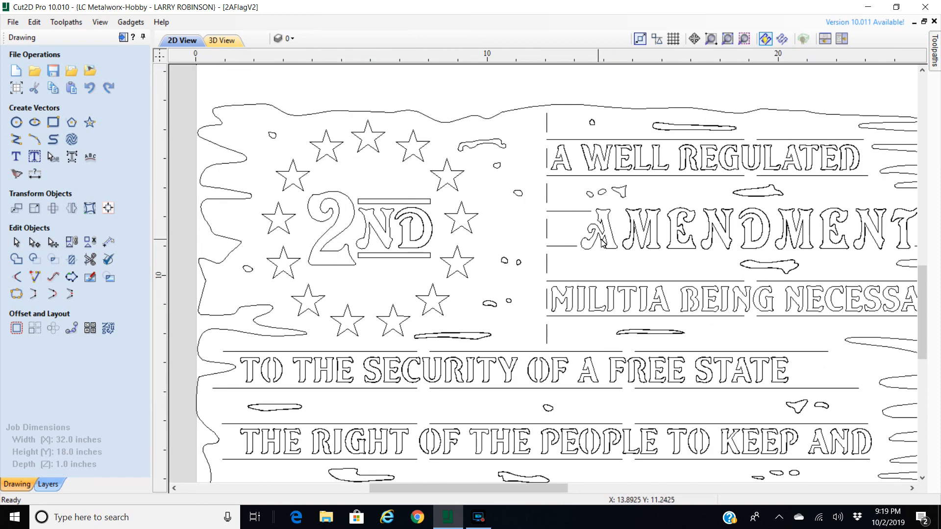
pyautogui.scroll(-1, 776, 237)
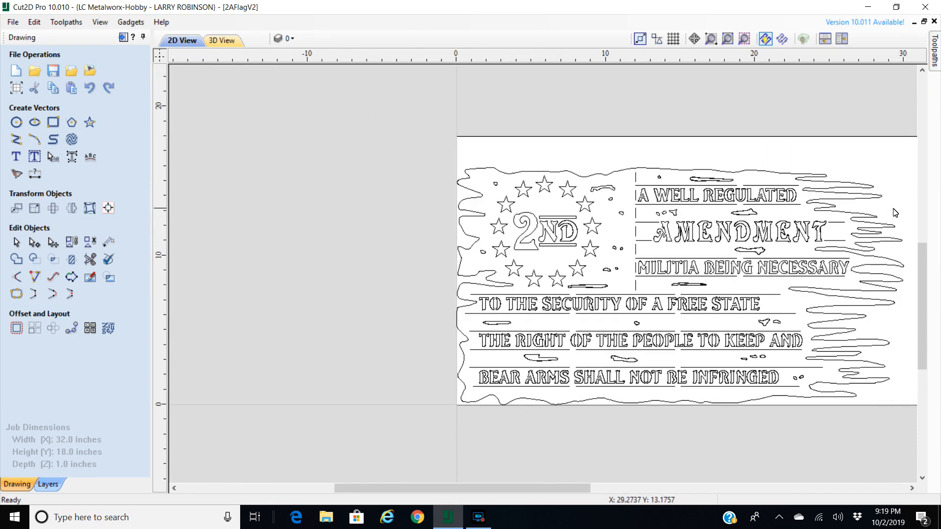
pyautogui.click(912, 488)
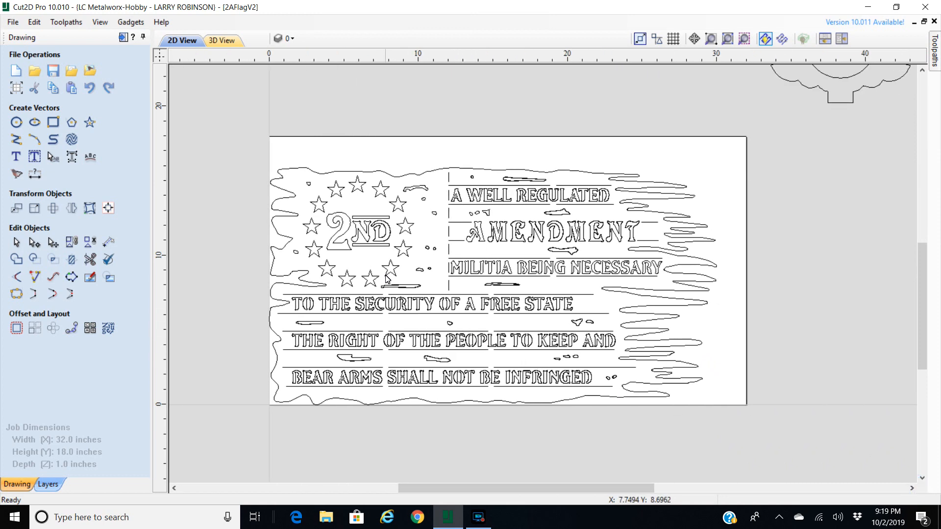
# - Display the nodes of individual stars in the circle around the 2ND lettering to inspect how they are built
pyautogui.scroll(2, 383, 275)
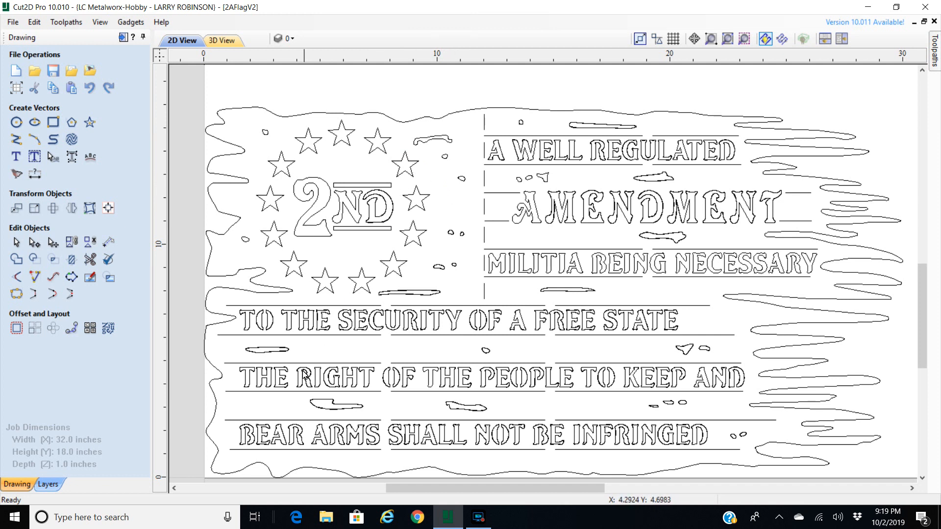
pyautogui.scroll(2, 267, 141)
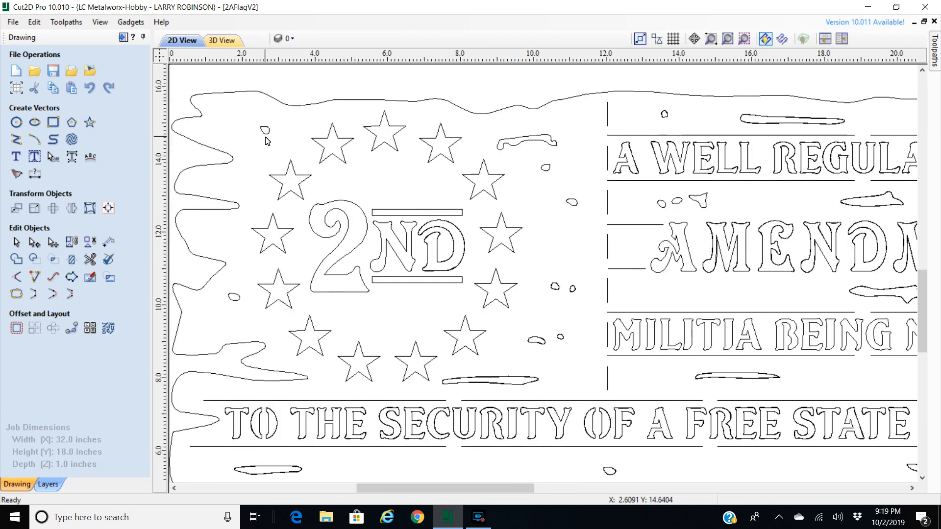
pyautogui.scroll(3, 270, 177)
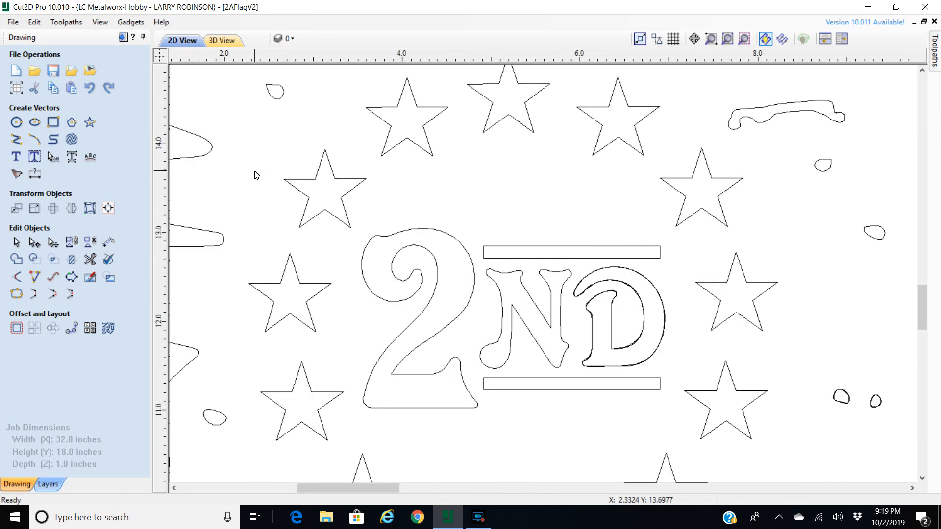
pyautogui.click(322, 182)
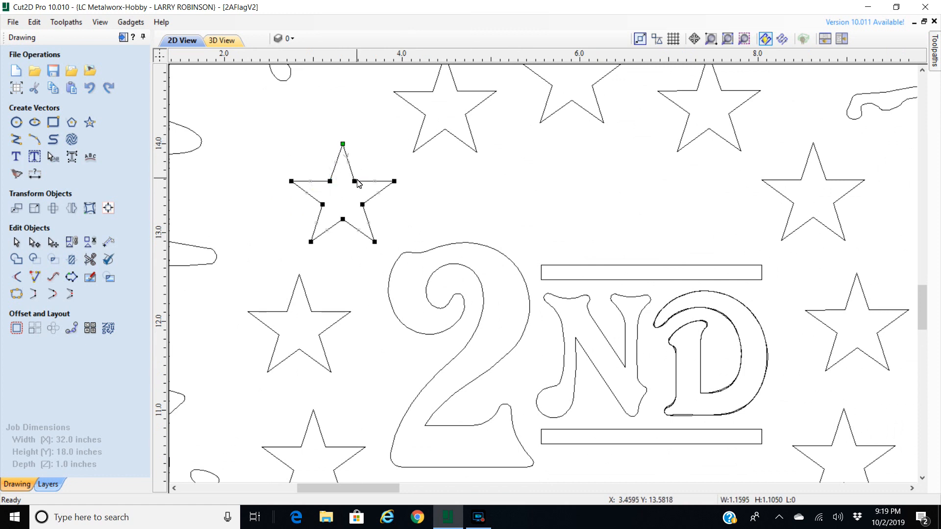
pyautogui.scroll(-3, 413, 209)
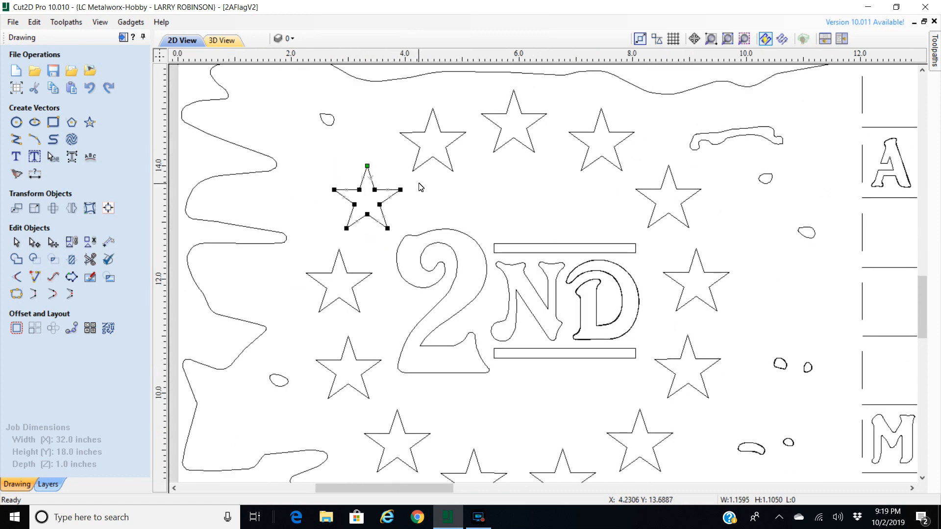
pyautogui.click(425, 171)
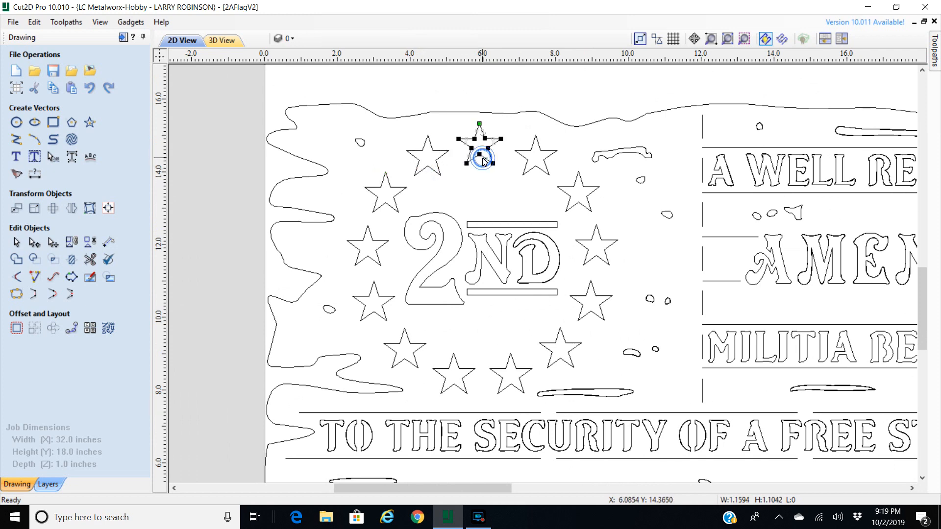
# - Display the nodes of the large numeral 2 inside the star circle, inspect them closely, and clear the selection
pyautogui.scroll(-2, 470, 206)
pyautogui.scroll(3, 460, 237)
pyautogui.scroll(1, 460, 236)
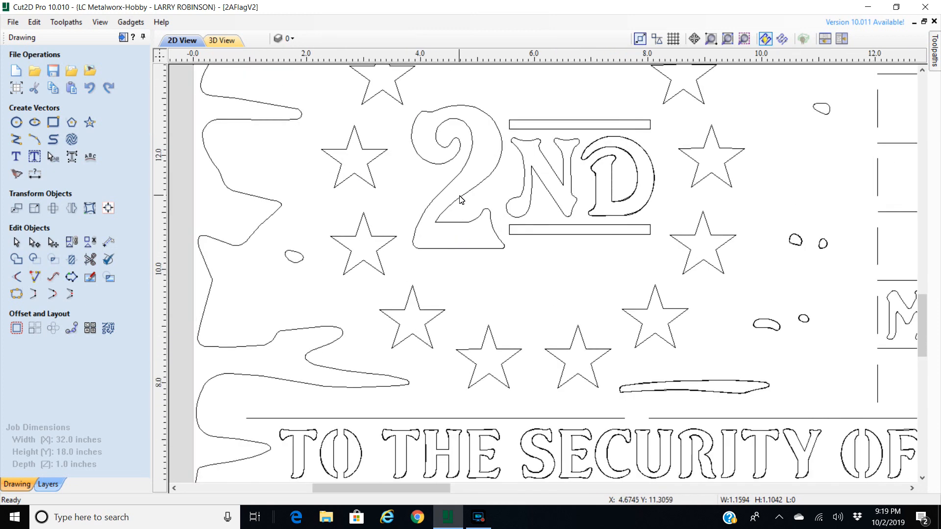
pyautogui.doubleClick(468, 194)
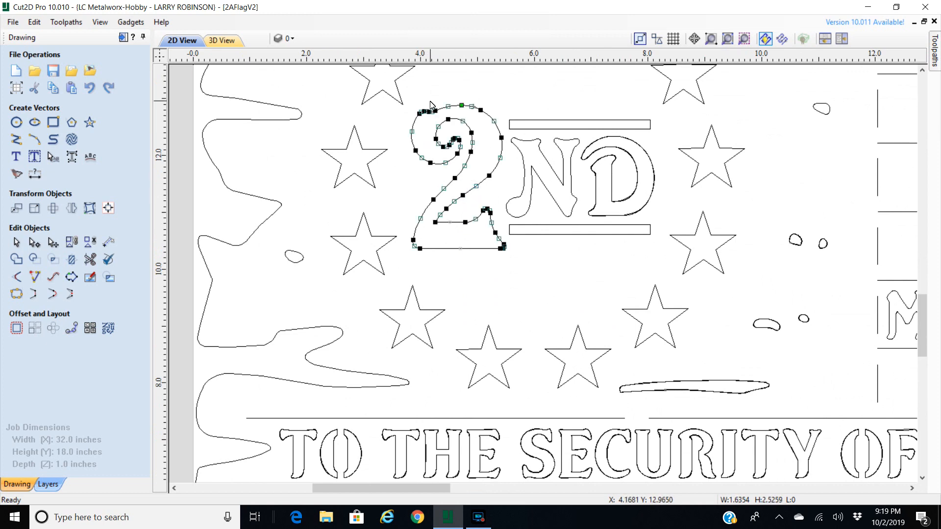
pyautogui.scroll(10, 430, 105)
pyautogui.scroll(-10, 456, 123)
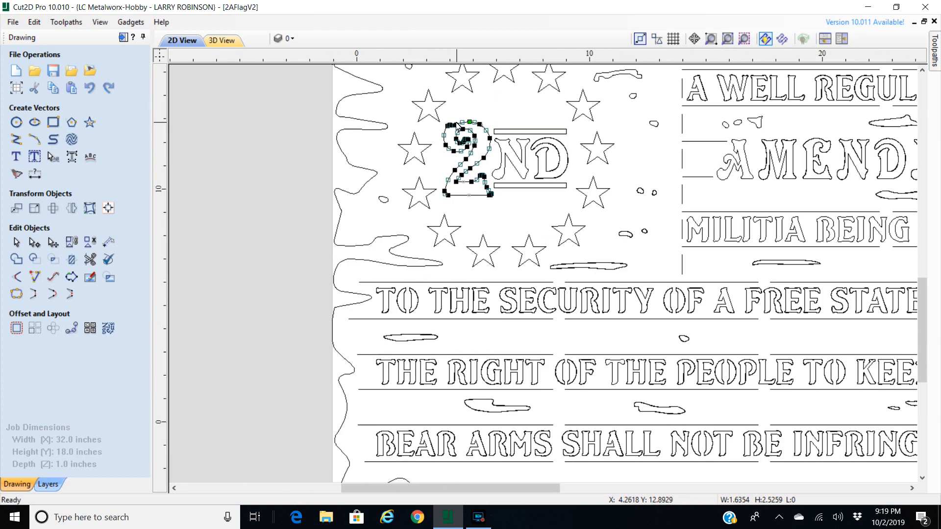
pyautogui.scroll(-3, 457, 126)
pyautogui.scroll(8, 461, 122)
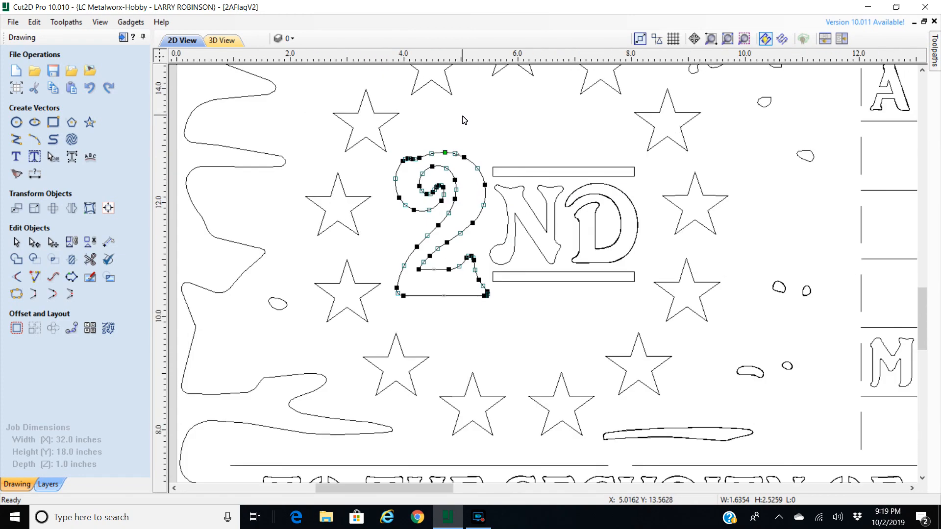
pyautogui.click(465, 120)
pyautogui.click(502, 134)
# - Examine the letter contours of the word AMENDMENT up close, especially the edges of the M
pyautogui.scroll(-4, 502, 133)
pyautogui.scroll(3, 597, 208)
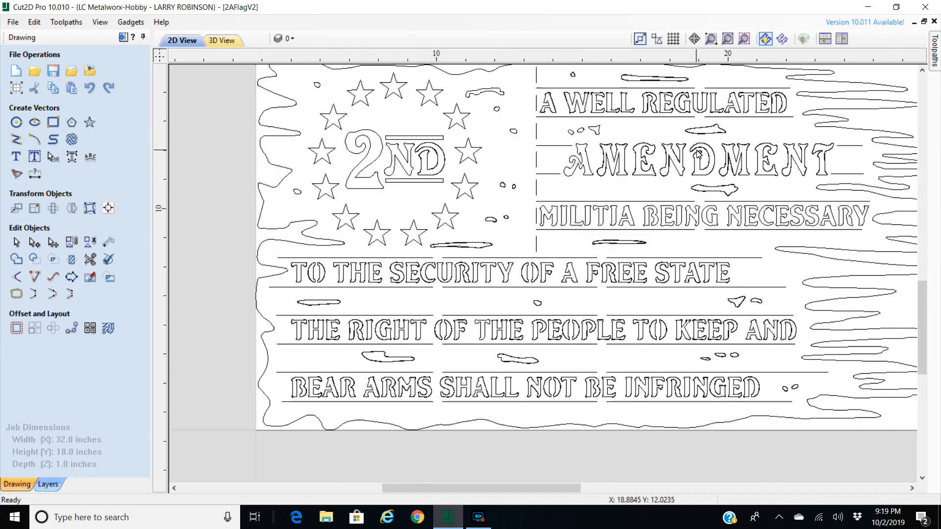
pyautogui.scroll(2, 597, 208)
pyautogui.scroll(-4, 628, 85)
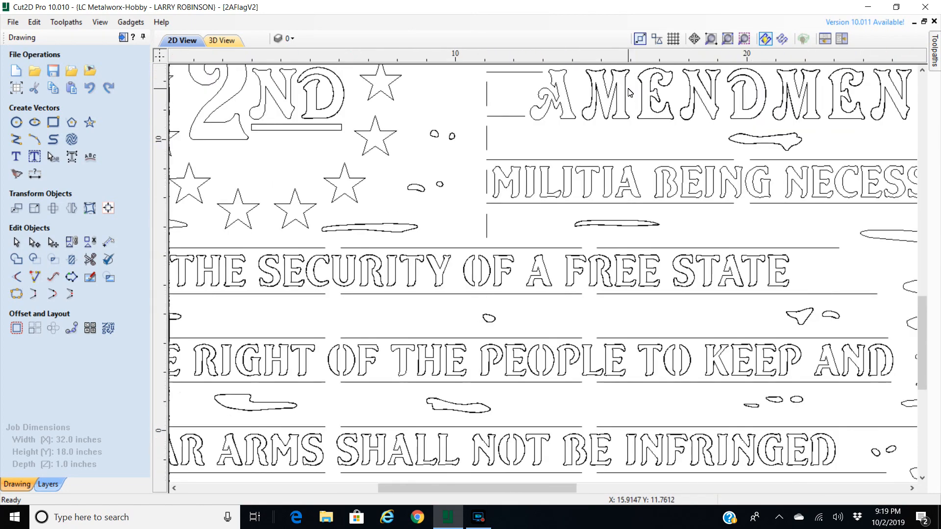
pyautogui.scroll(4, 623, 80)
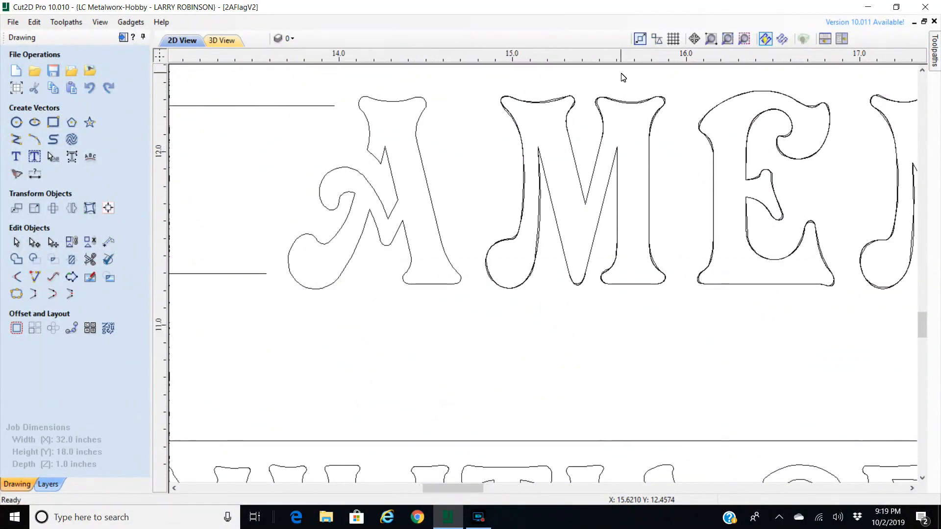
pyautogui.scroll(2, 508, 167)
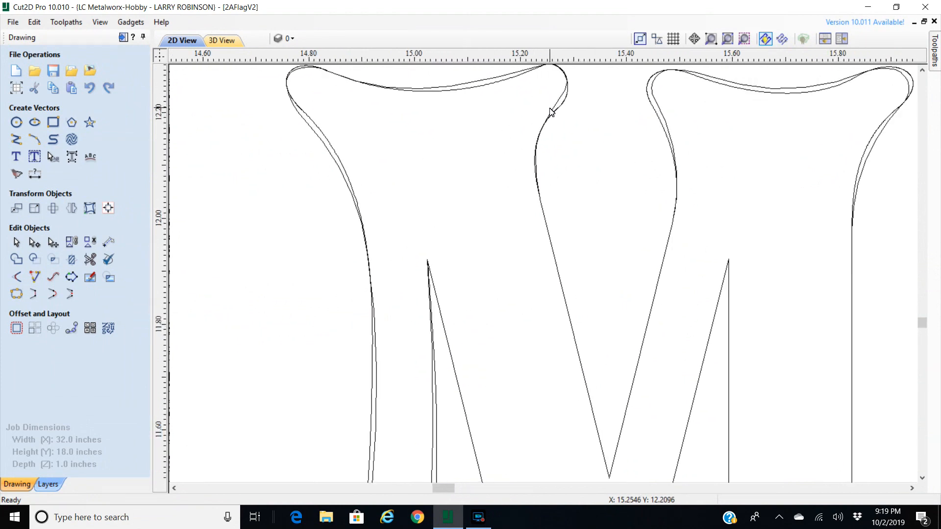
pyautogui.scroll(-2, 537, 122)
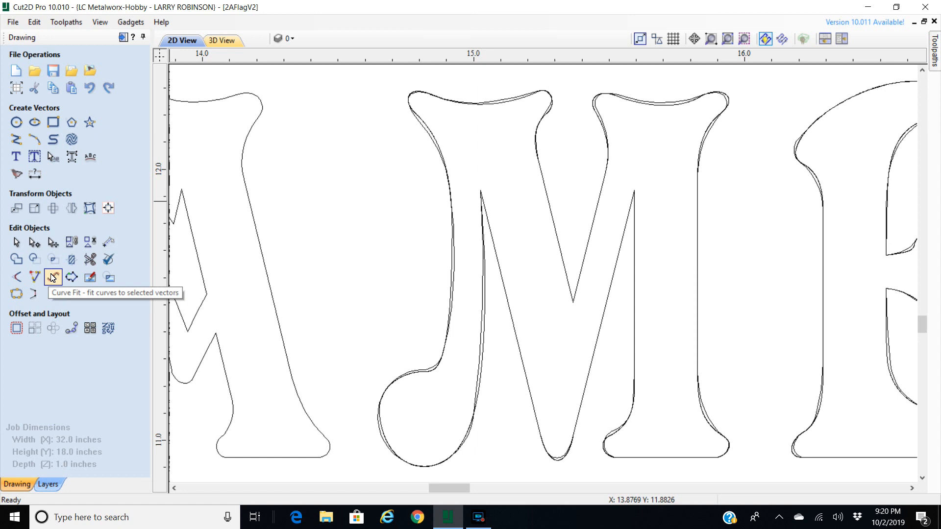
pyautogui.scroll(-6, 382, 218)
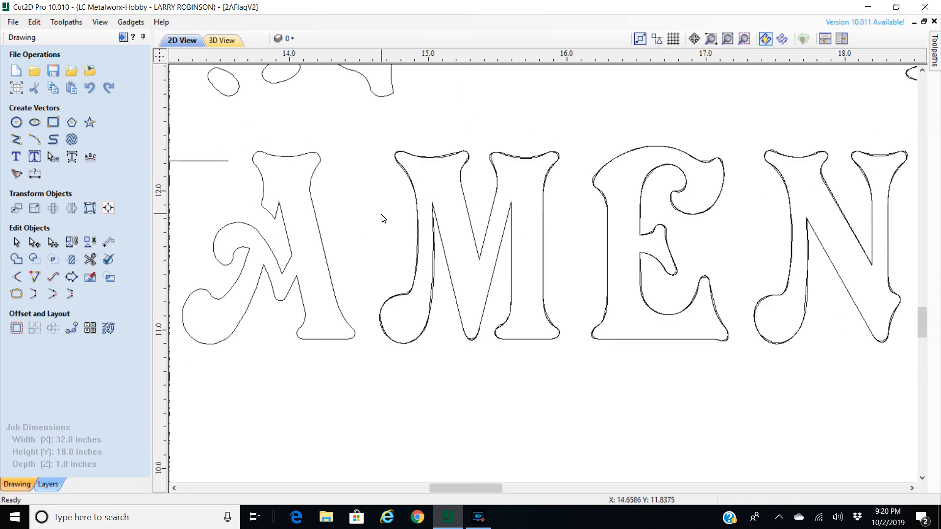
pyautogui.scroll(-8, 381, 218)
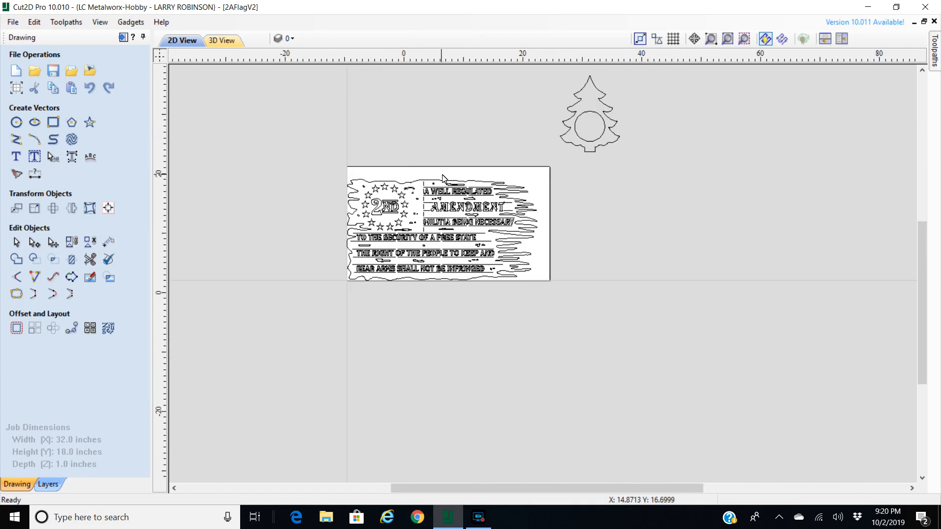
# - Select the Christmas tree outline beside the flag and show its nodes for editing
pyautogui.scroll(8, 651, 131)
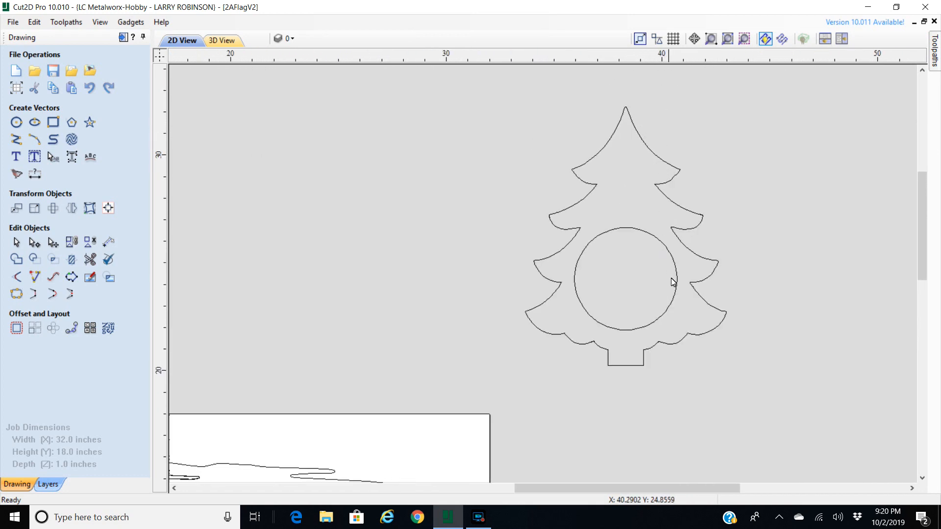
pyautogui.click(668, 240)
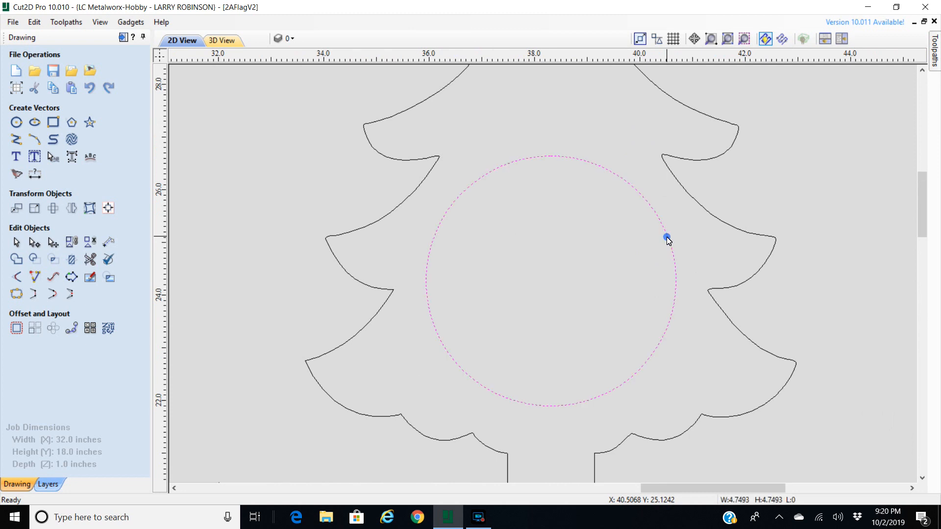
pyautogui.click(419, 190)
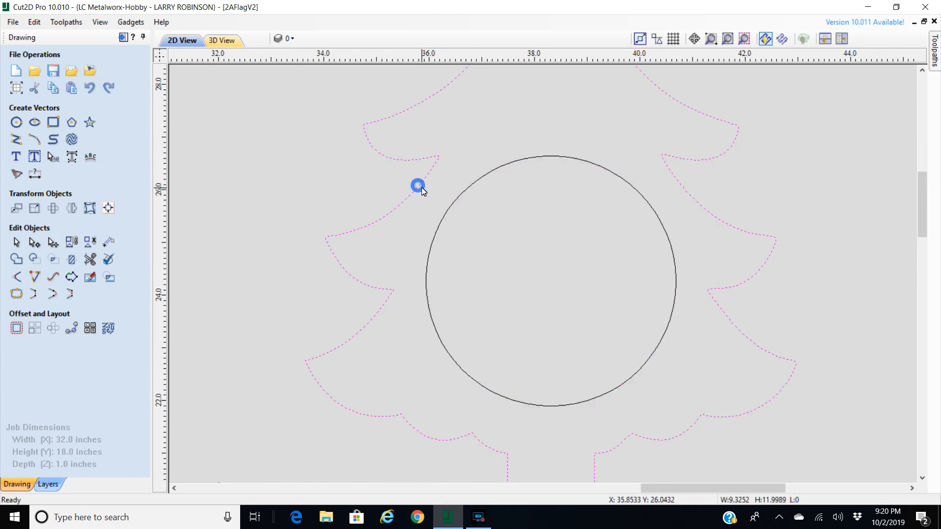
pyautogui.scroll(-4, 421, 189)
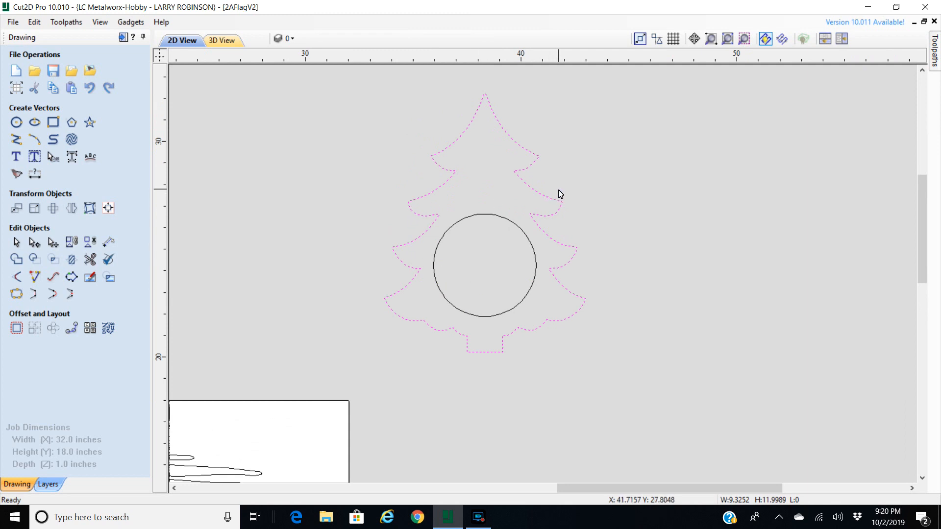
pyautogui.press('n')
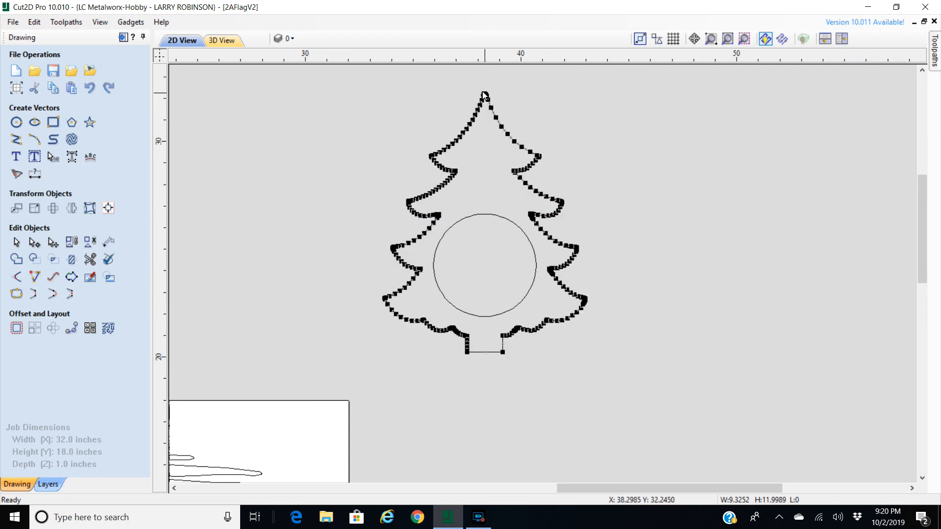
# - Examine the node spacing along the tree outline at its tip, upper branches, lower branches and trunk
pyautogui.scroll(8, 484, 97)
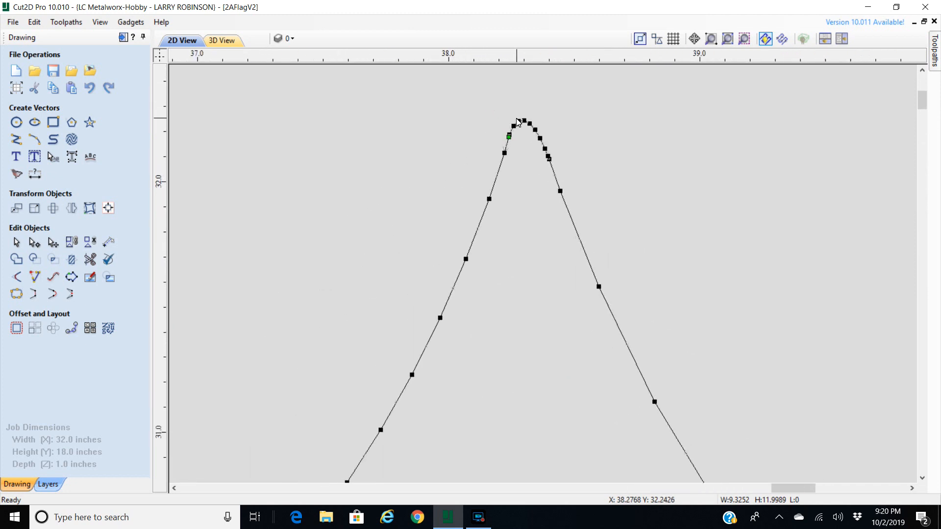
pyautogui.scroll(-6, 504, 182)
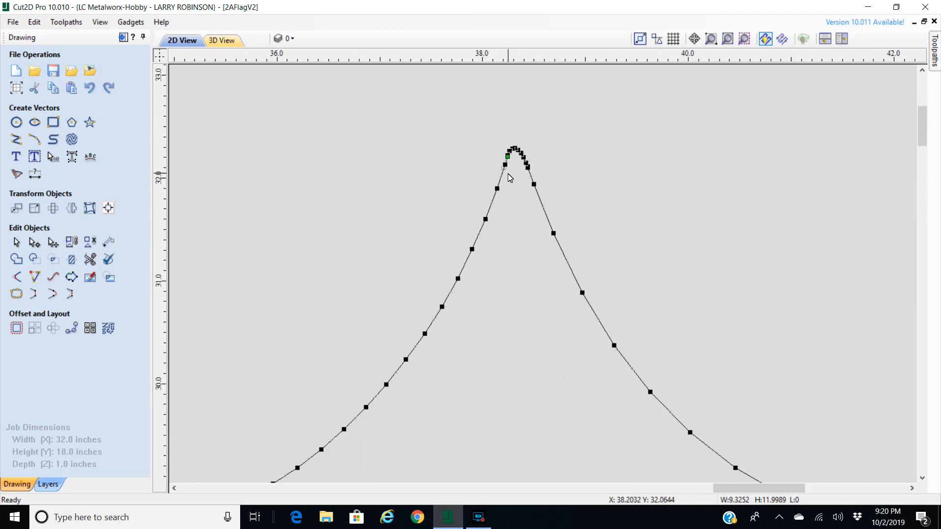
pyautogui.scroll(6, 645, 373)
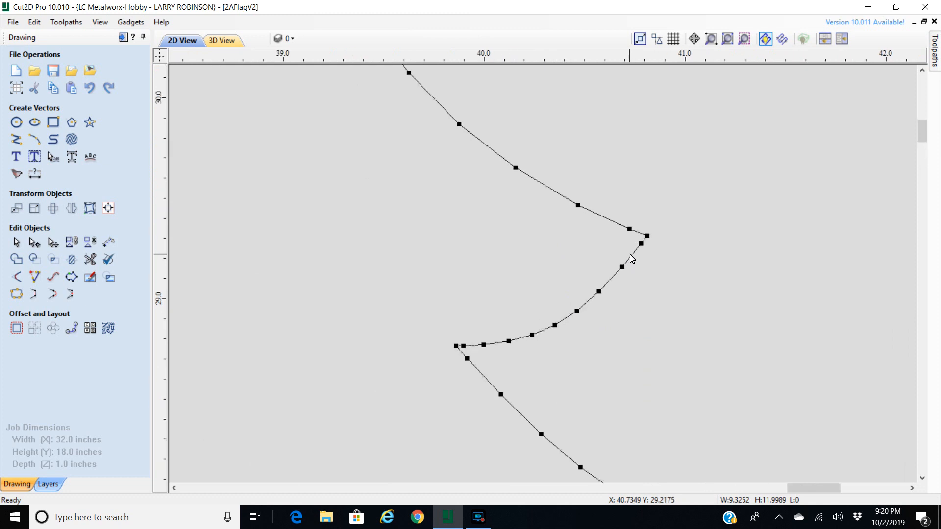
pyautogui.scroll(2, 664, 241)
pyautogui.scroll(-8, 663, 242)
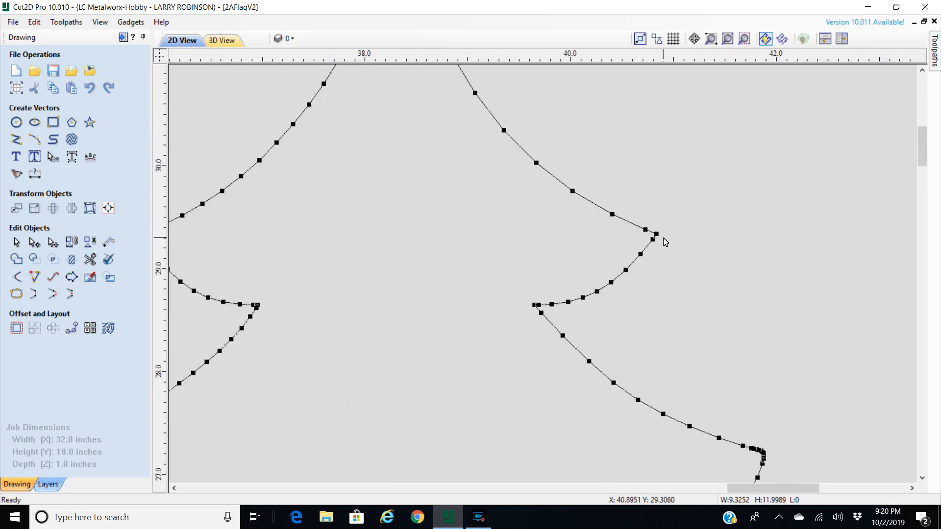
pyautogui.scroll(-2, 688, 289)
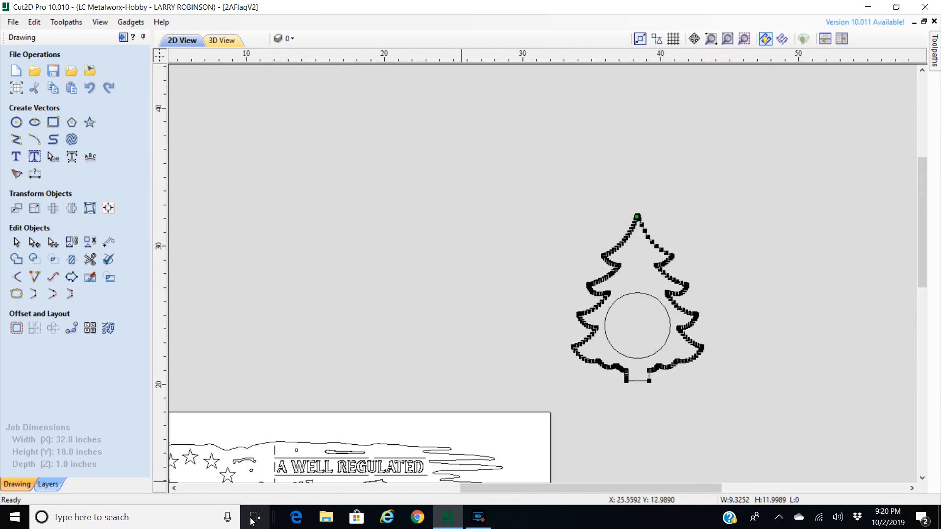
pyautogui.scroll(1, 644, 386)
pyautogui.scroll(7, 645, 388)
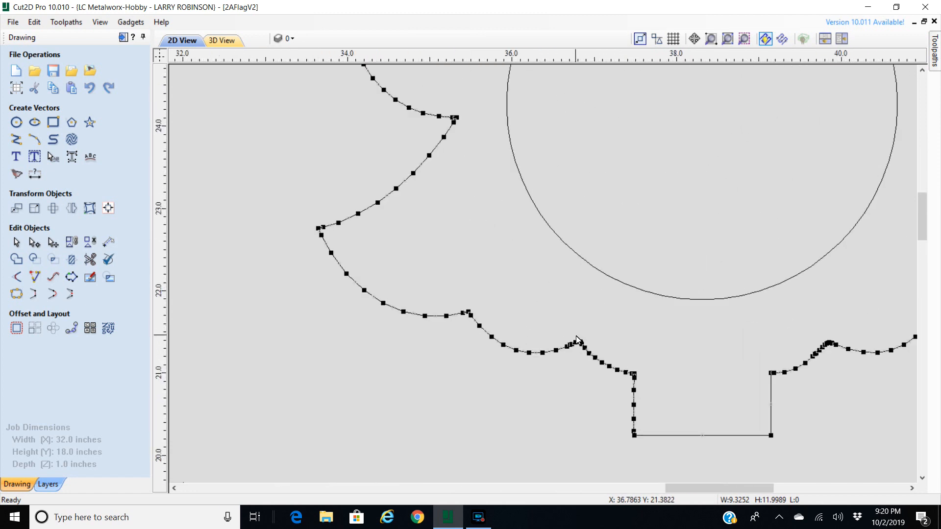
# - Review the nodes of the whole tree outline, select them all together, and leave node editing
pyautogui.scroll(-7, 577, 342)
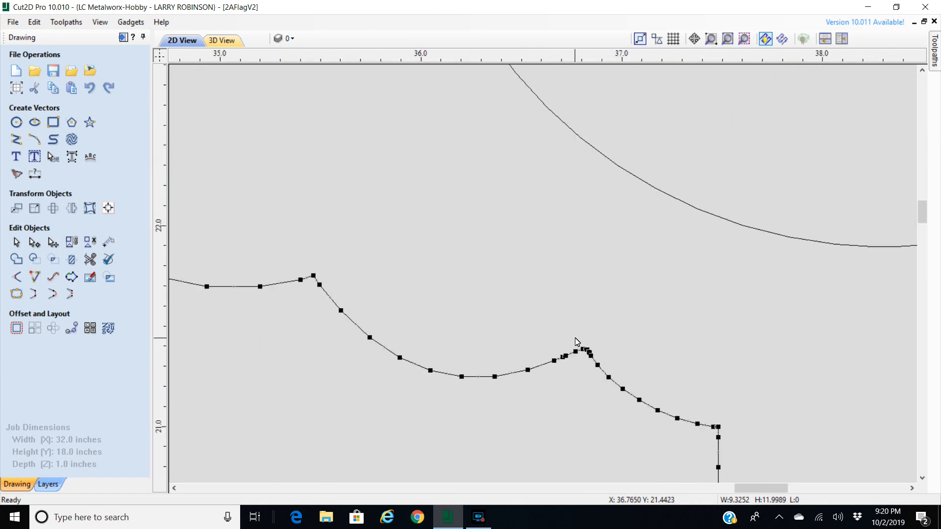
pyautogui.scroll(-3, 577, 341)
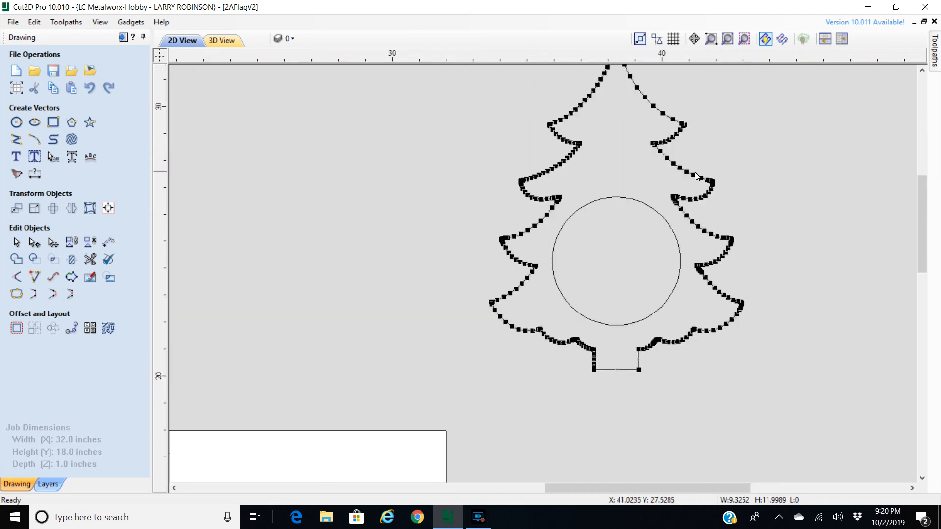
pyautogui.scroll(-2, 707, 160)
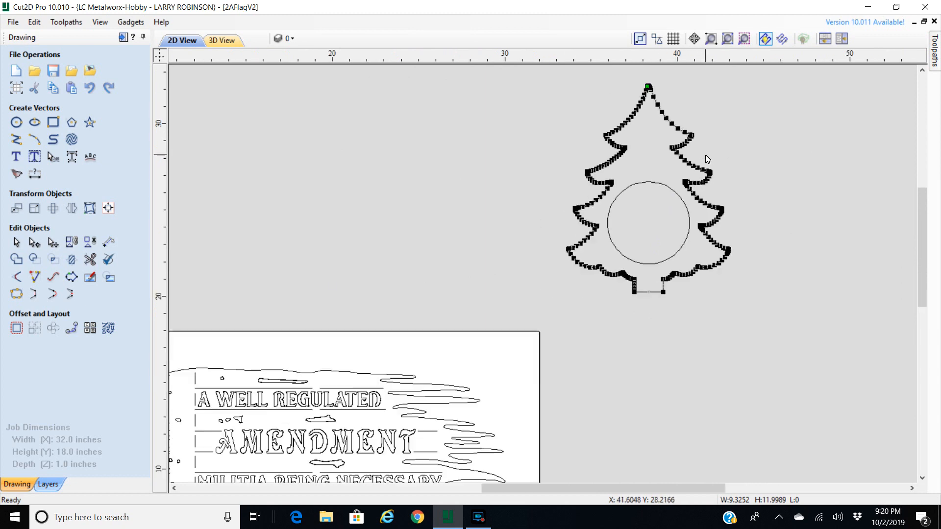
pyautogui.moveTo(727, 77); pyautogui.dragTo(559, 307)
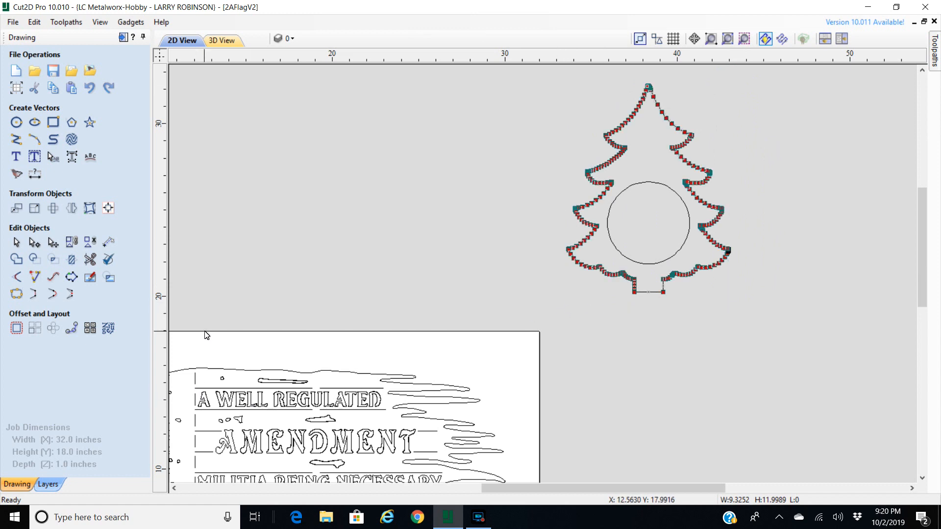
pyautogui.press('n')
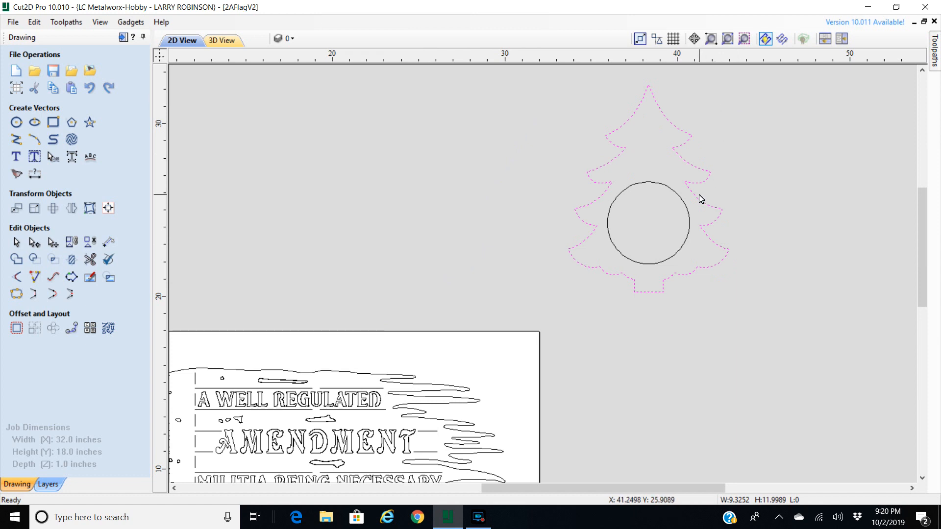
# - Preview Fit Curves to Vectors on the tree outline and inner circle with circular arcs, 0.01 inch tolerance and sharp corners kept at 60 degrees maximum
pyautogui.keyDown('shift'); pyautogui.click(670, 189); pyautogui.keyUp('shift')
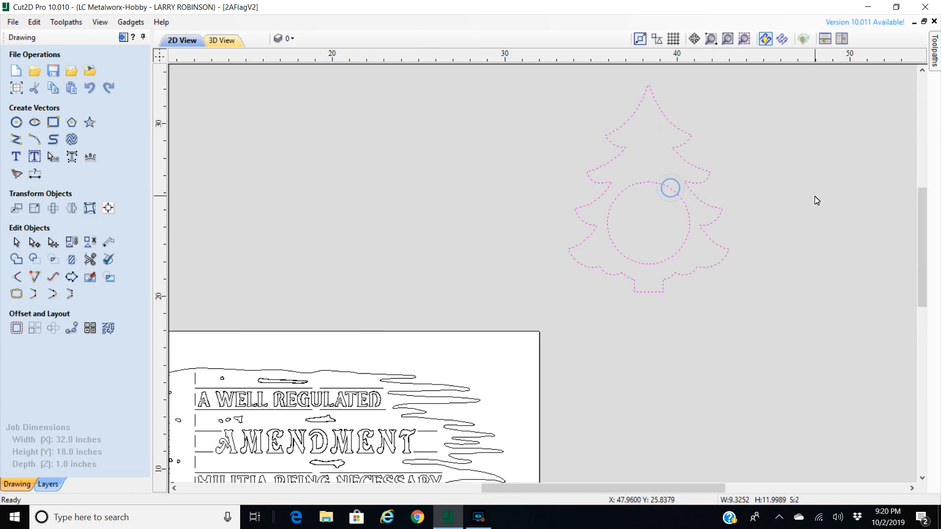
pyautogui.click(55, 277)
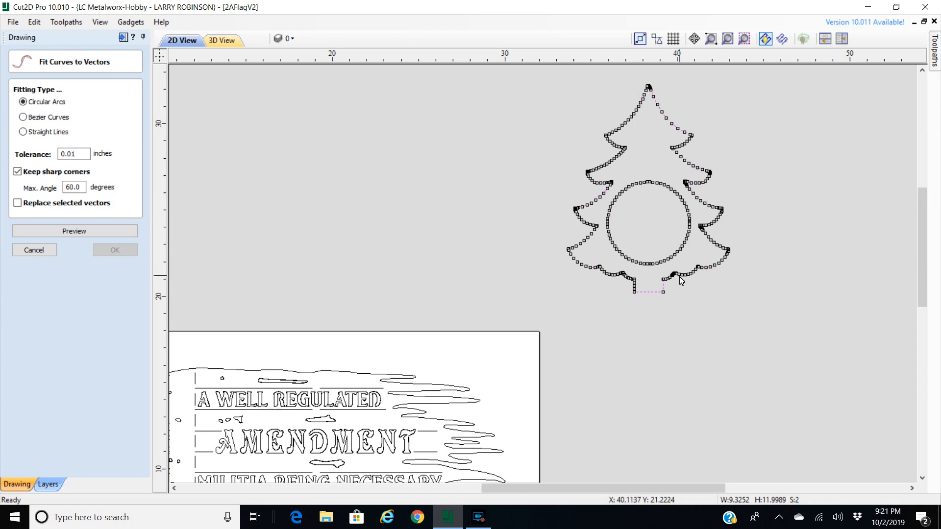
pyautogui.scroll(2, 708, 84)
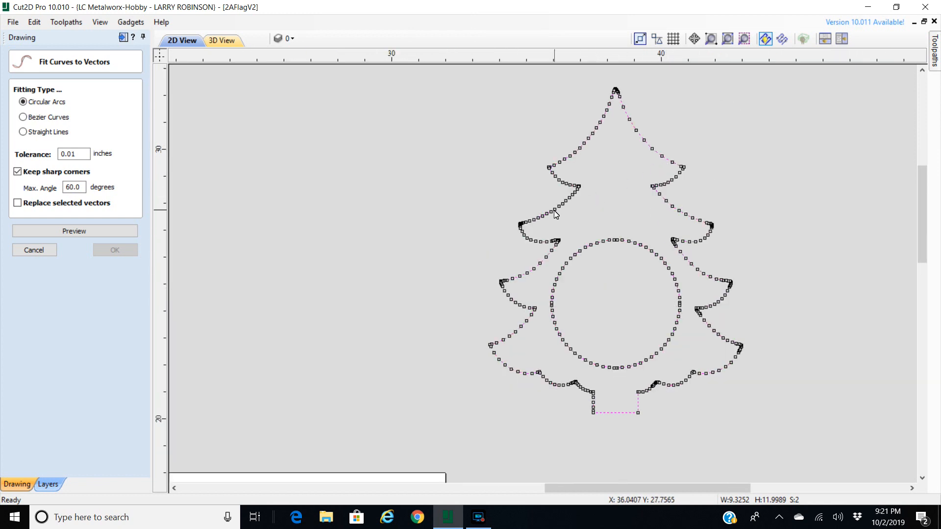
pyautogui.scroll(2, 571, 204)
pyautogui.scroll(-2, 572, 204)
pyautogui.click(52, 232)
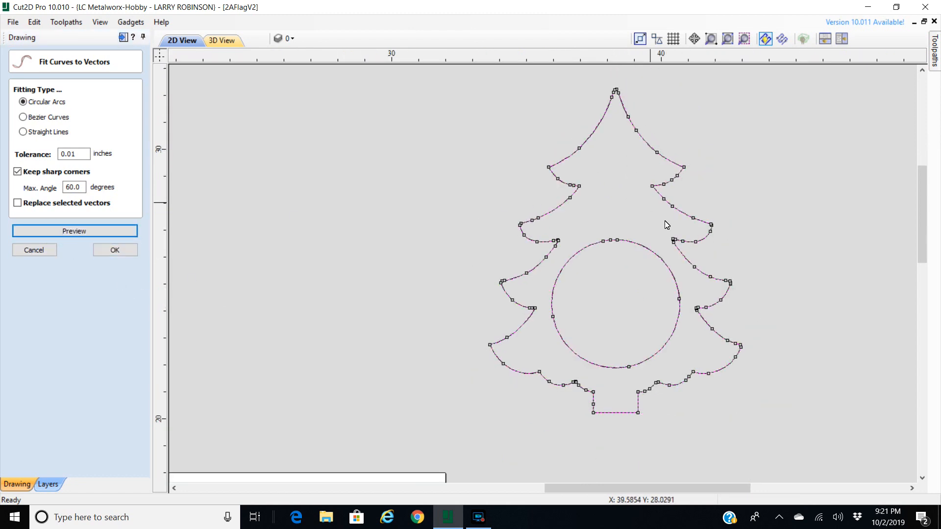
# - Compare the previewed arcs with the original tree line up close at the scalloped peak beside the trunk
pyautogui.scroll(3, 561, 387)
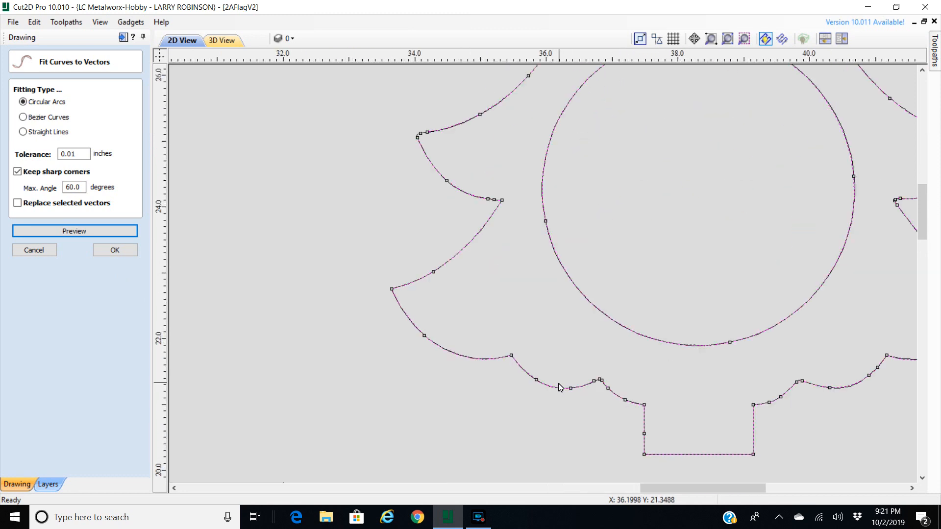
pyautogui.scroll(2, 561, 387)
pyautogui.scroll(-2, 559, 386)
pyautogui.scroll(2, 559, 387)
pyautogui.scroll(4, 558, 348)
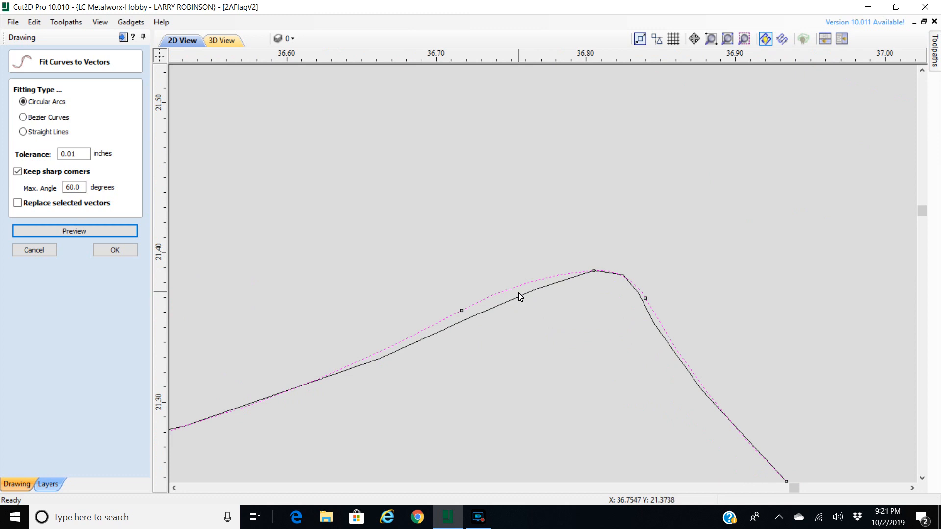
pyautogui.click(518, 296)
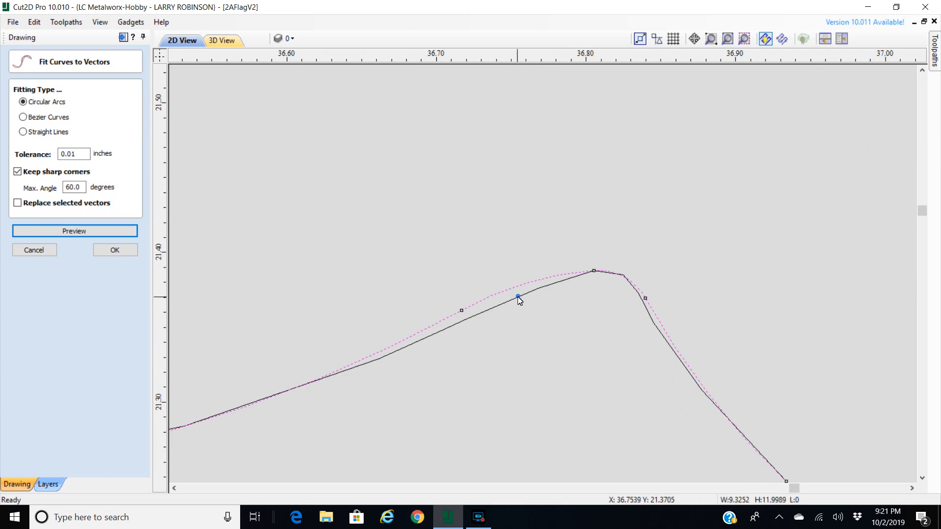
# - Select the fitted tree curve, preview its circular arc fit, and accept it without replacing the selected vectors
pyautogui.click(512, 288)
pyautogui.scroll(-6, 512, 291)
pyautogui.scroll(-5, 512, 294)
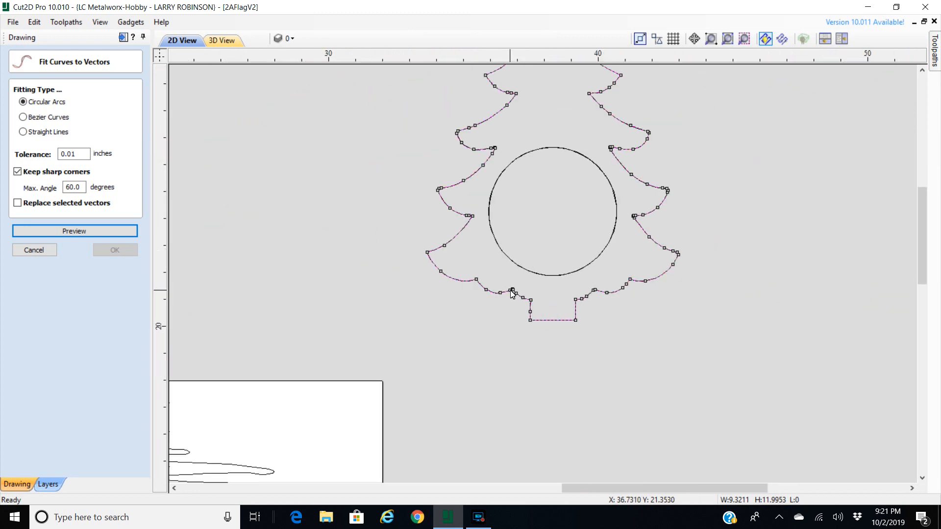
pyautogui.scroll(1, 554, 180)
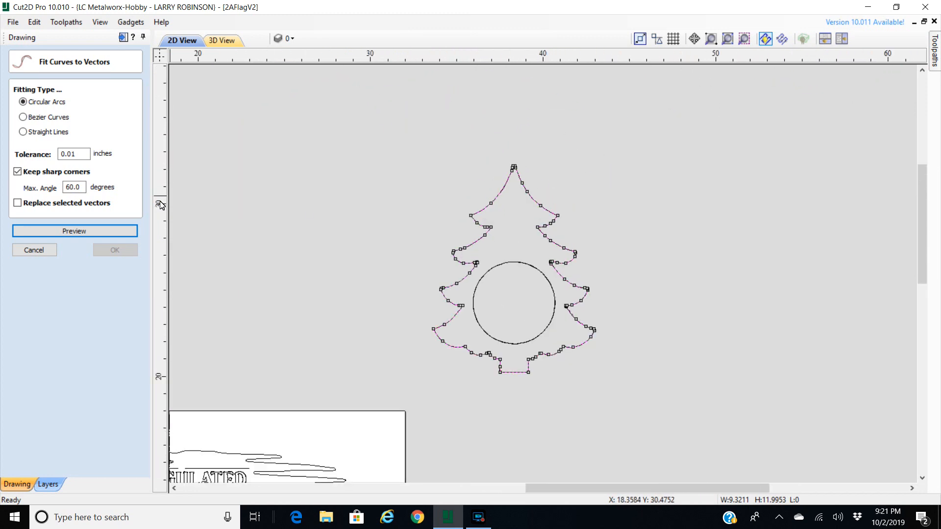
pyautogui.click(76, 232)
pyautogui.click(116, 251)
# - Compare the fitted and original circles up close near their upper edge by selecting each in turn, and clear the selection
pyautogui.scroll(3, 540, 259)
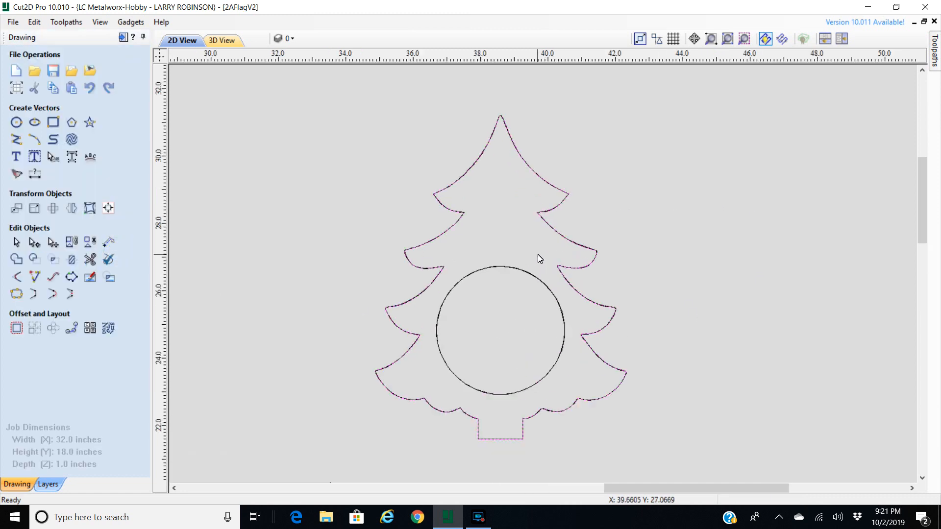
pyautogui.click(508, 270)
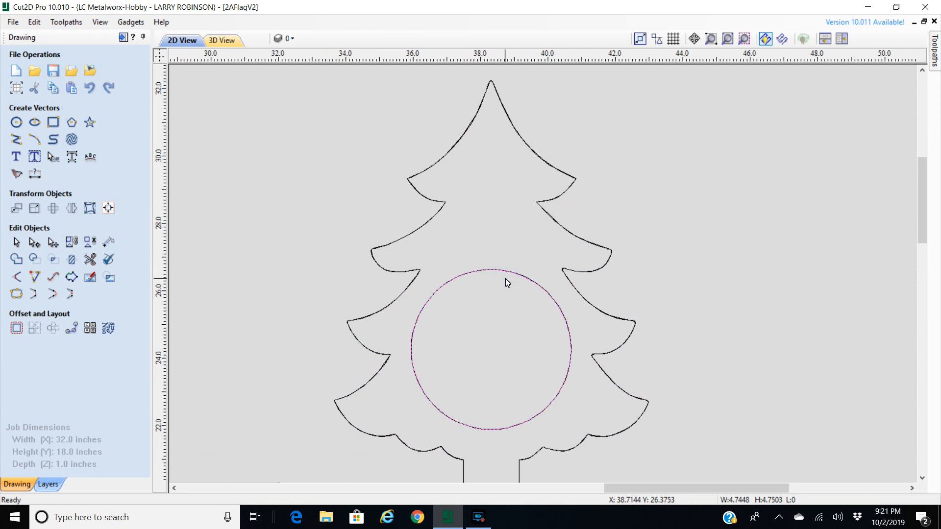
pyautogui.scroll(6, 507, 277)
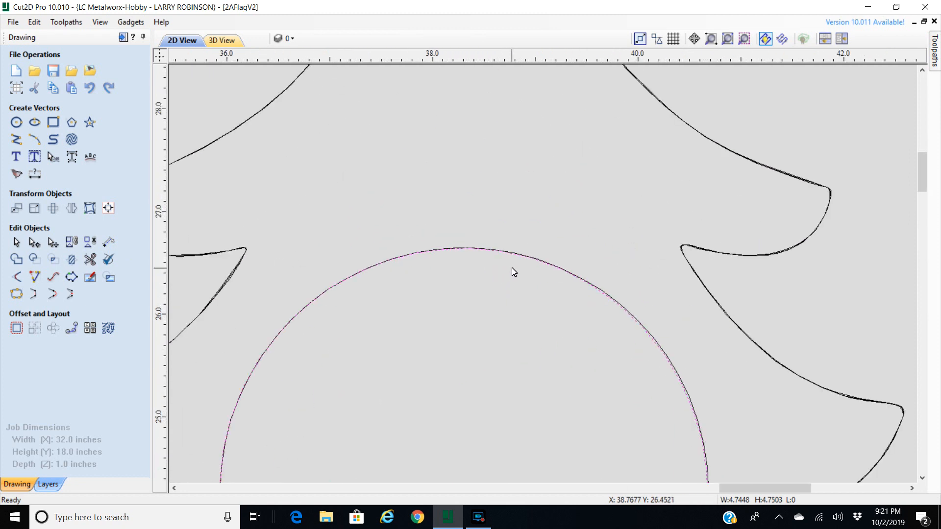
pyautogui.scroll(5, 515, 260)
pyautogui.scroll(8, 515, 259)
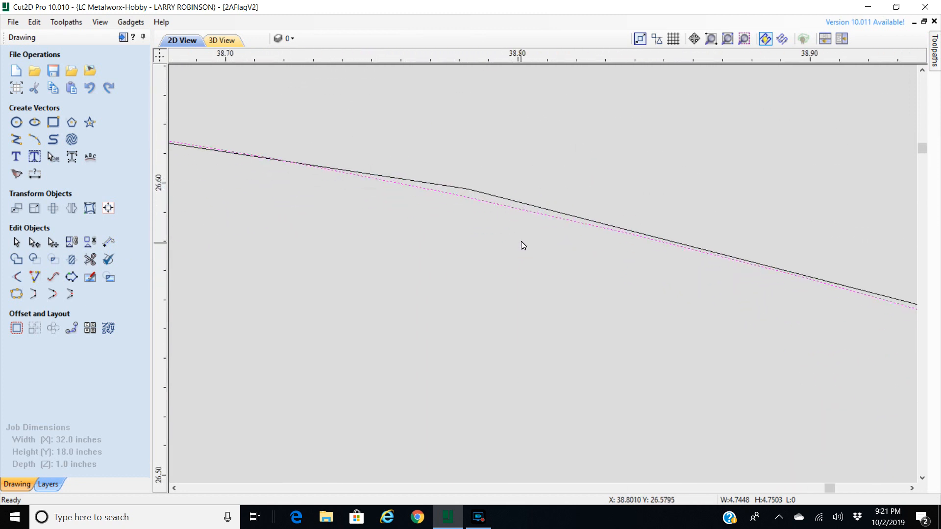
pyautogui.click(518, 200)
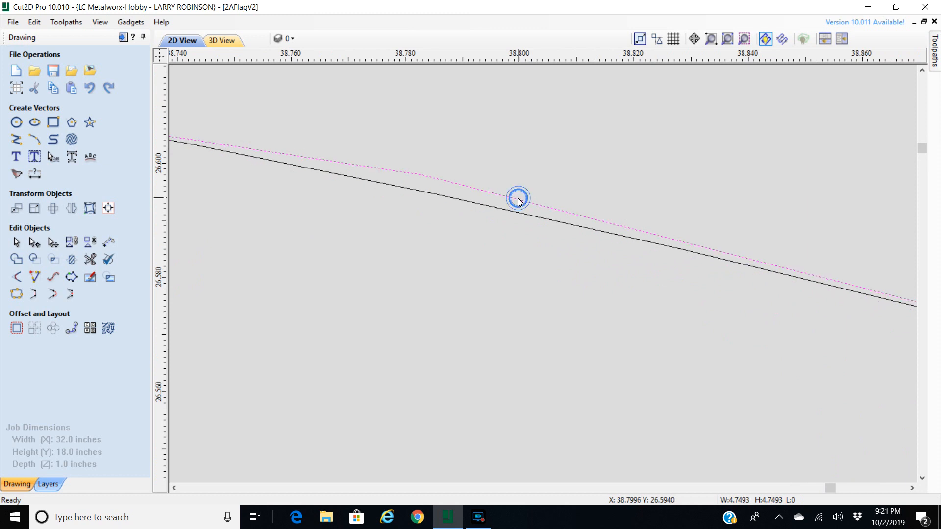
pyautogui.click(513, 214)
pyautogui.press('Escape')
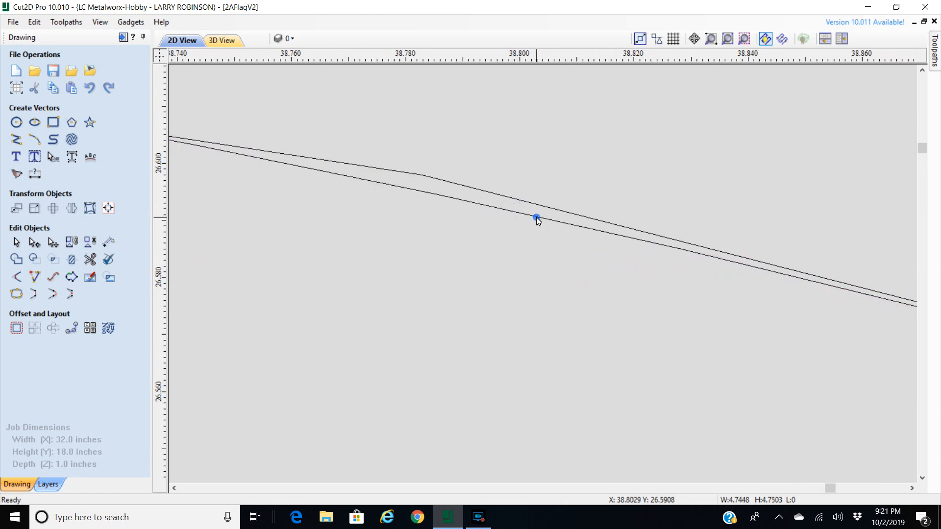
# - Display the nodes of the original circle and examine its straight segments along the upper arc
pyautogui.click(545, 208)
pyautogui.scroll(-5, 548, 211)
pyautogui.scroll(-3, 550, 210)
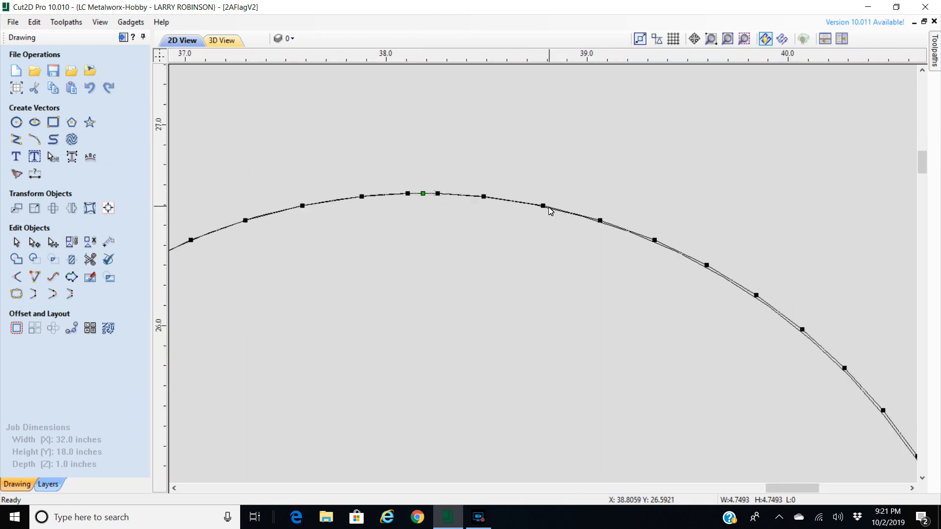
pyautogui.scroll(2, 576, 228)
pyautogui.scroll(4, 662, 147)
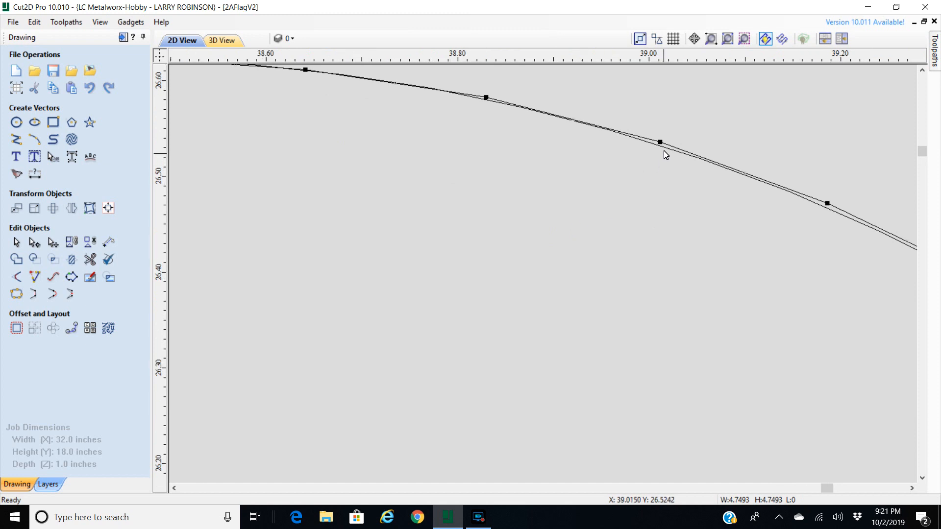
# - Show the arc-fitted circle's nodes and compare its path with the original along the circle's upper and left sides
pyautogui.click(662, 140)
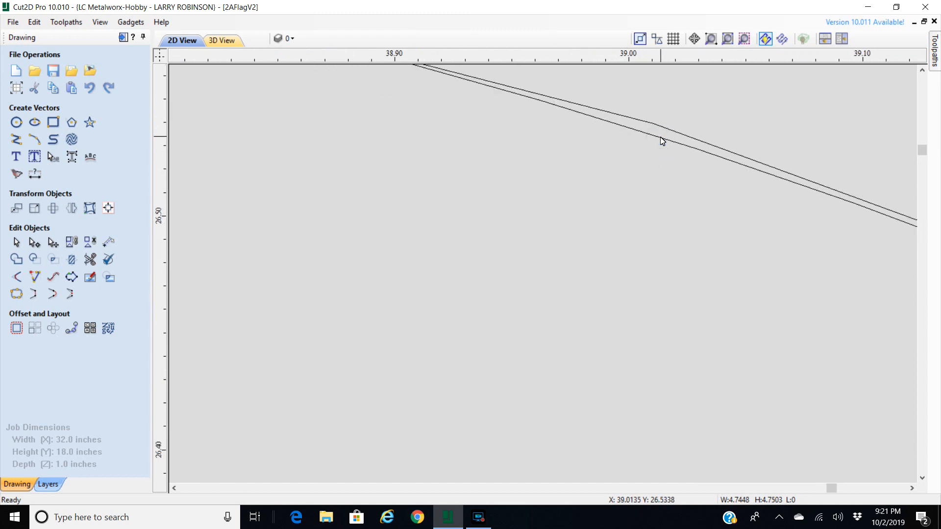
pyautogui.scroll(-8, 659, 144)
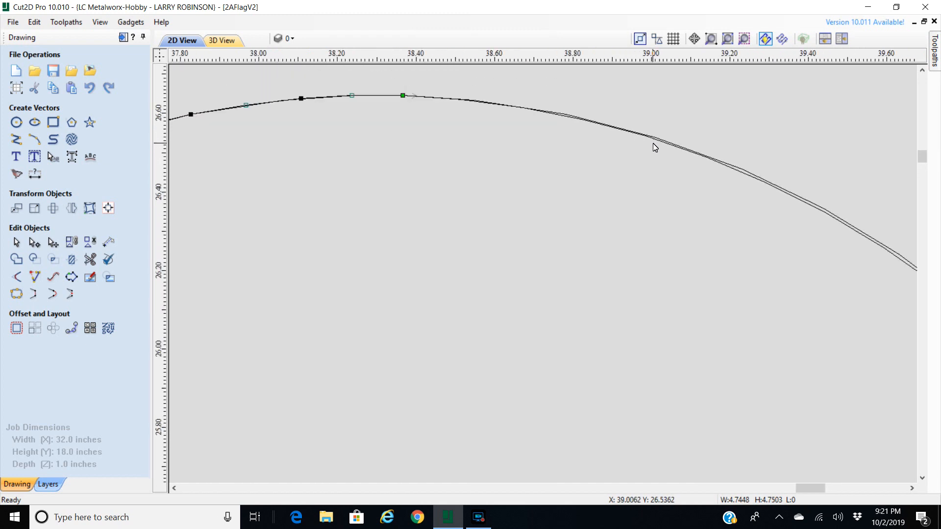
pyautogui.scroll(5, 427, 366)
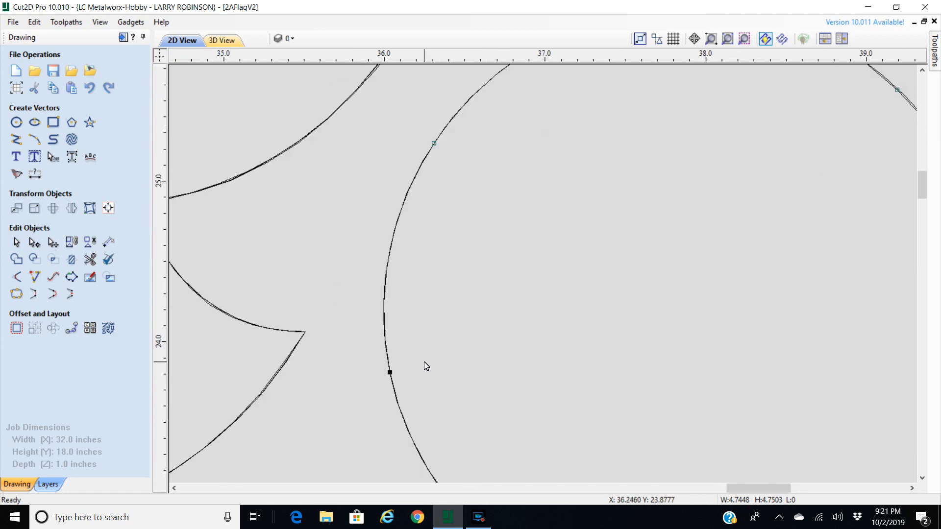
pyautogui.scroll(5, 405, 267)
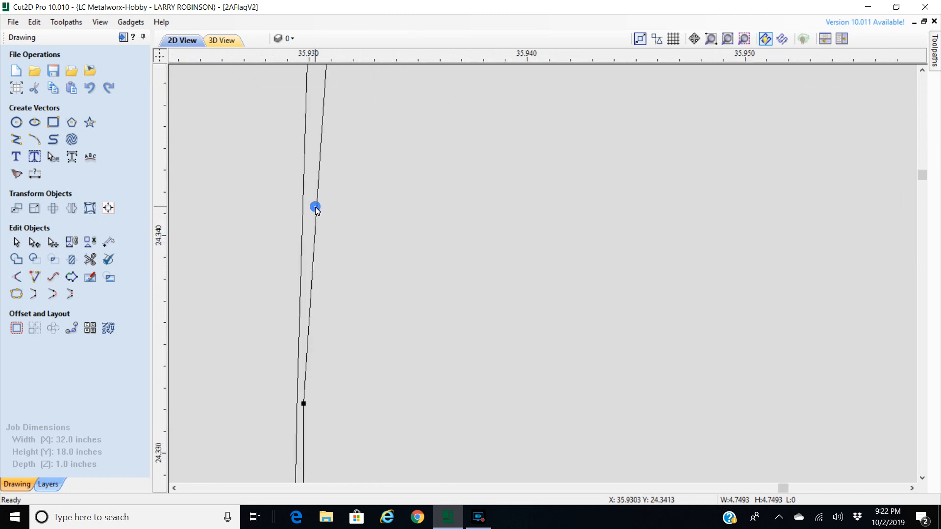
# - Examine how the original circle's nodes are distributed around its full circumference and at its highest point
pyautogui.scroll(-7, 309, 217)
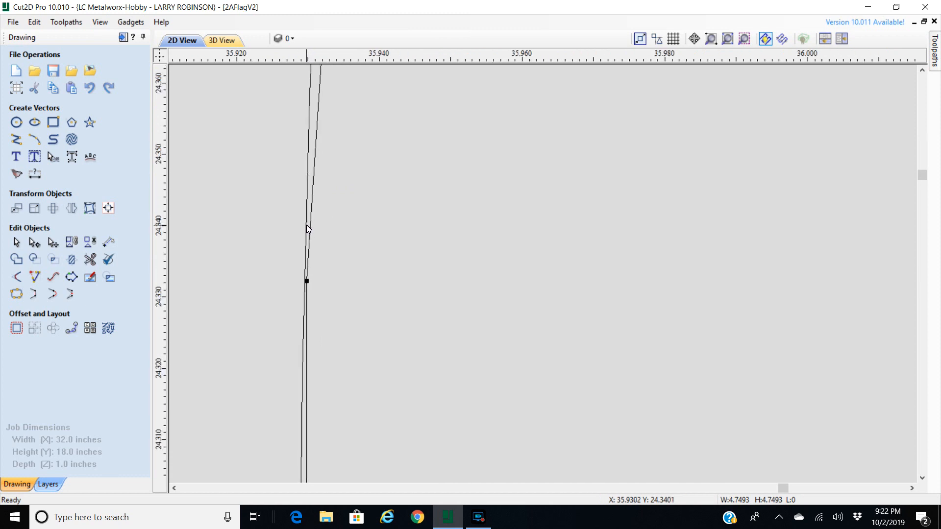
pyautogui.scroll(-5, 307, 231)
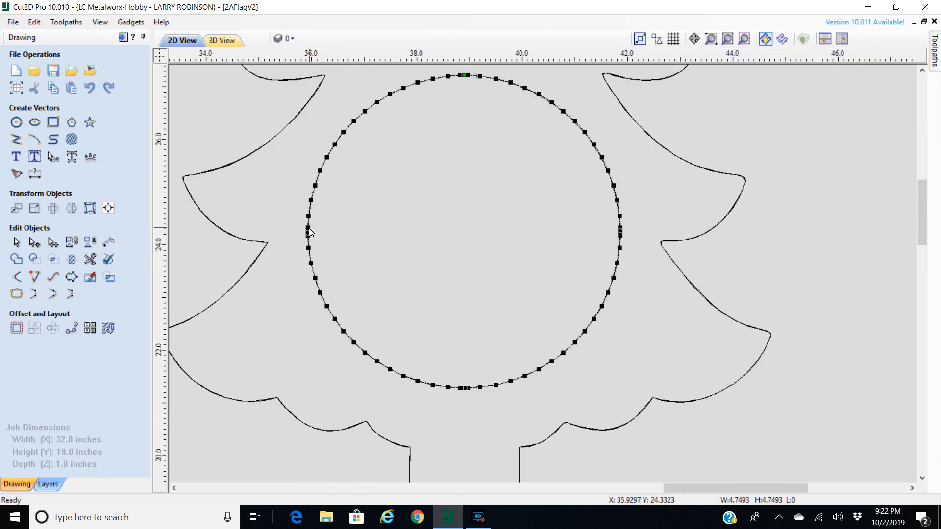
pyautogui.scroll(4, 414, 136)
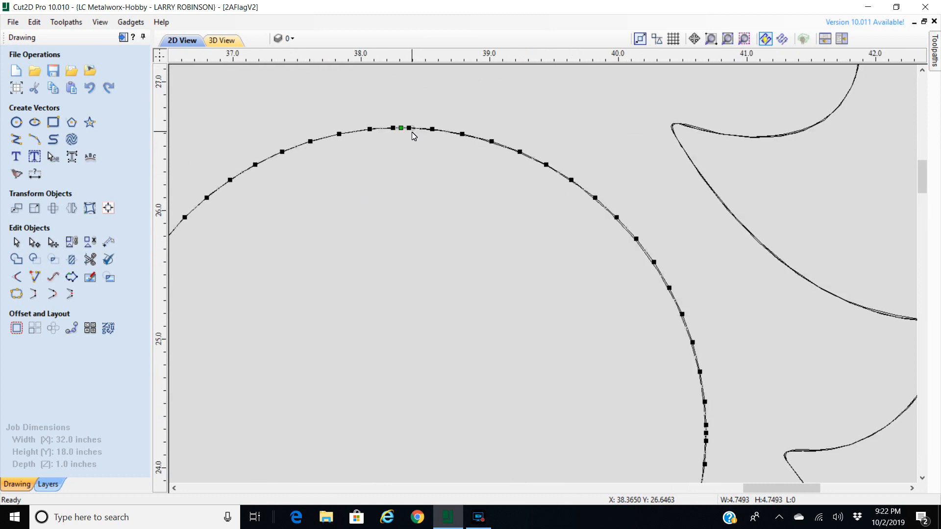
pyautogui.scroll(-2, 414, 137)
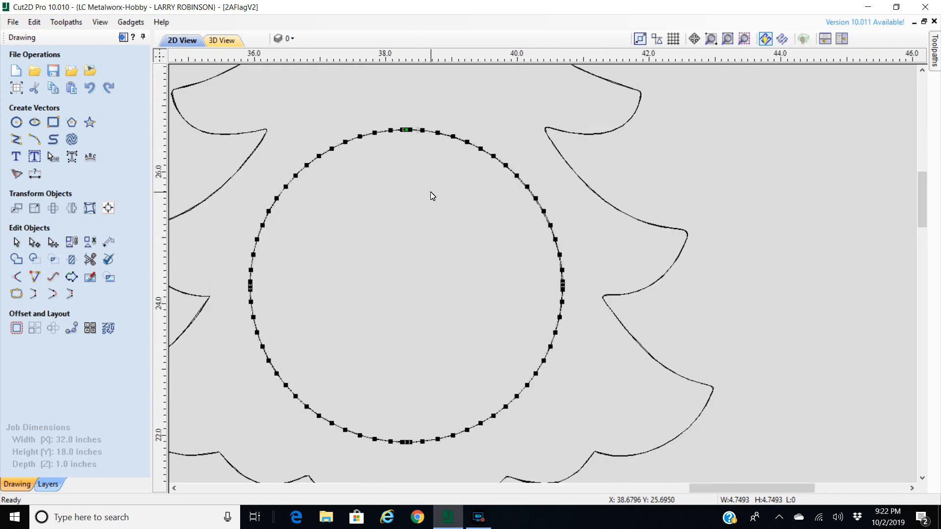
# - Switch to the arc-fitted circle's nodes and examine their placement around the circle, especially near its highest point
pyautogui.press('Escape')
pyautogui.click(376, 134)
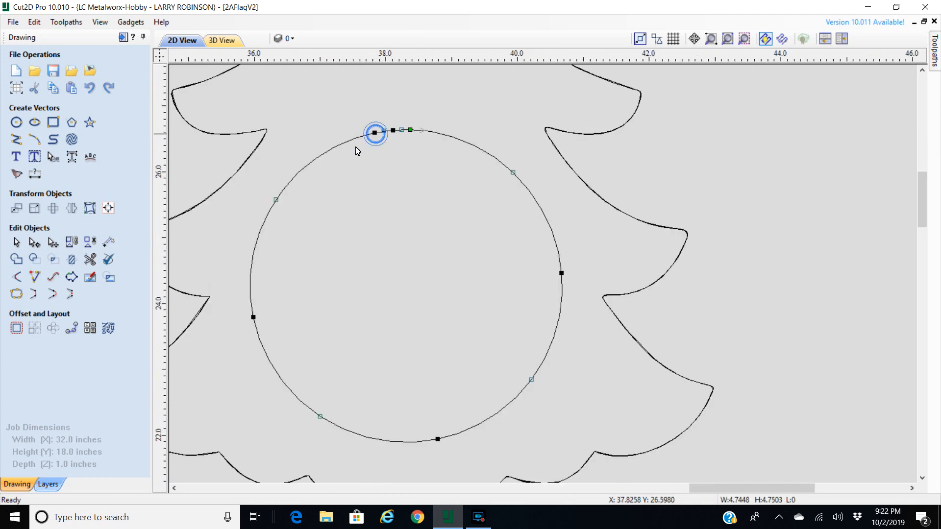
pyautogui.scroll(3, 412, 128)
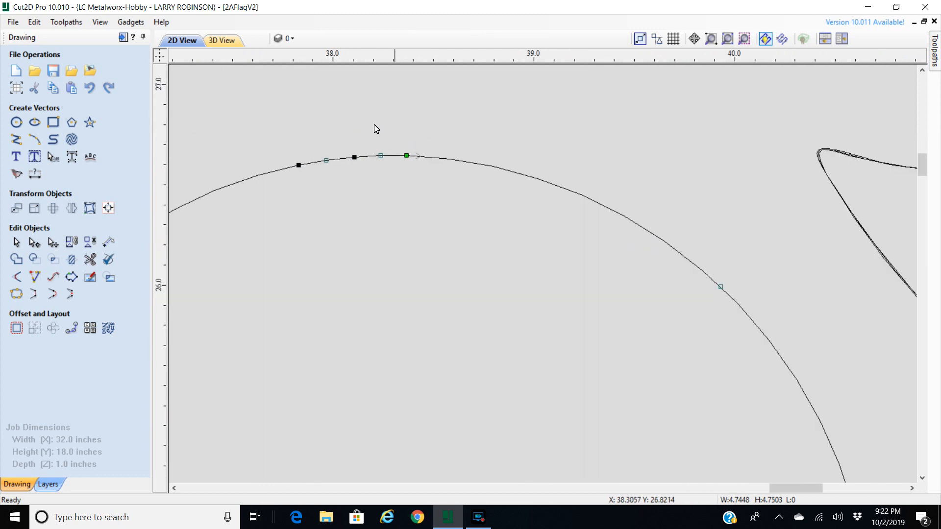
pyautogui.scroll(-1, 465, 208)
pyautogui.scroll(-5, 469, 211)
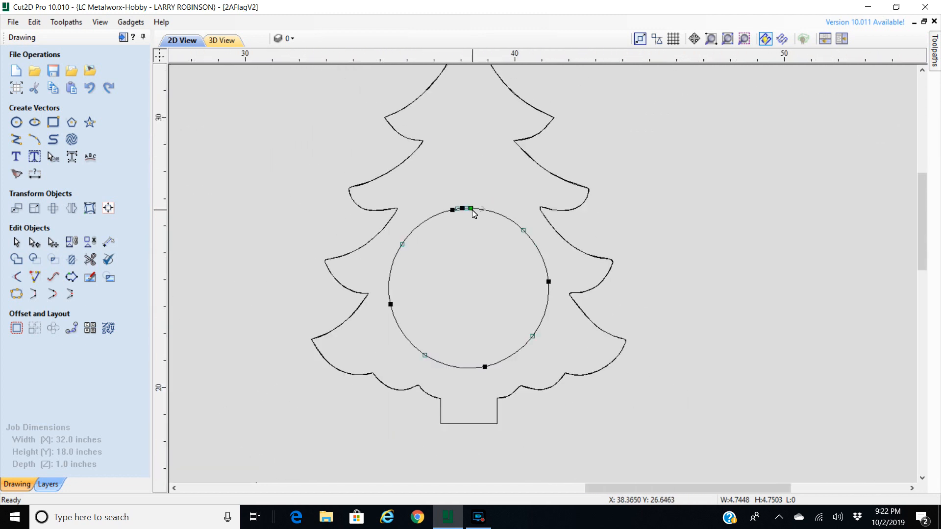
# - Display the nodes of the arc-fitted tree outline and examine the second branch on its right side up close
pyautogui.click(535, 180)
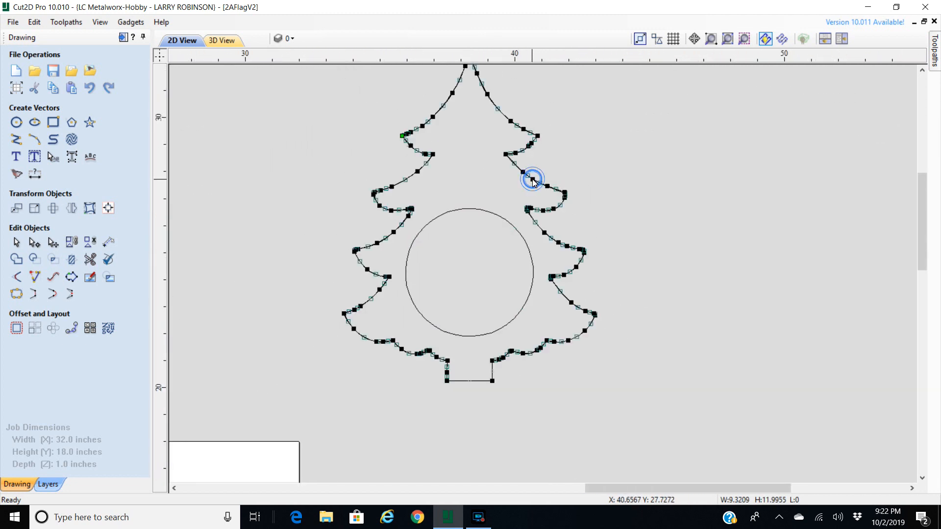
pyautogui.scroll(5, 534, 180)
pyautogui.scroll(2, 534, 183)
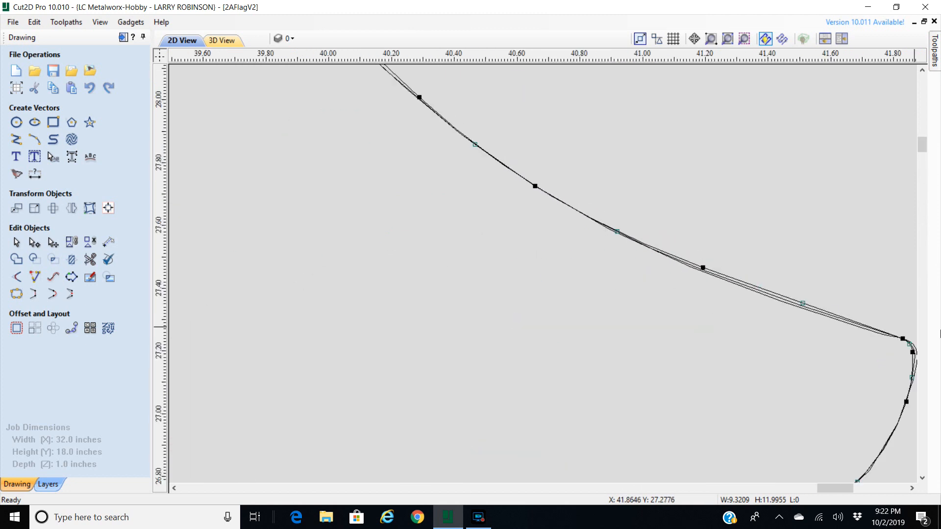
# - Compare the arc-fitted and original outlines up close along the upper edge of the tree's second right branch
pyautogui.scroll(6, 789, 315)
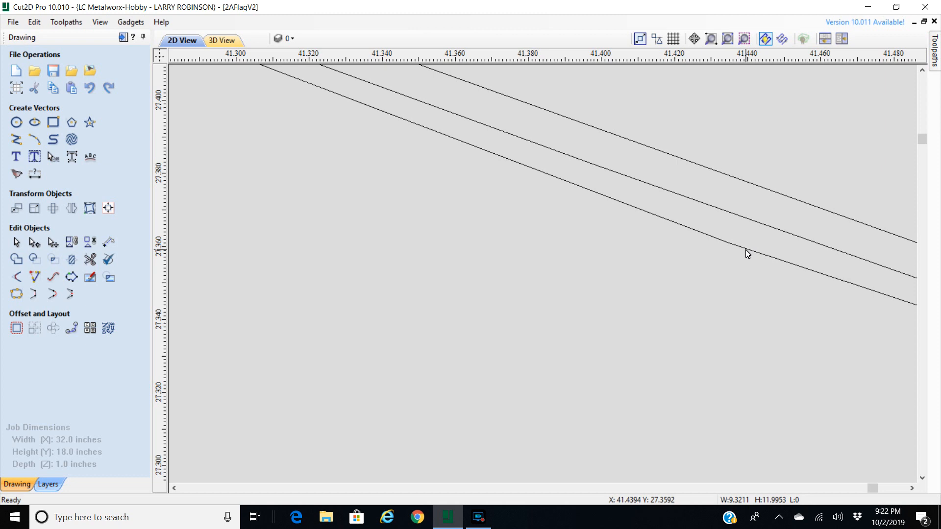
pyautogui.scroll(-6, 740, 252)
pyautogui.scroll(2, 882, 285)
pyautogui.scroll(-9, 863, 269)
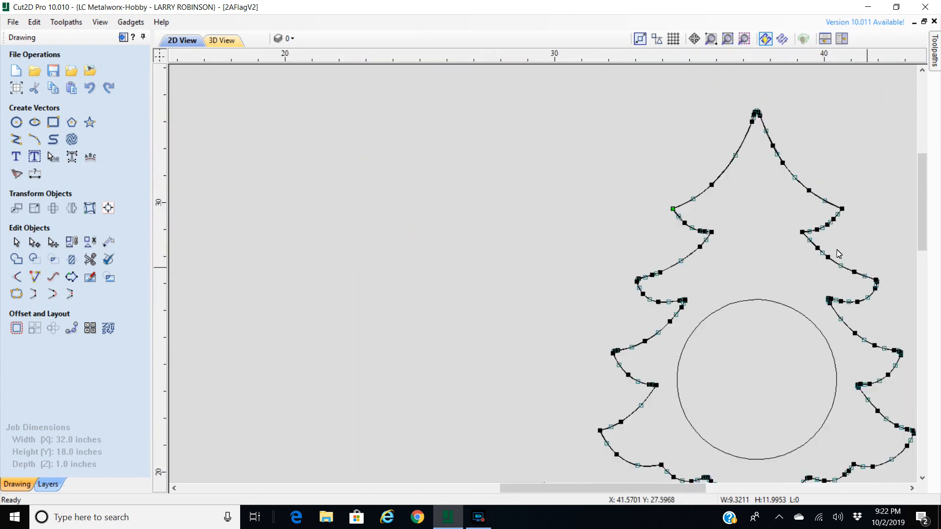
# - Examine how the arc-fitted nodes are distributed around the whole tree outline, from the branches down to the trunk
pyautogui.scroll(-1, 838, 253)
pyautogui.scroll(2, 877, 436)
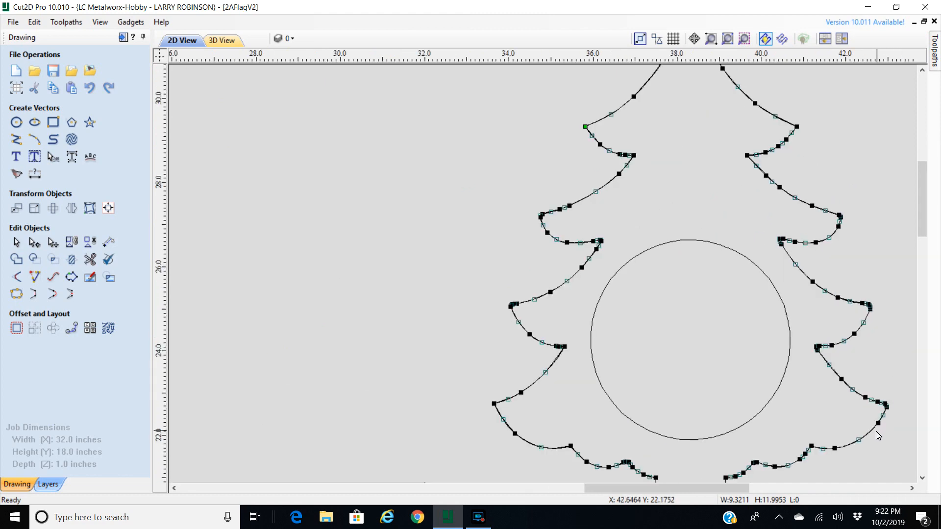
pyautogui.scroll(-2, 869, 436)
pyautogui.scroll(2, 823, 474)
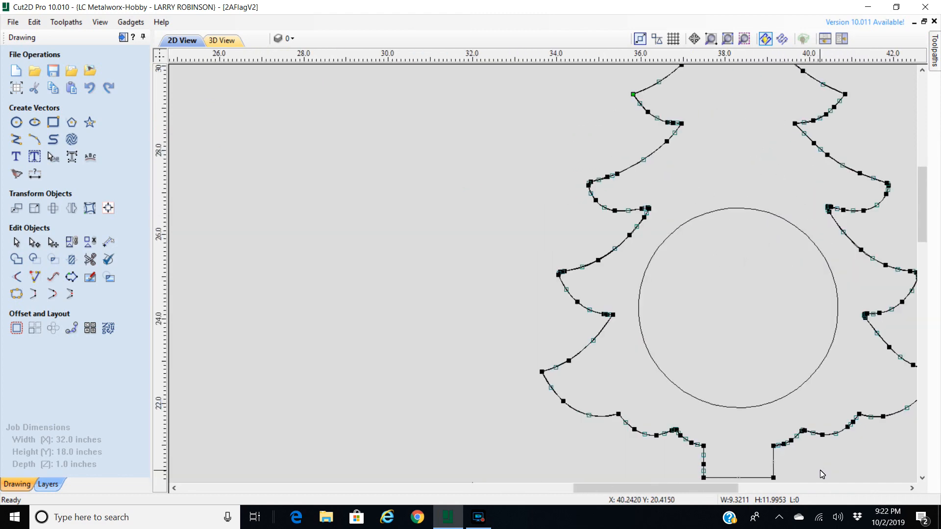
pyautogui.scroll(-2, 769, 399)
pyautogui.scroll(-1, 824, 435)
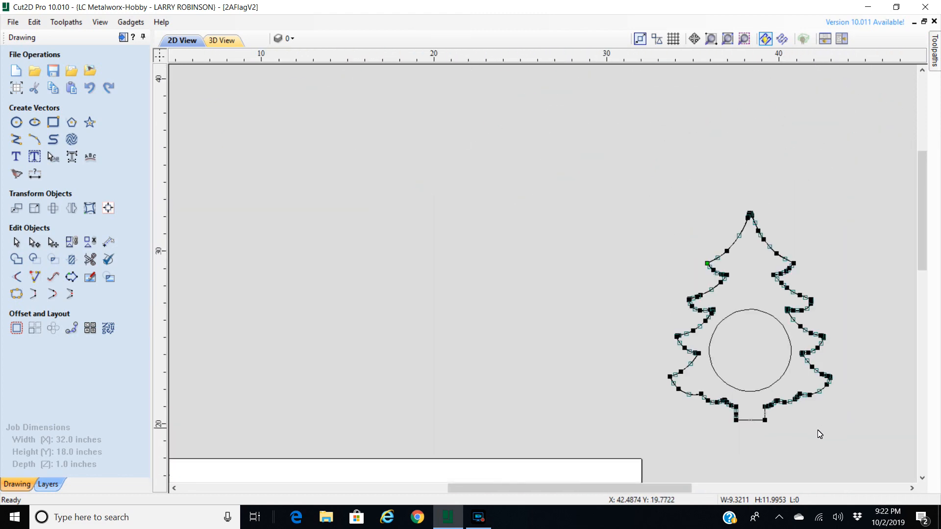
pyautogui.scroll(2, 861, 397)
pyautogui.scroll(2, 885, 166)
pyautogui.scroll(-1, 885, 165)
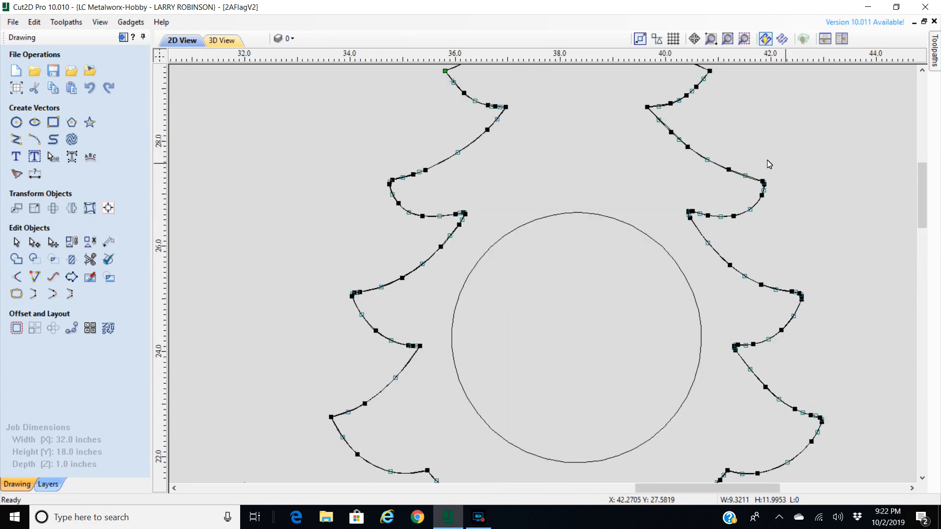
pyautogui.scroll(-2, 763, 137)
pyautogui.scroll(-3, 765, 110)
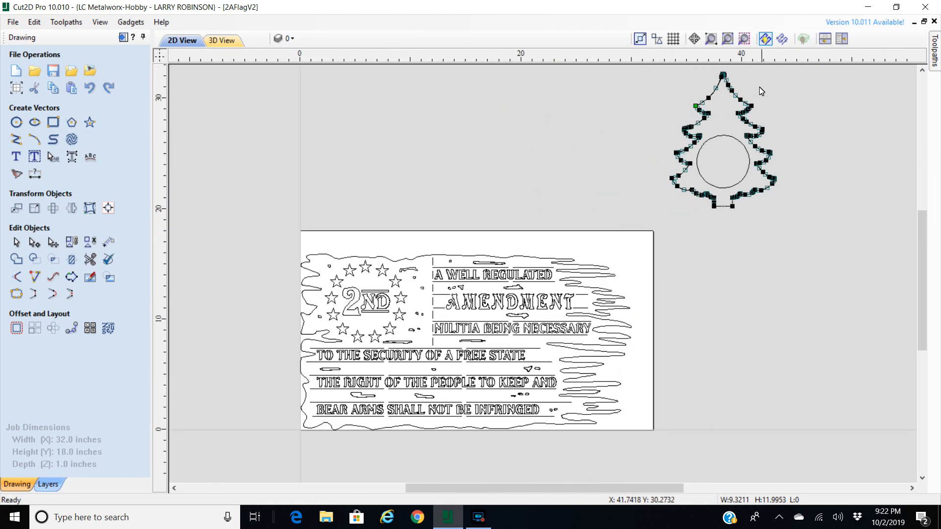
# - Examine the arc-fitted nodes along the tree's upper branches and around its tip
pyautogui.scroll(1, 758, 88)
pyautogui.scroll(2, 740, 61)
pyautogui.scroll(2, 728, 75)
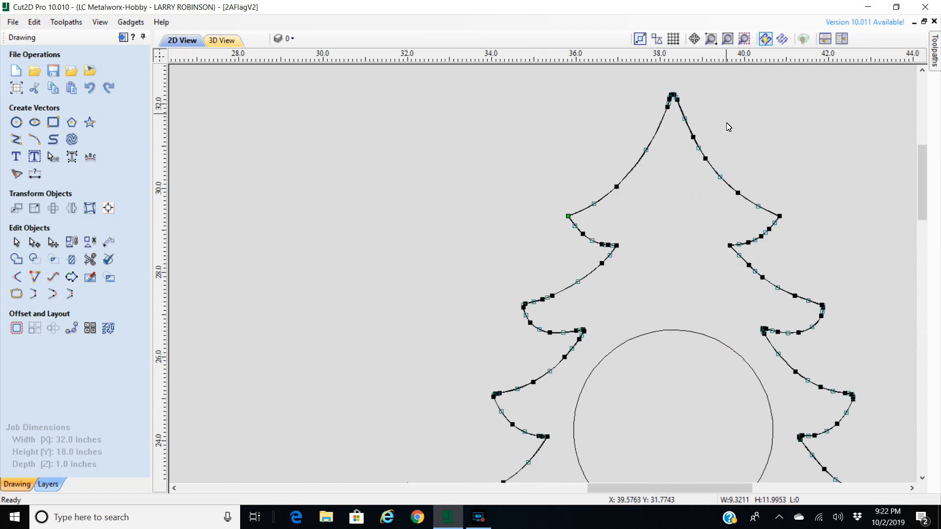
pyautogui.scroll(2, 727, 130)
pyautogui.scroll(2, 713, 132)
pyautogui.scroll(-3, 693, 137)
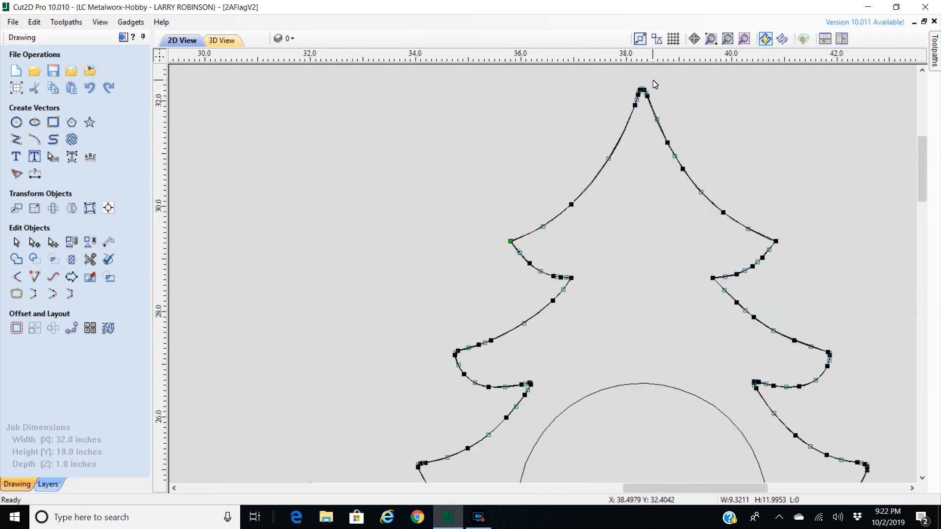
# - Compare the overlapping outlines up close at the treetop and switch to the other arc-fitted outline's nodes
pyautogui.scroll(3, 650, 87)
pyautogui.scroll(2, 632, 128)
pyautogui.scroll(4, 626, 159)
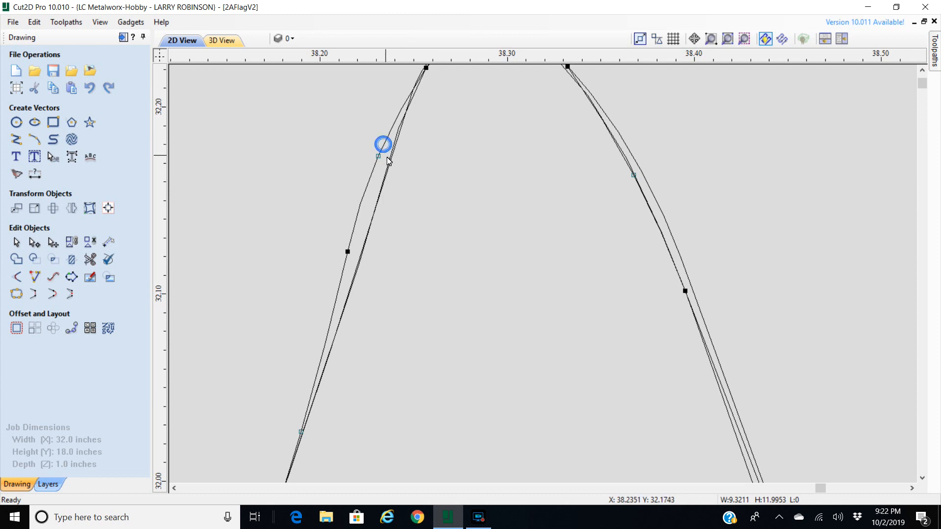
pyautogui.scroll(4, 390, 143)
pyautogui.click(408, 133)
pyautogui.click(413, 164)
pyautogui.scroll(-10, 413, 167)
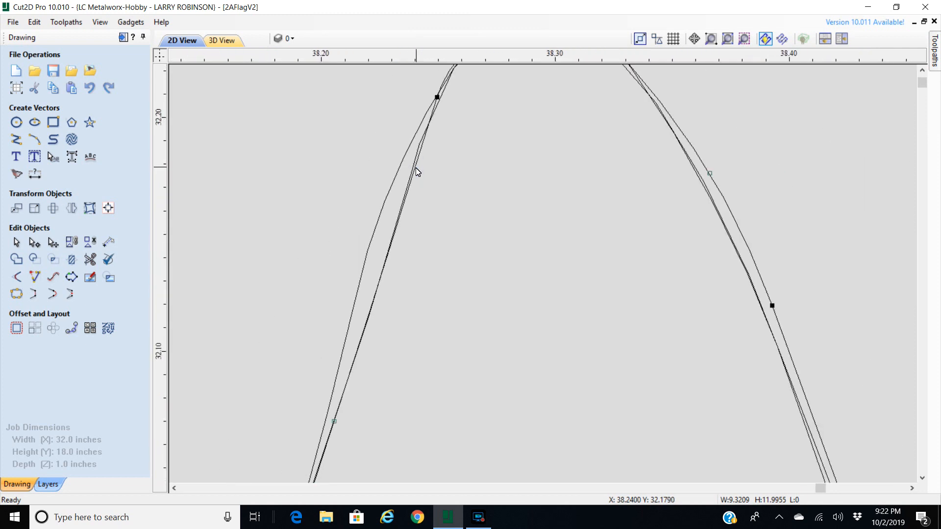
pyautogui.scroll(-10, 420, 181)
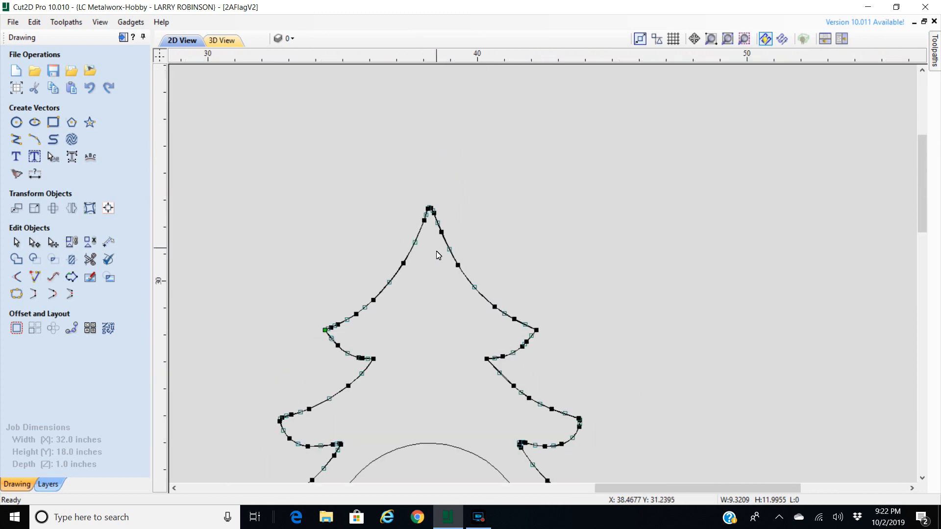
# - Delete the extra arc-fitted tree outline, picking the uppermost curve at the small bump left of the trunk
pyautogui.scroll(4, 374, 450)
pyautogui.scroll(12, 503, 380)
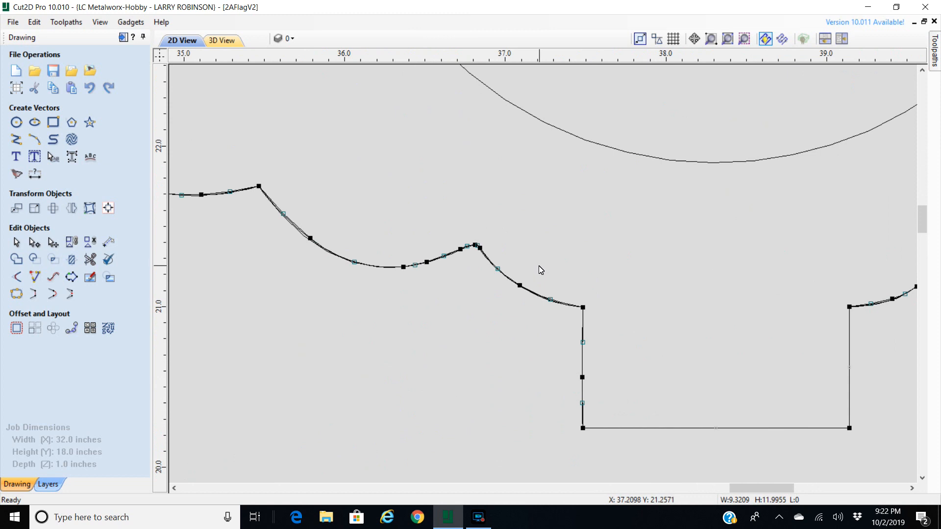
pyautogui.scroll(6, 380, 217)
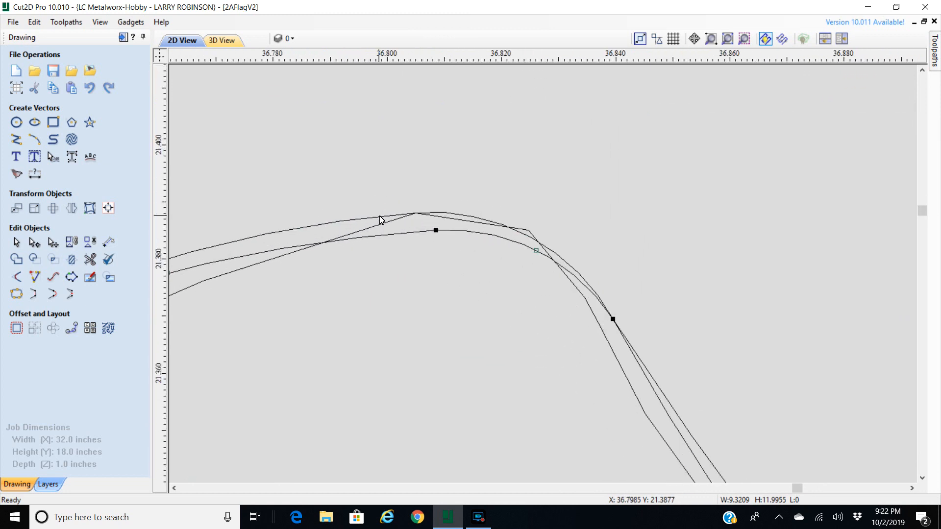
pyautogui.click(399, 220)
pyautogui.press('Delete')
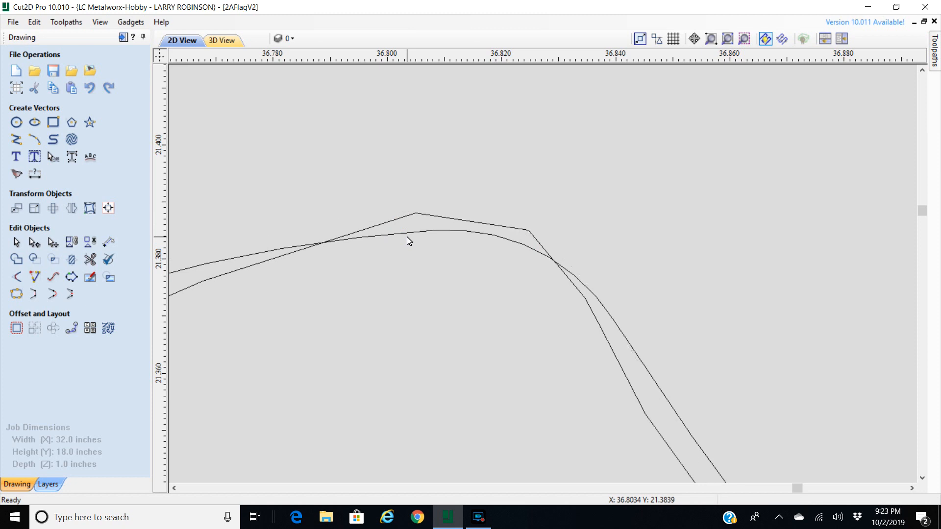
# - Compare the two remaining outlines at the bump left of the trunk and display the arc-fitted curve's nodes
pyautogui.scroll(-15, 409, 242)
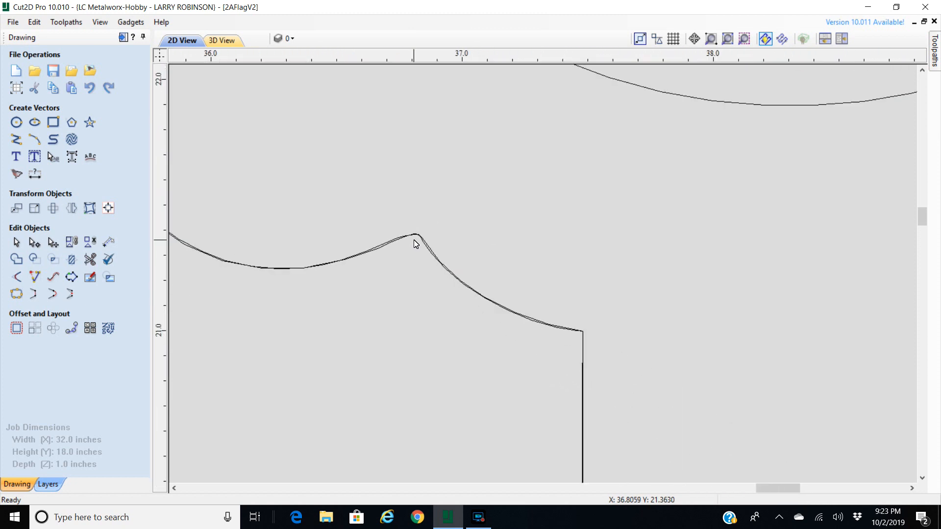
pyautogui.scroll(14, 415, 243)
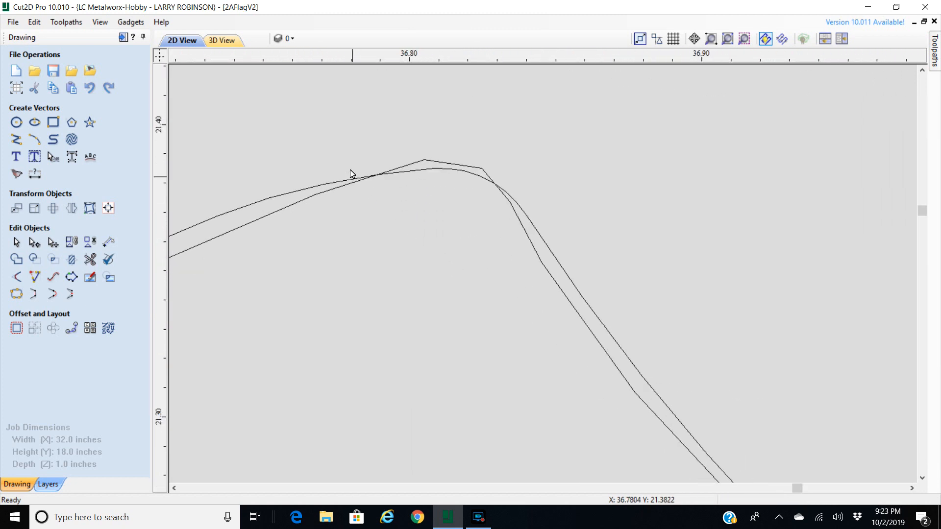
pyautogui.click(329, 185)
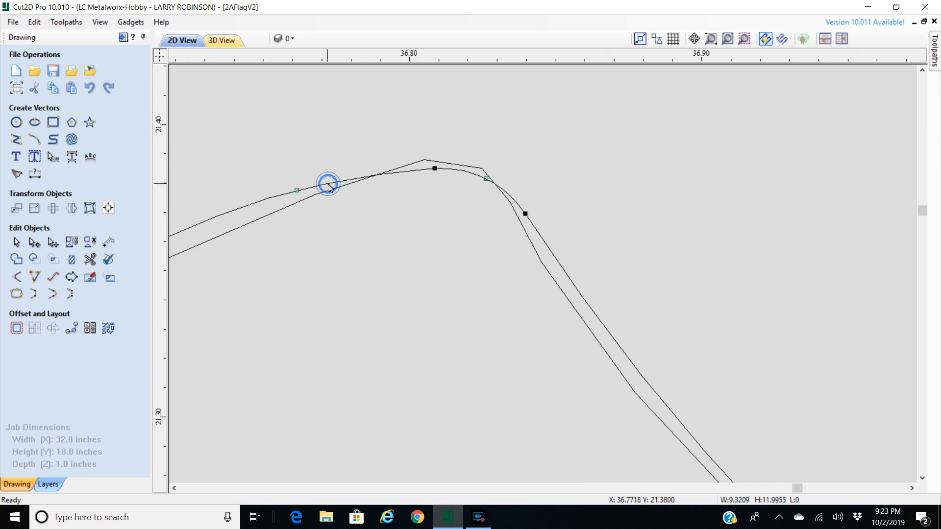
# - Display the original outline's nodes at the bump left of the trunk and delete that original outline
pyautogui.click(330, 191)
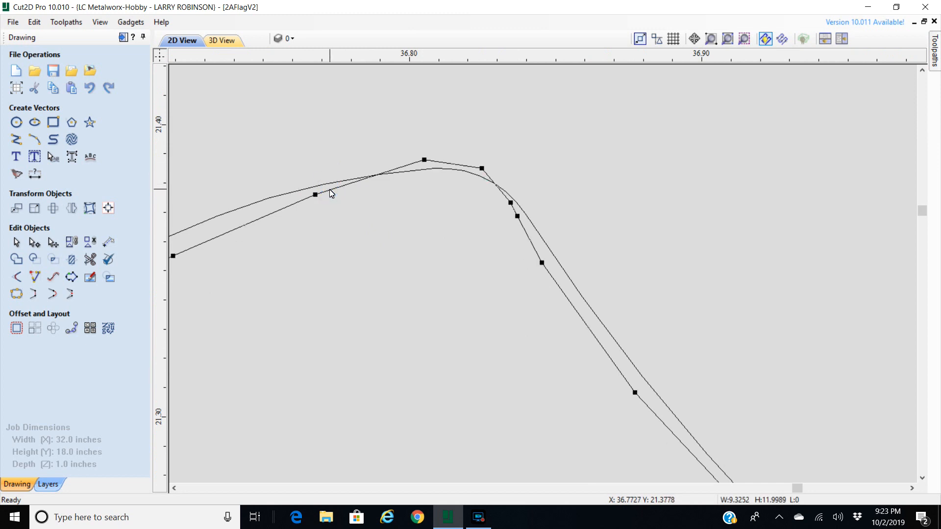
pyautogui.click(381, 275)
pyautogui.scroll(-10, 398, 267)
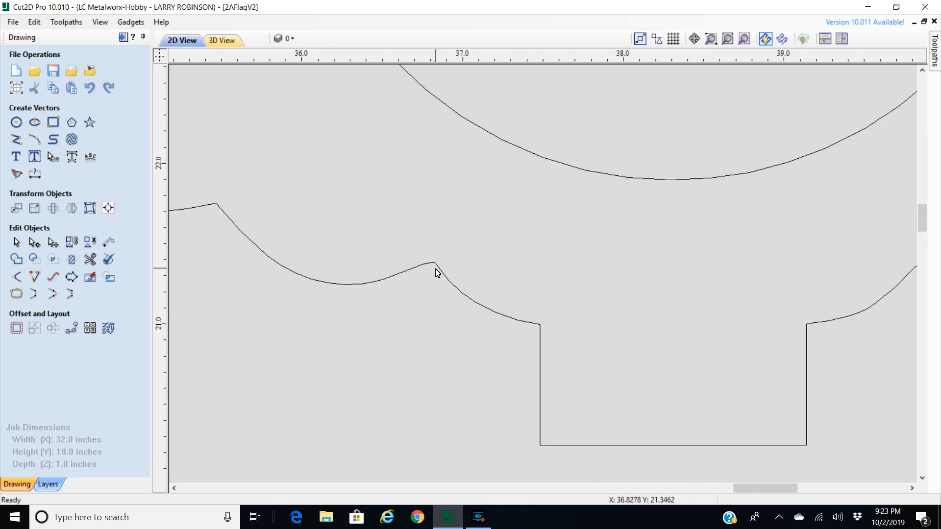
pyautogui.scroll(-15, 437, 271)
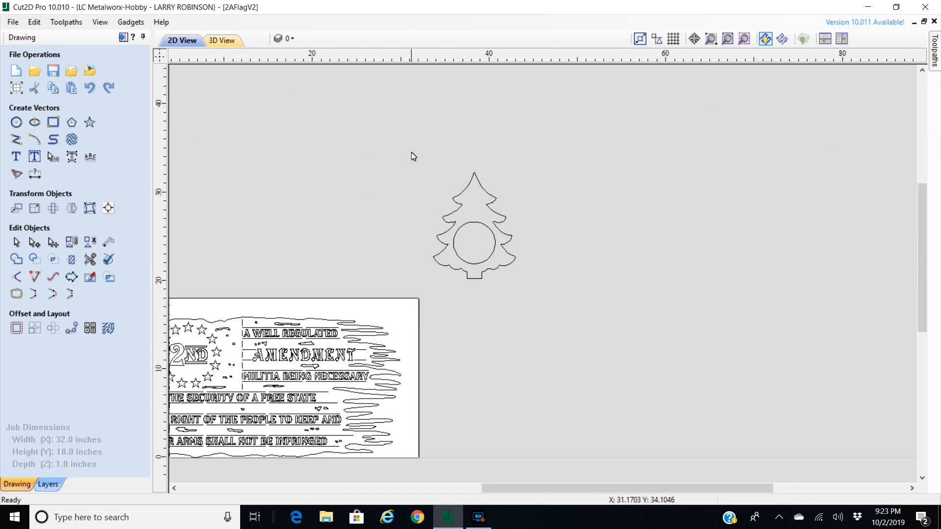
# - Display the arc-fitted tree outline's nodes and examine their spacing along the lower right branch and the scallops beside the trunk
pyautogui.scroll(5, 449, 153)
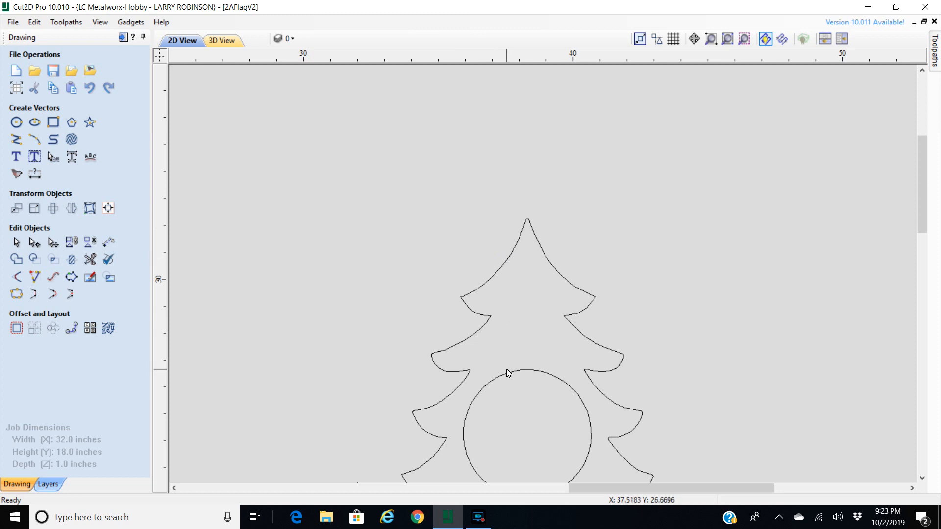
pyautogui.scroll(-1, 497, 277)
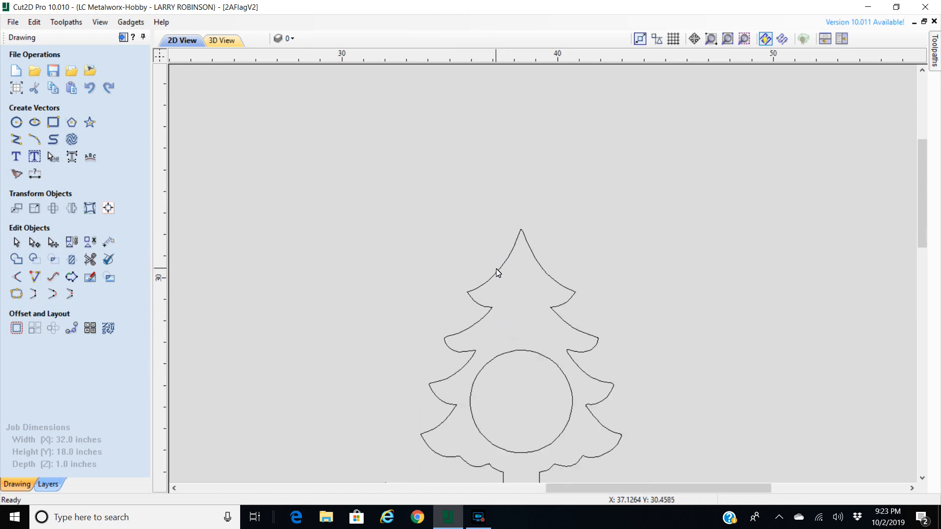
pyautogui.click(512, 252)
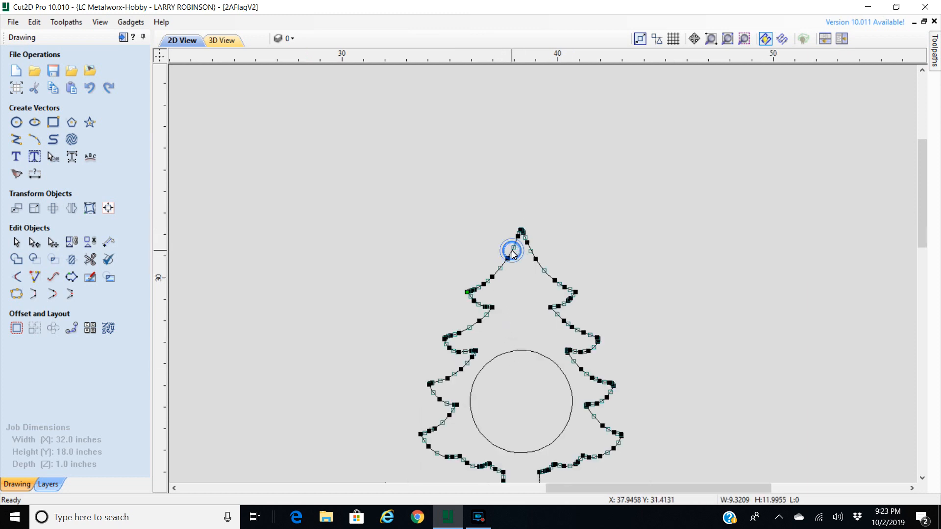
pyautogui.scroll(-6, 828, 422)
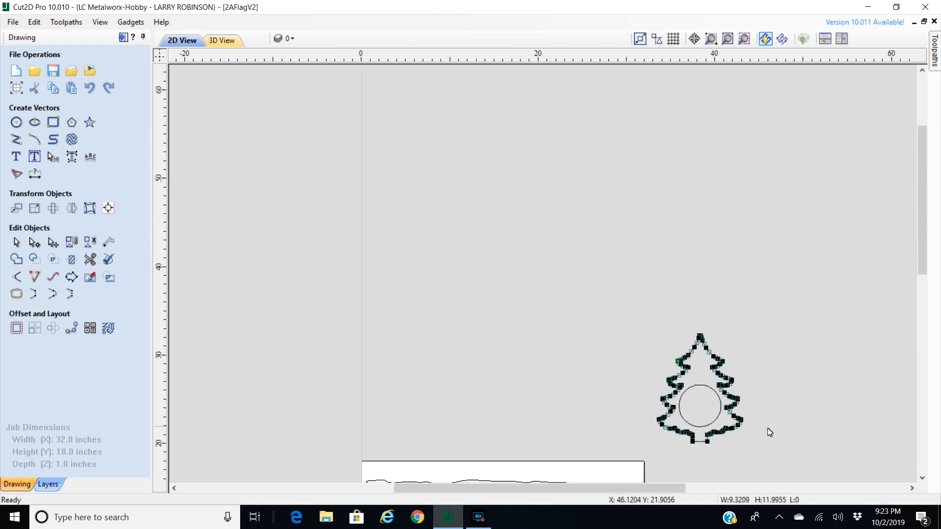
pyautogui.scroll(10, 745, 446)
pyautogui.scroll(3, 682, 418)
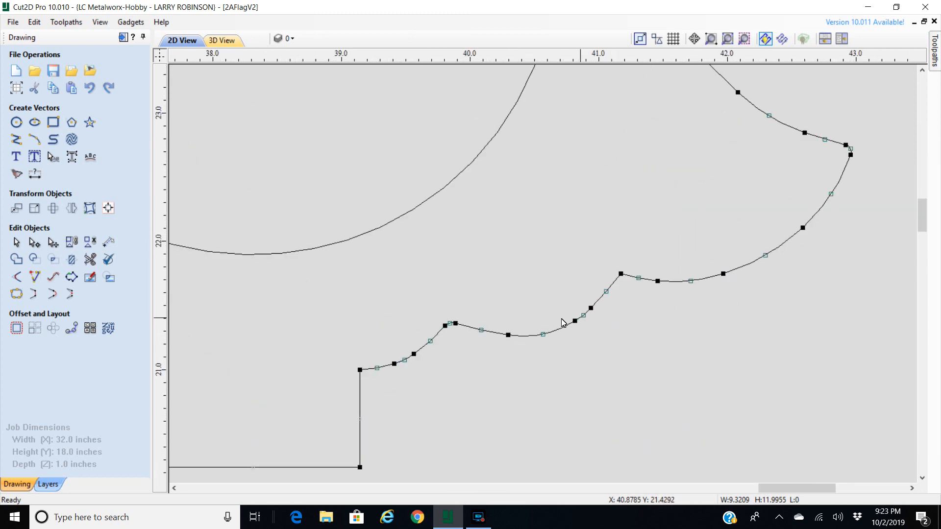
pyautogui.scroll(12, 563, 323)
pyautogui.scroll(-10, 382, 294)
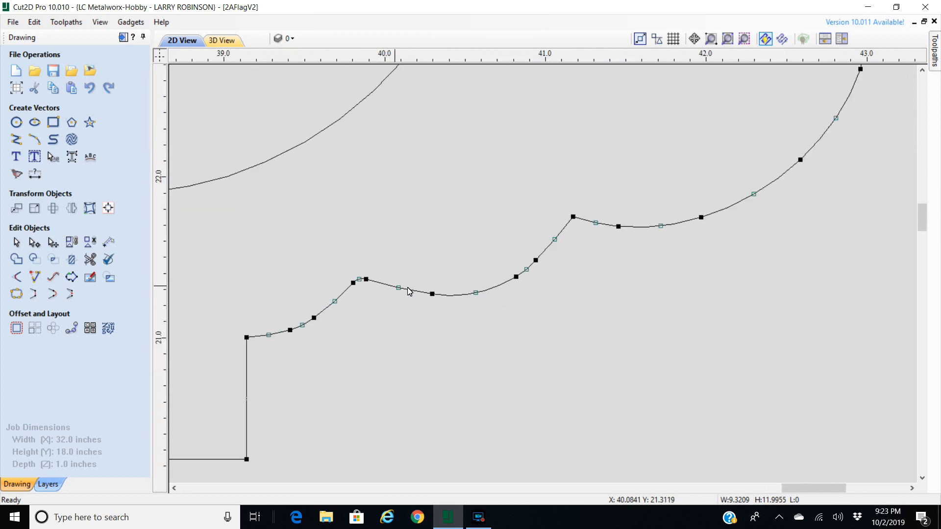
pyautogui.scroll(-8, 710, 204)
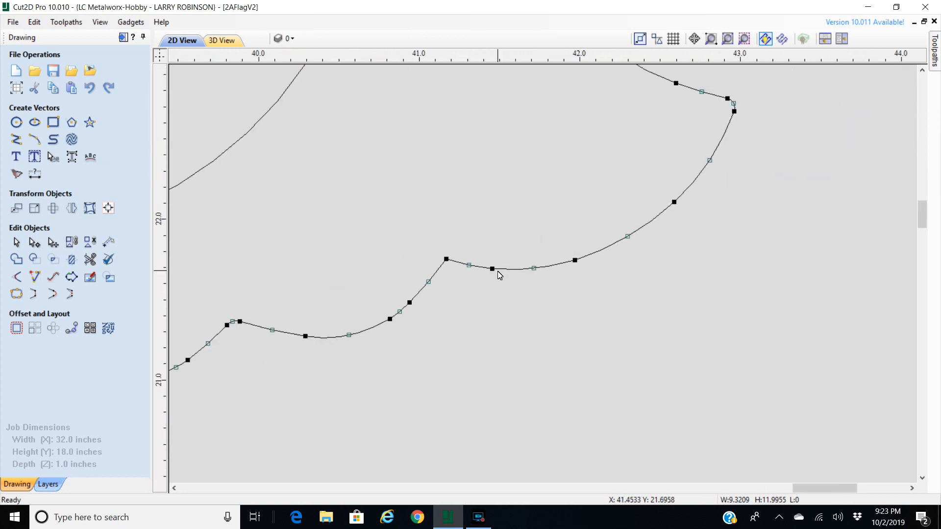
pyautogui.scroll(-1, 498, 276)
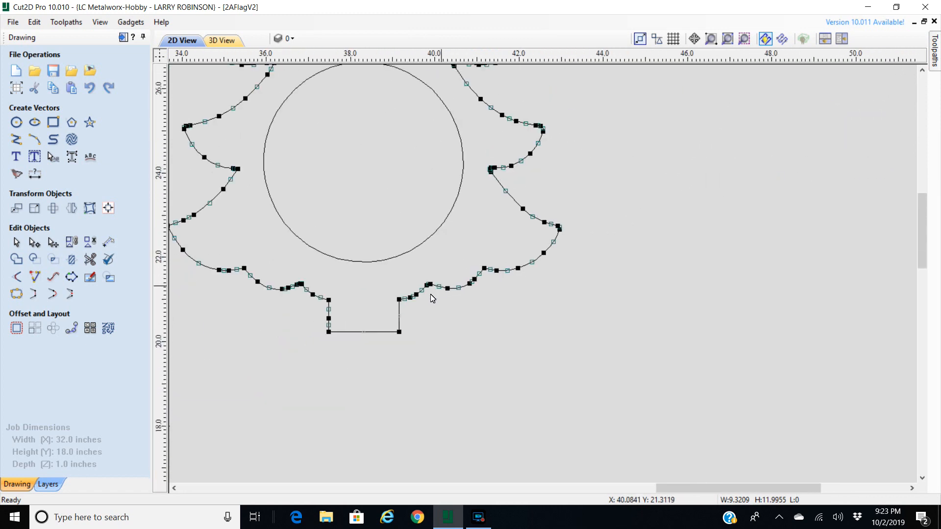
# - Undo the deletion of the original outline and compare its nodes with the arc-fitted curve in the scallop right of the trunk
pyautogui.click(411, 317)
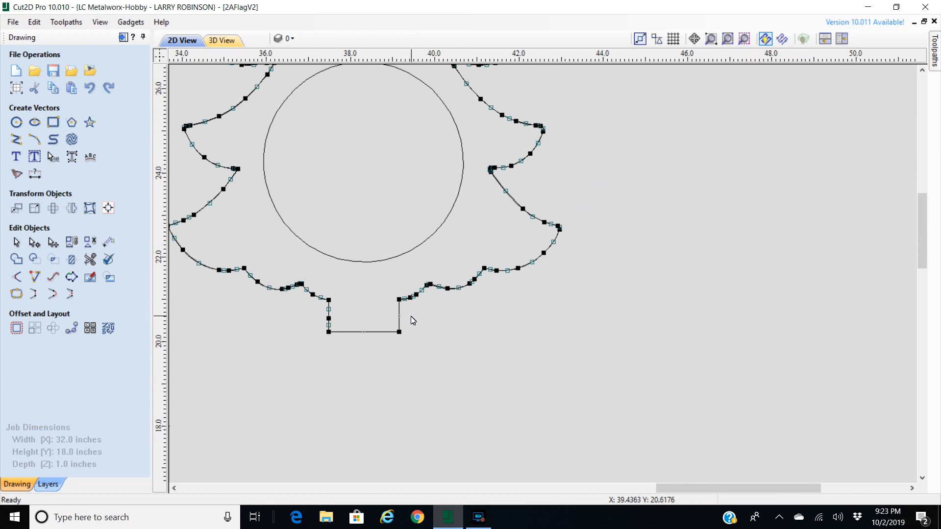
pyautogui.scroll(10, 445, 304)
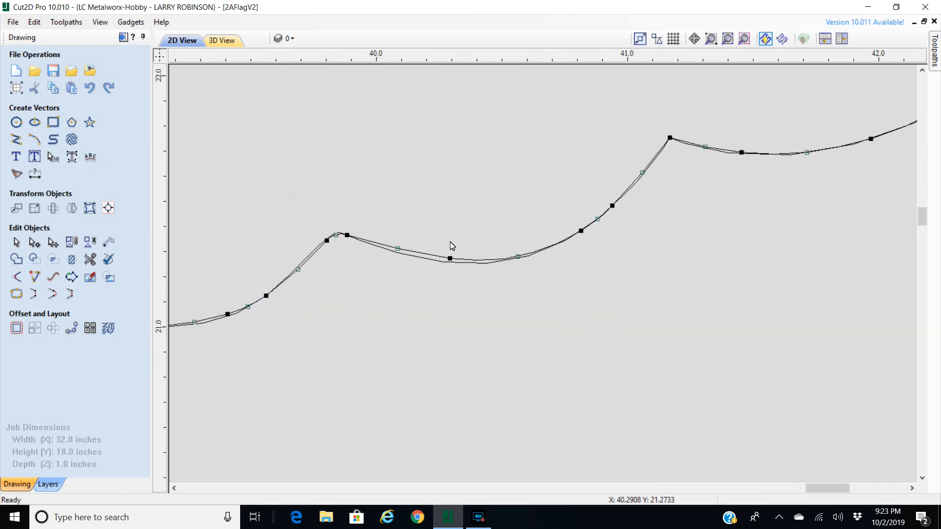
pyautogui.click(436, 304)
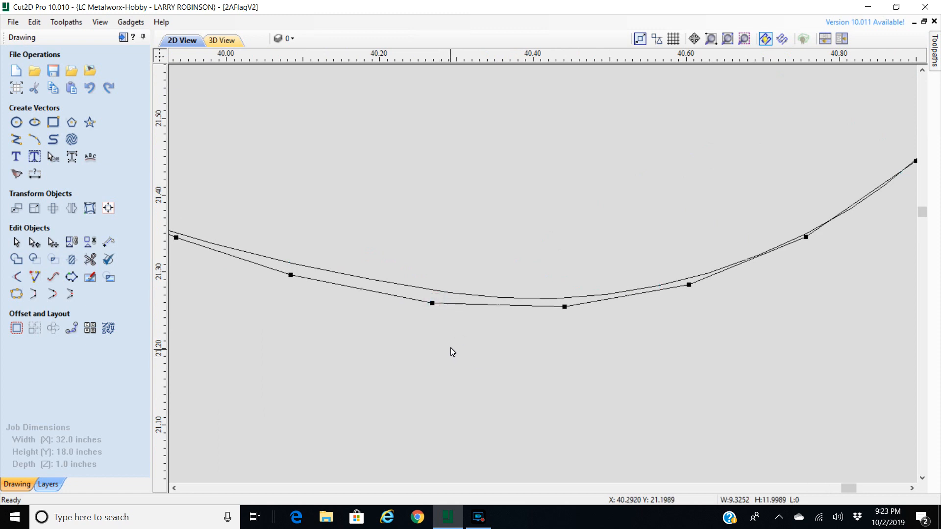
# - Delete the arc-fitted outline to view the original's nodes alone right of the trunk, and undo the deletion
pyautogui.click(472, 295)
pyautogui.press('Delete')
pyautogui.scroll(-4, 468, 307)
pyautogui.click(473, 306)
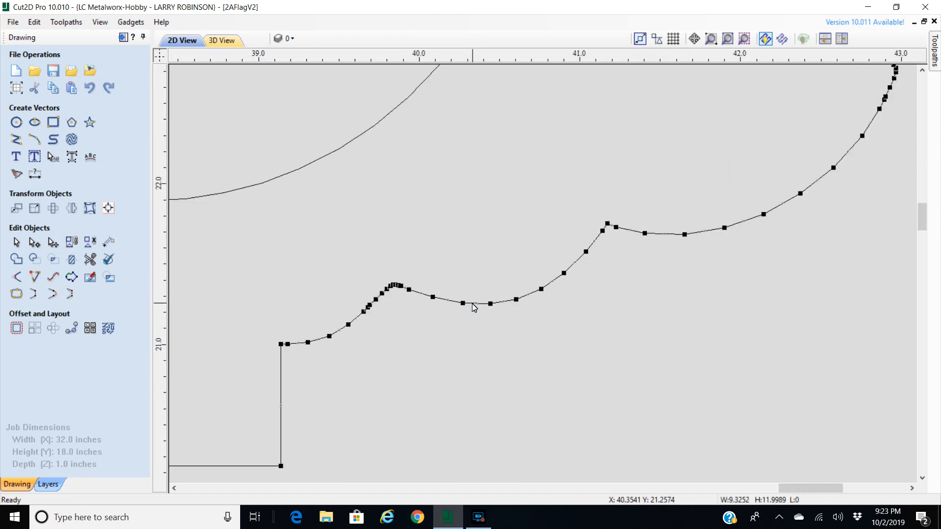
pyautogui.hotkey('ctrl', 'z')
# - Switch to the arc-fitted outline's nodes and compare both curves along the slope between the scallops right of the trunk
pyautogui.scroll(5, 582, 273)
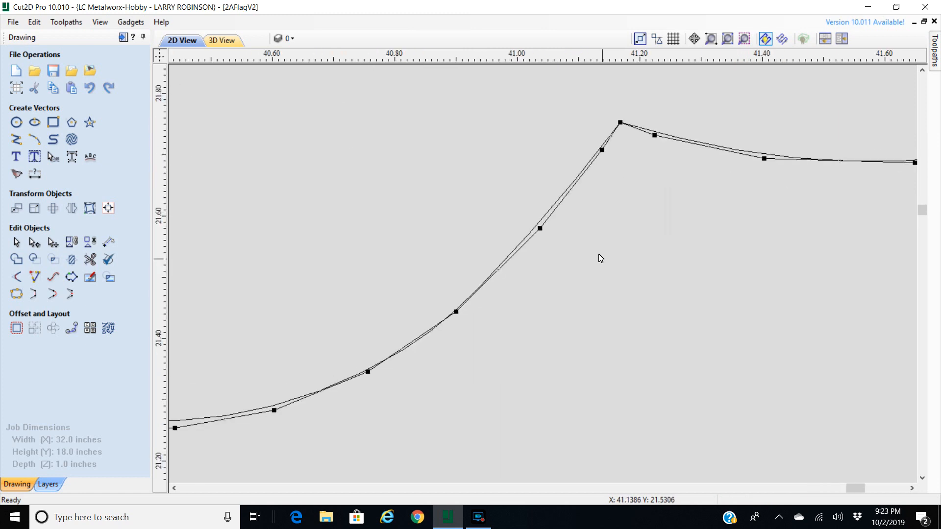
pyautogui.click(547, 209)
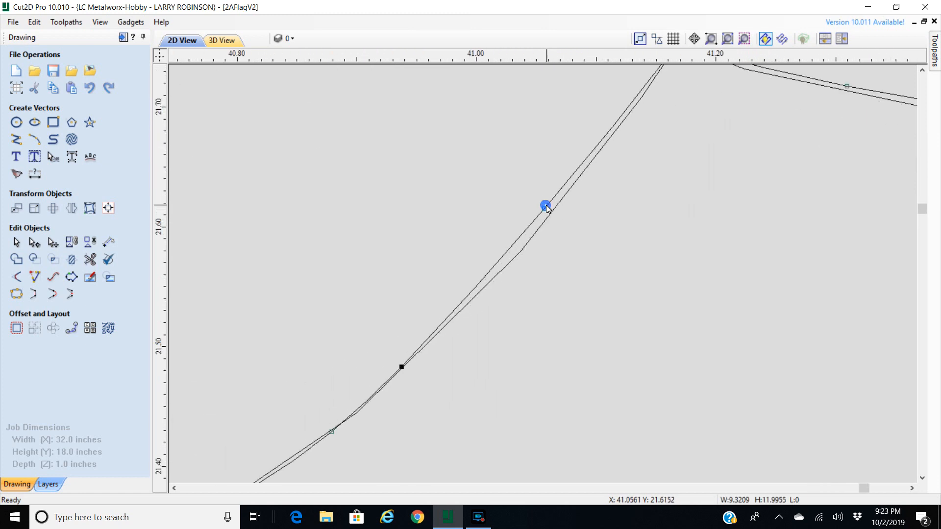
# - Delete the arc-fitted outline and examine the original outline's nodes from the trunk scallops up to the tree top
pyautogui.press('Delete')
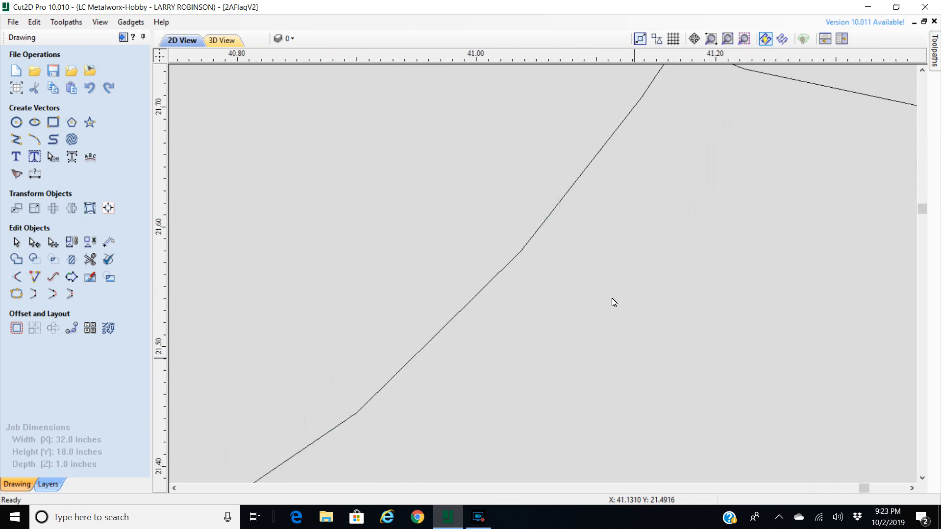
pyautogui.click(538, 228)
pyautogui.scroll(-5, 548, 245)
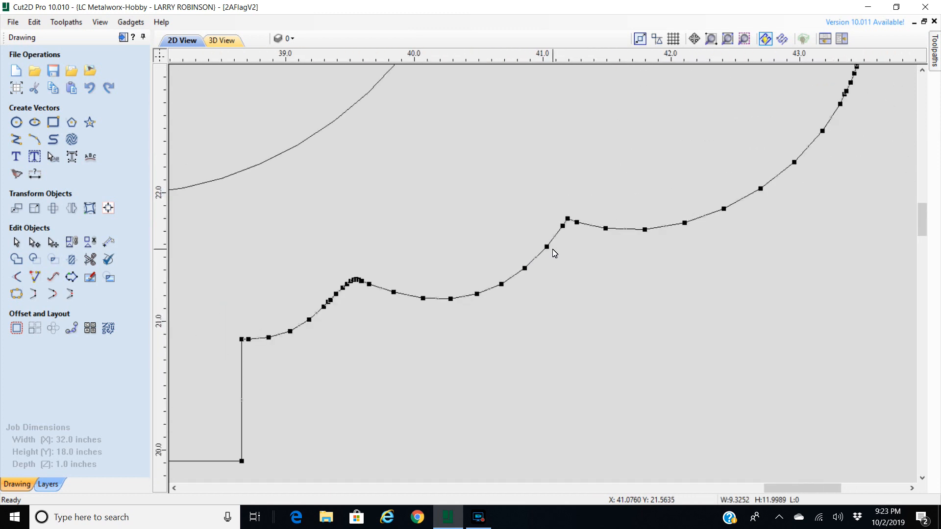
pyautogui.scroll(-6, 553, 253)
pyautogui.scroll(-3, 593, 207)
pyautogui.scroll(-3, 581, 101)
pyautogui.scroll(8, 568, 118)
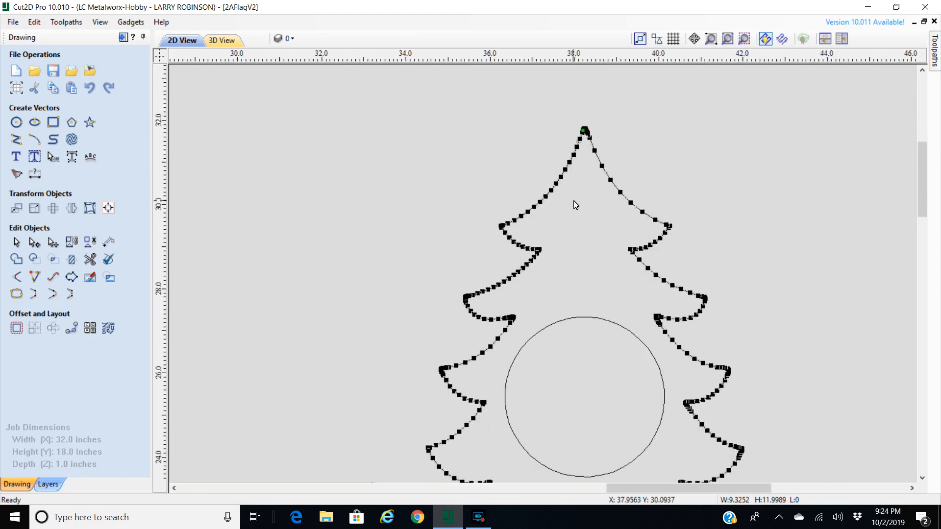
pyautogui.scroll(2, 576, 205)
pyautogui.scroll(-5, 575, 204)
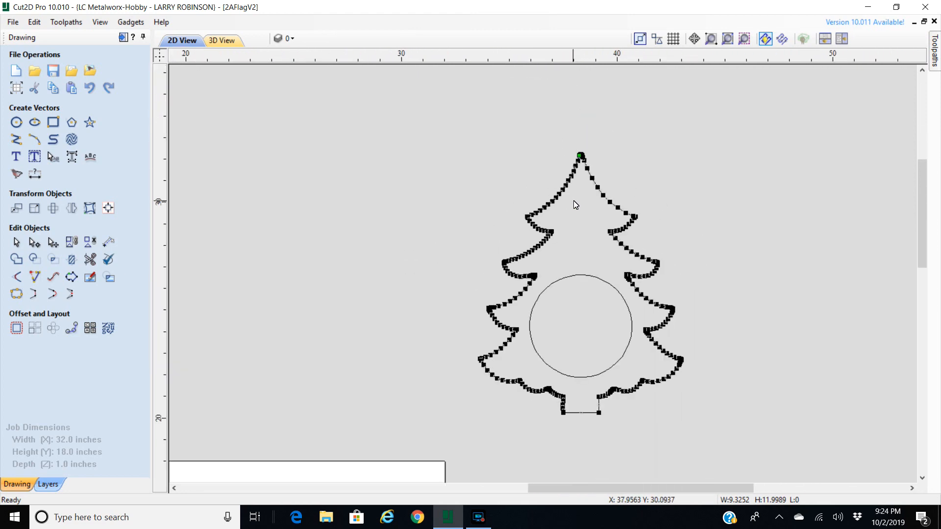
# - Display the circle's nodes and compare their density with the original tree outline's nodes near the top of the tree
pyautogui.click(569, 278)
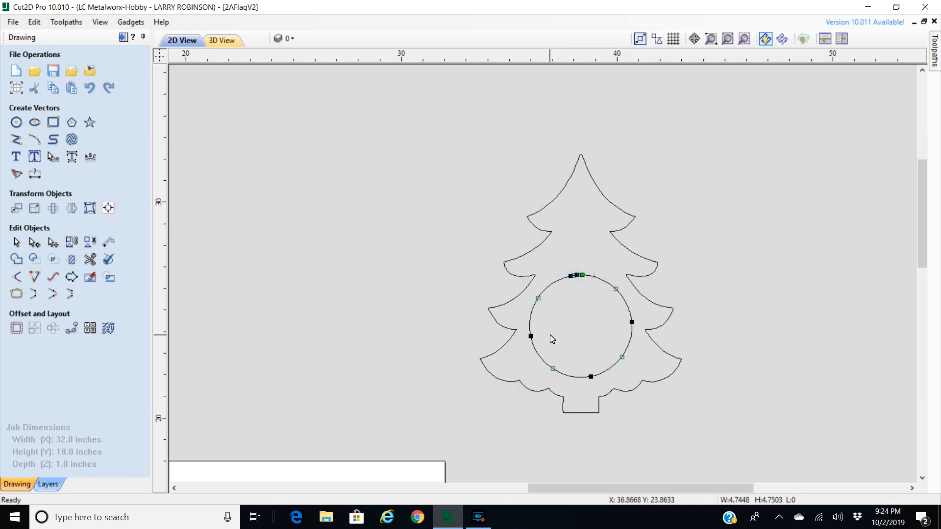
pyautogui.click(594, 187)
pyautogui.scroll(4, 592, 192)
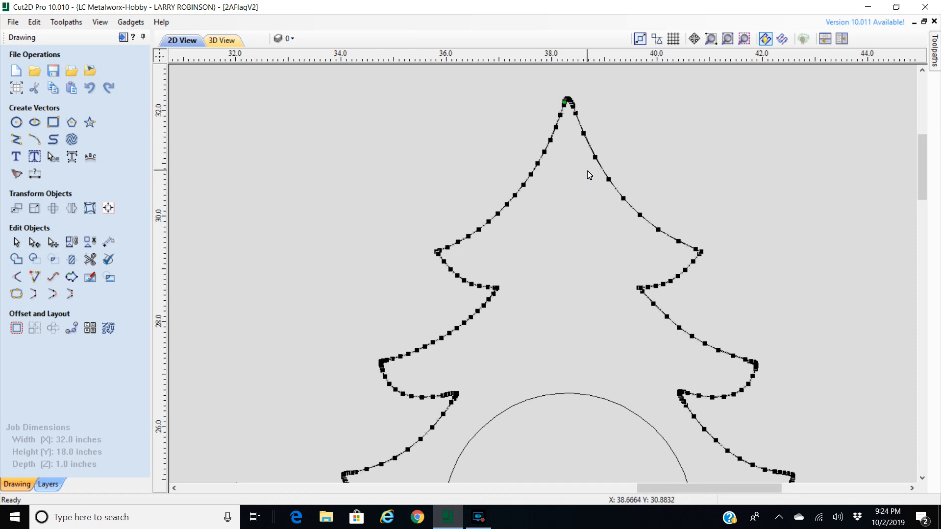
pyautogui.scroll(-4, 592, 173)
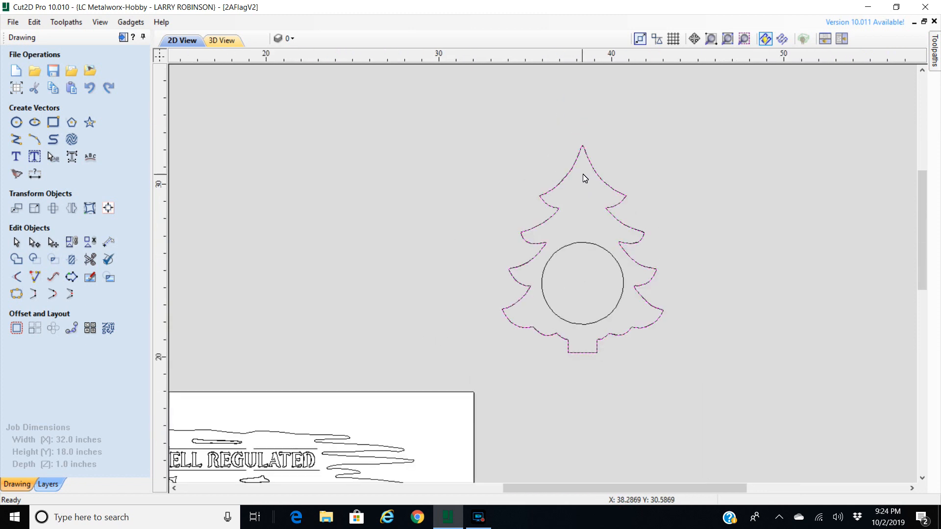
# - Show the nodes of the arc-fitted tree outline and circle together, examine their spacing along the right branches, and leave node editing
pyautogui.click(612, 190)
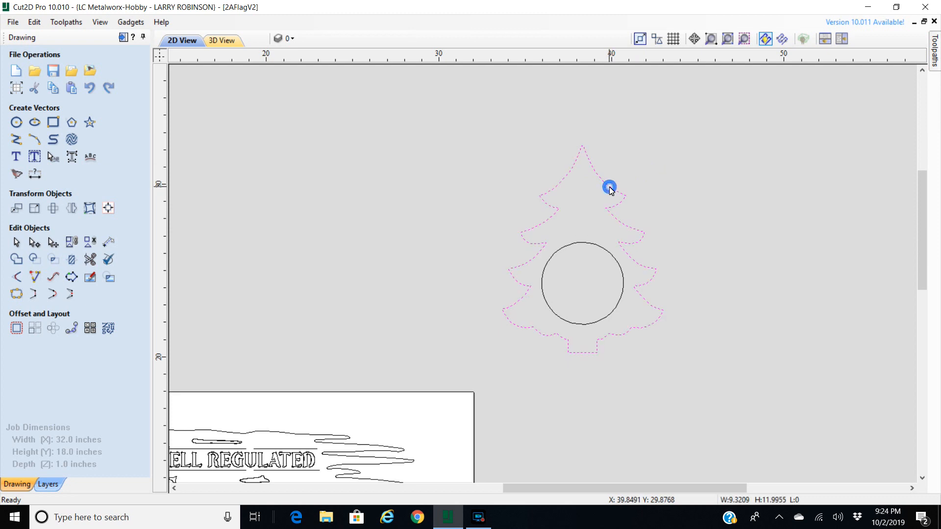
pyautogui.keyDown('shift'); pyautogui.click(618, 307); pyautogui.keyUp('shift')
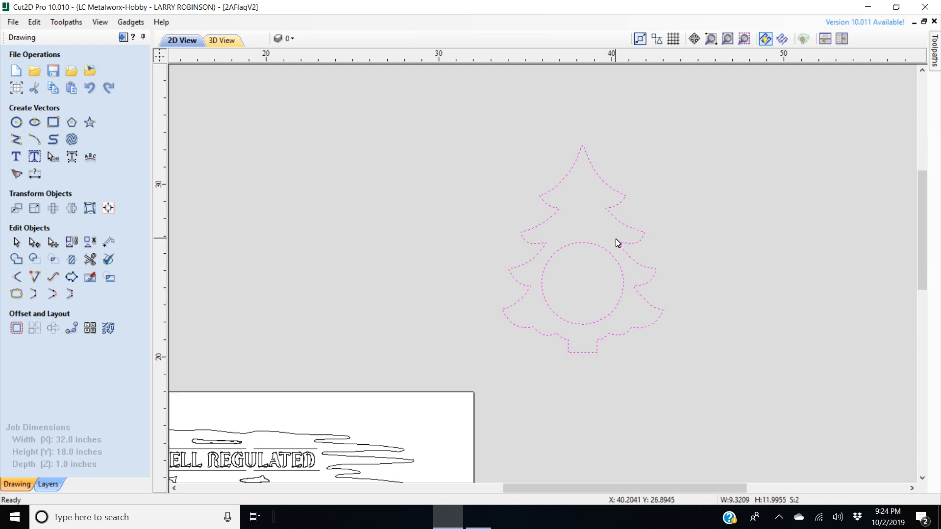
pyautogui.press('n')
pyautogui.scroll(3, 628, 240)
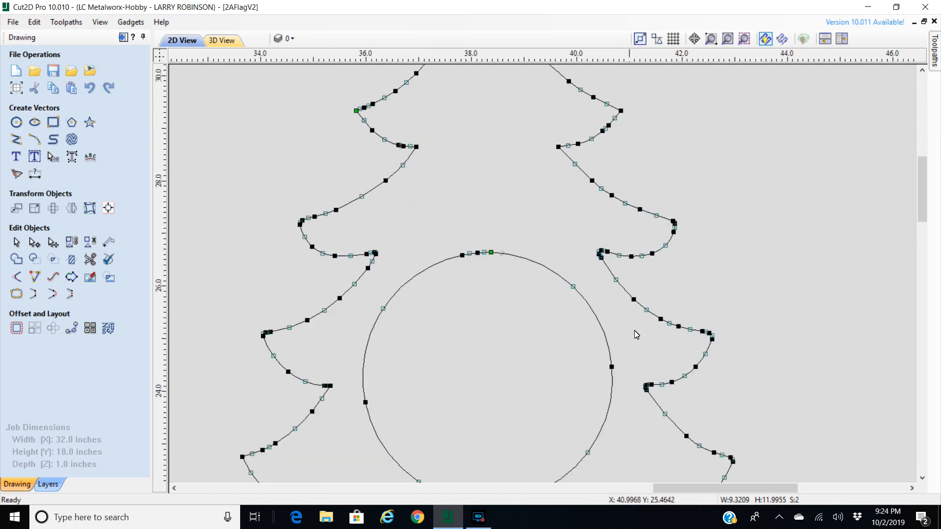
pyautogui.scroll(8, 683, 217)
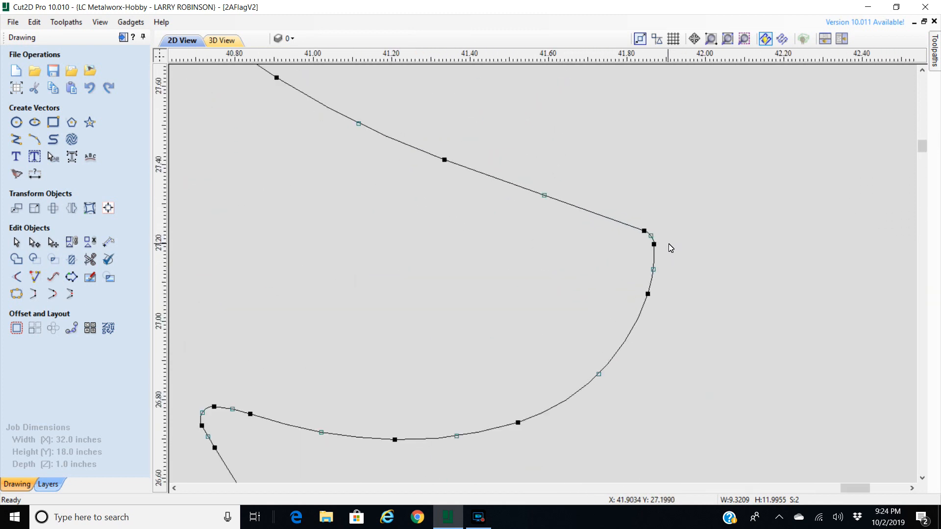
pyautogui.scroll(-8, 664, 250)
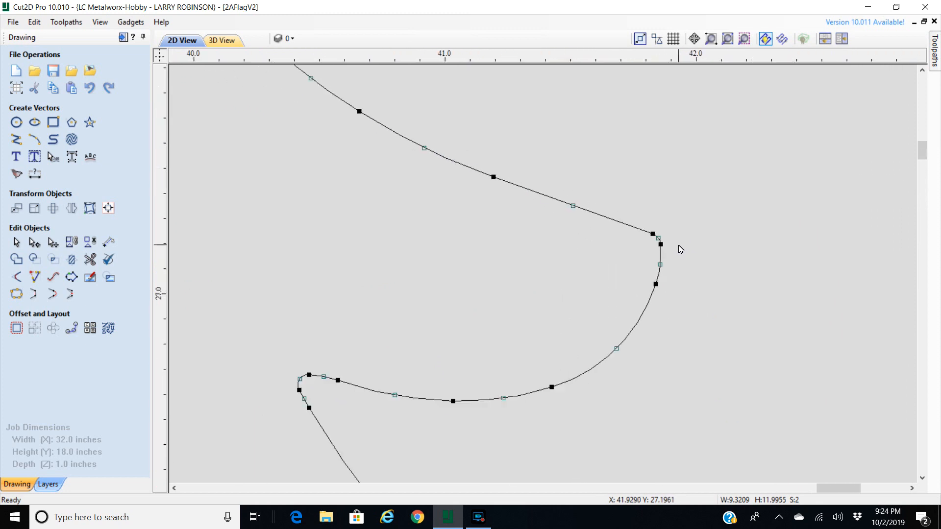
pyautogui.scroll(-4, 672, 248)
pyautogui.scroll(4, 686, 311)
pyautogui.scroll(2, 609, 331)
pyautogui.scroll(-4, 607, 330)
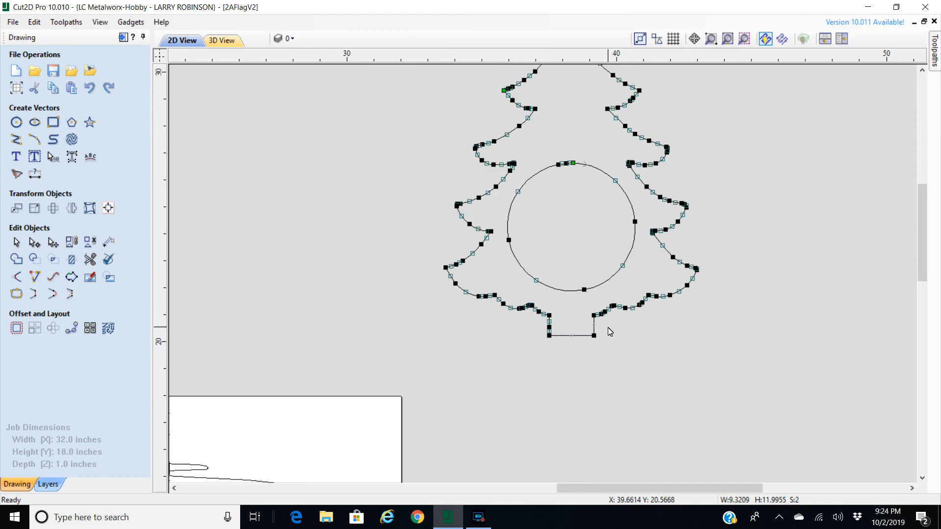
pyautogui.press('n')
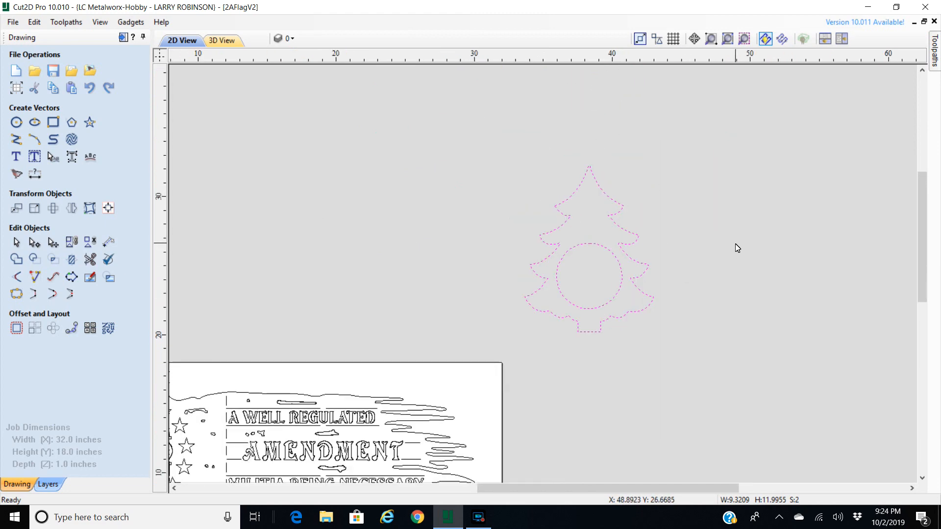
# - Display the nodes of the stars on the left side and at the top of the ring around "2ND"
pyautogui.scroll(-2, 726, 264)
pyautogui.scroll(3, 474, 418)
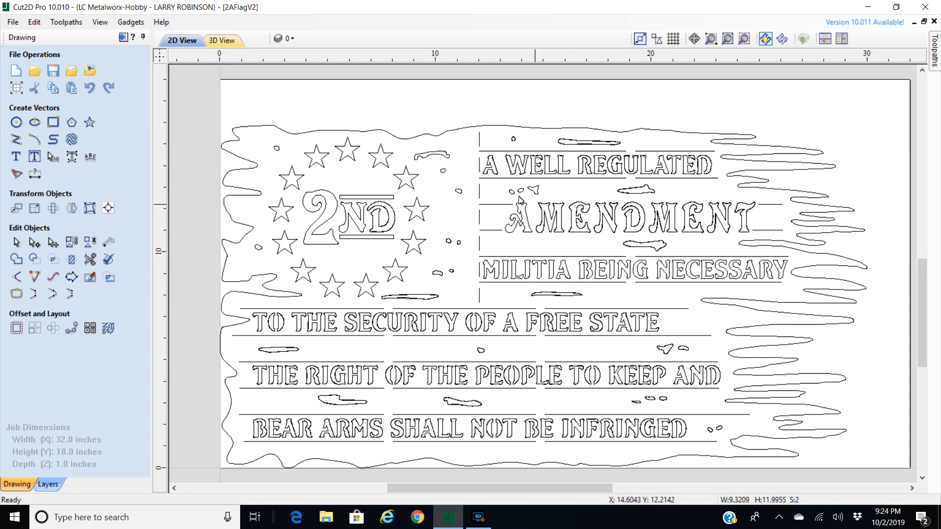
pyautogui.scroll(4, 322, 203)
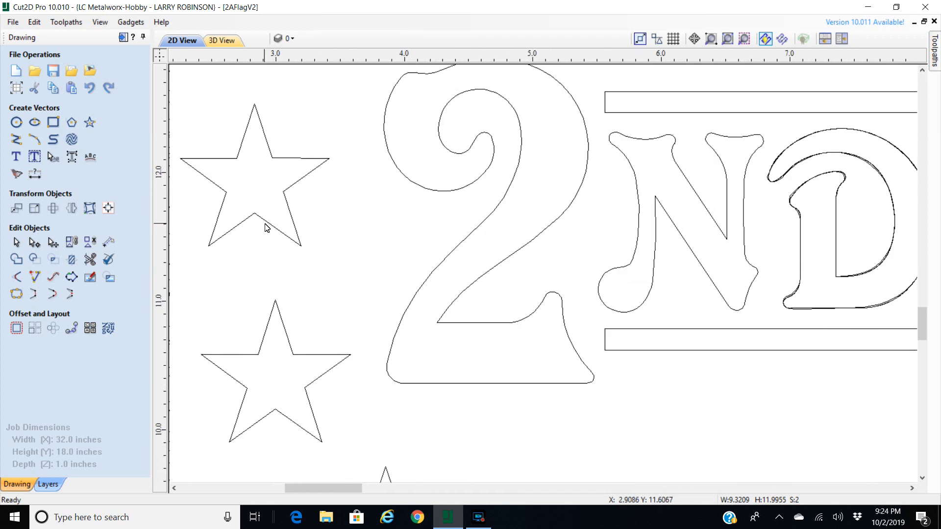
pyautogui.click(267, 222)
pyautogui.scroll(-2, 269, 224)
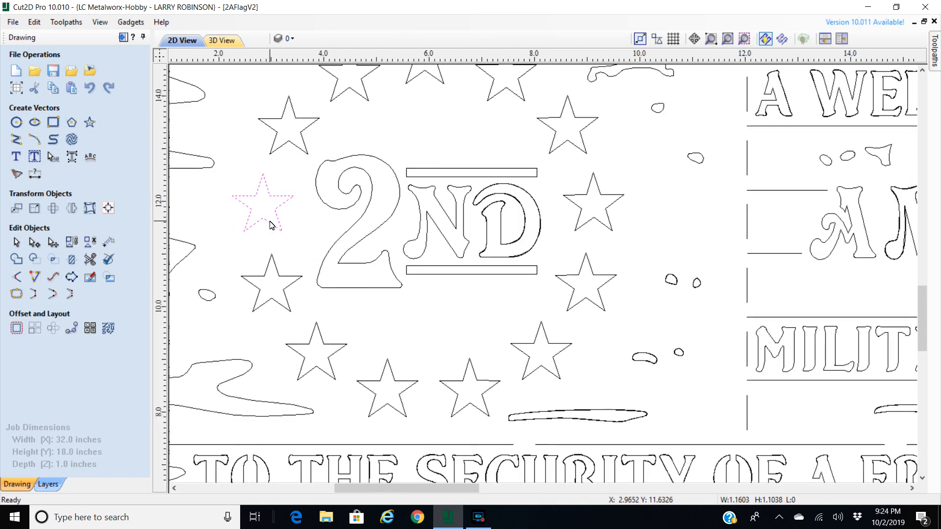
pyautogui.click(283, 278)
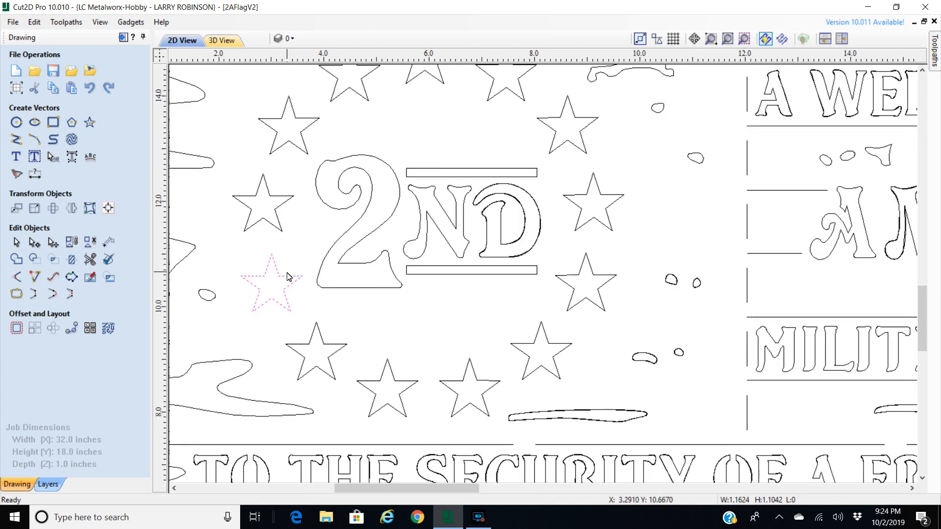
pyautogui.doubleClick(287, 278)
pyautogui.click(280, 206)
pyautogui.click(295, 146)
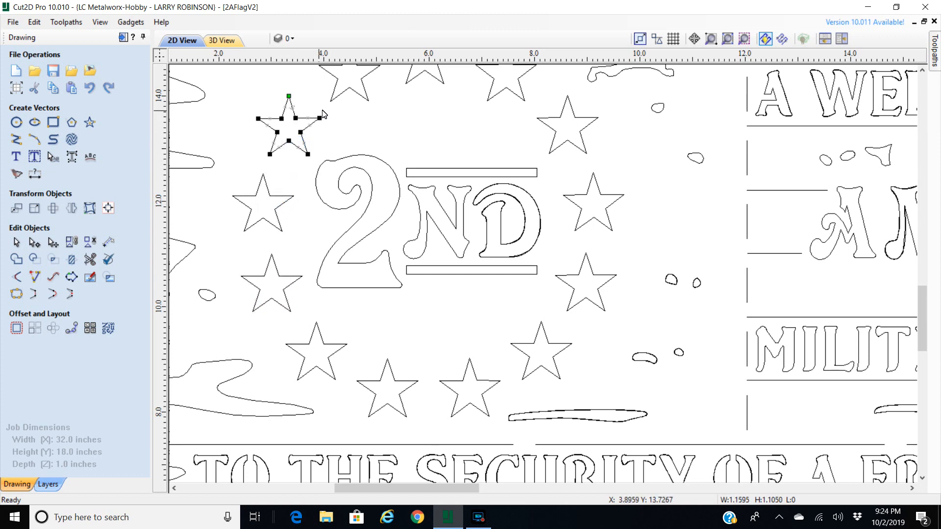
pyautogui.click(337, 96)
pyautogui.scroll(-2, 430, 93)
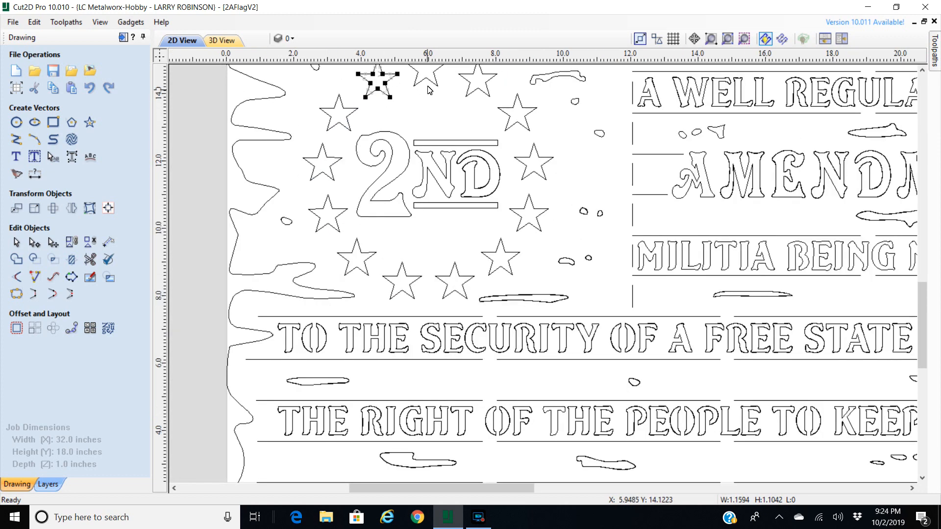
pyautogui.click(429, 80)
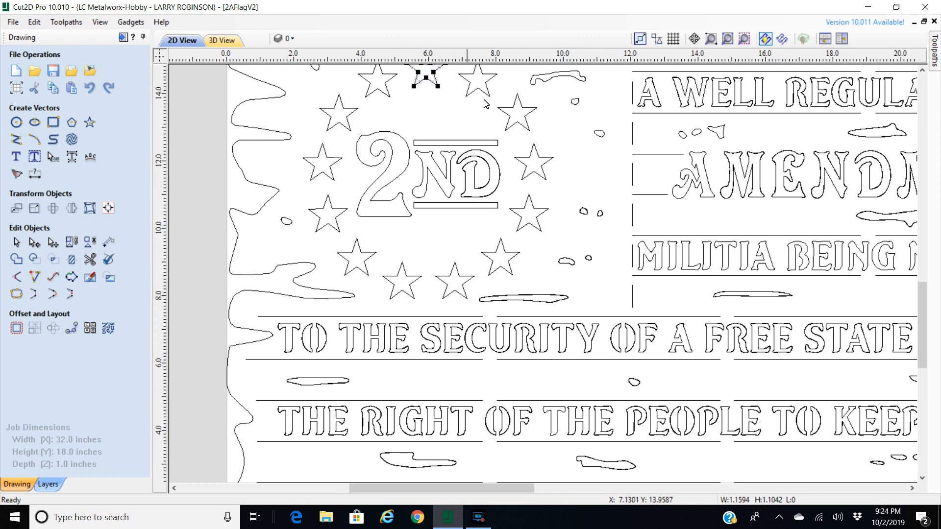
# - Inspect the nodes of the stars from the top of the ring down its right side, one star at a time
pyautogui.moveTo(922, 293); pyautogui.dragTo(922, 272)
pyautogui.scroll(4, 431, 166)
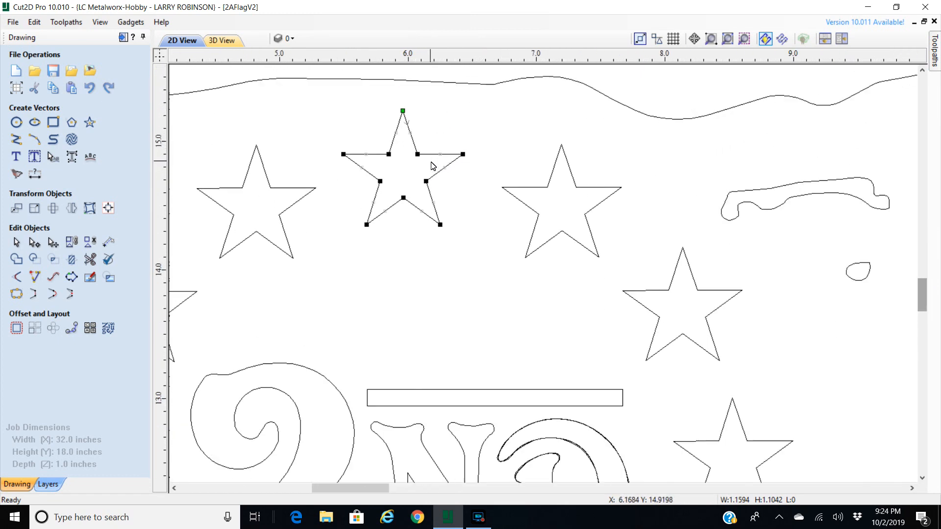
pyautogui.scroll(-1, 430, 166)
pyautogui.click(527, 169)
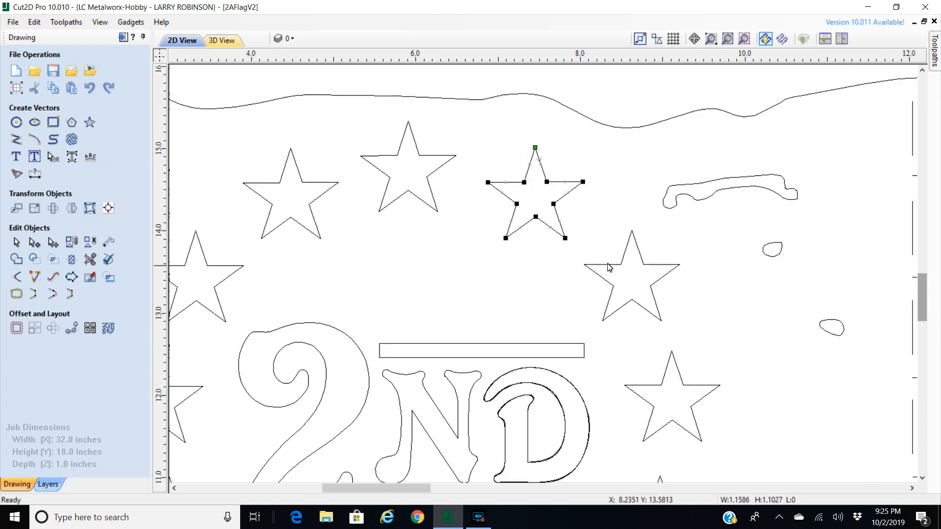
pyautogui.click(626, 252)
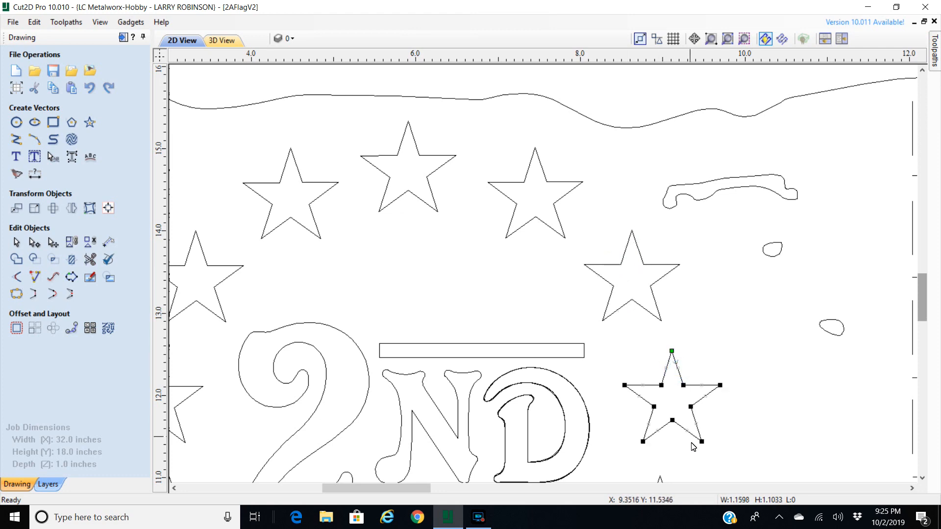
pyautogui.scroll(-5, 764, 421)
pyautogui.scroll(4, 768, 420)
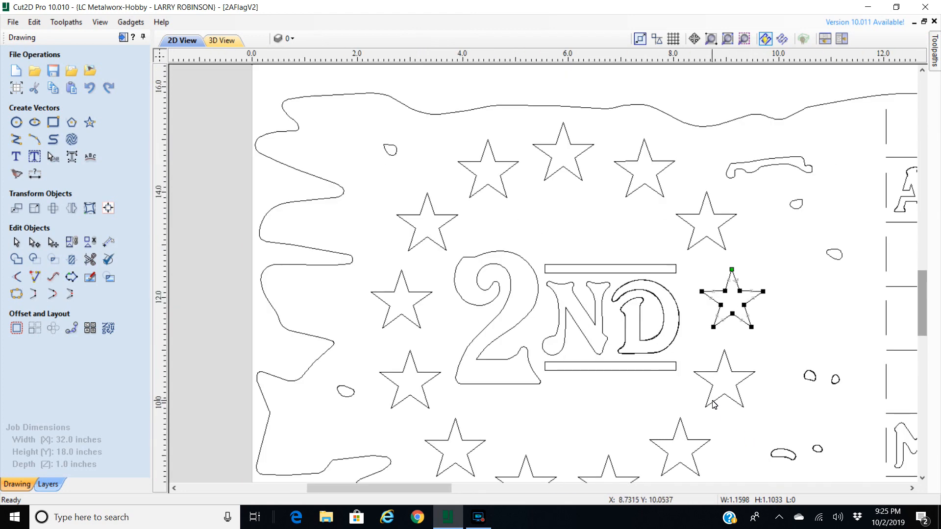
pyautogui.click(712, 403)
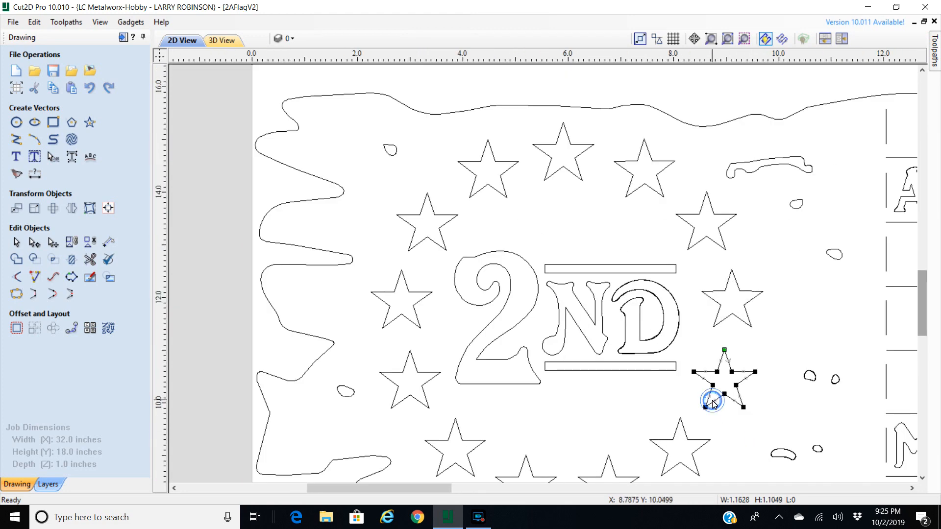
pyautogui.click(687, 469)
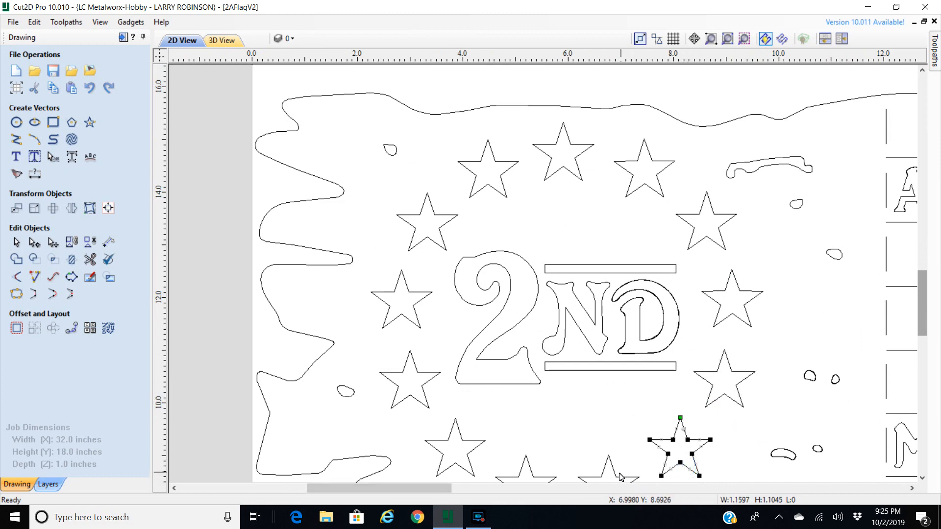
# - Check the nodes of the three stars along the bottom and lower left of the ring, and leave node editing
pyautogui.moveTo(919, 294); pyautogui.dragTo(919, 327)
pyautogui.scroll(3, 596, 290)
pyautogui.scroll(1, 597, 290)
pyautogui.click(608, 296)
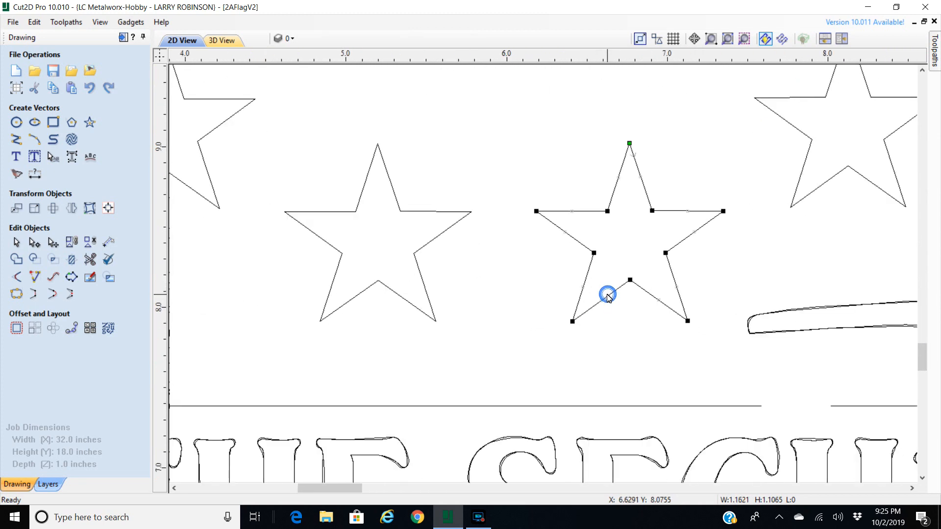
pyautogui.click(424, 247)
pyautogui.click(222, 202)
pyautogui.scroll(-5, 223, 203)
pyautogui.scroll(-2, 226, 208)
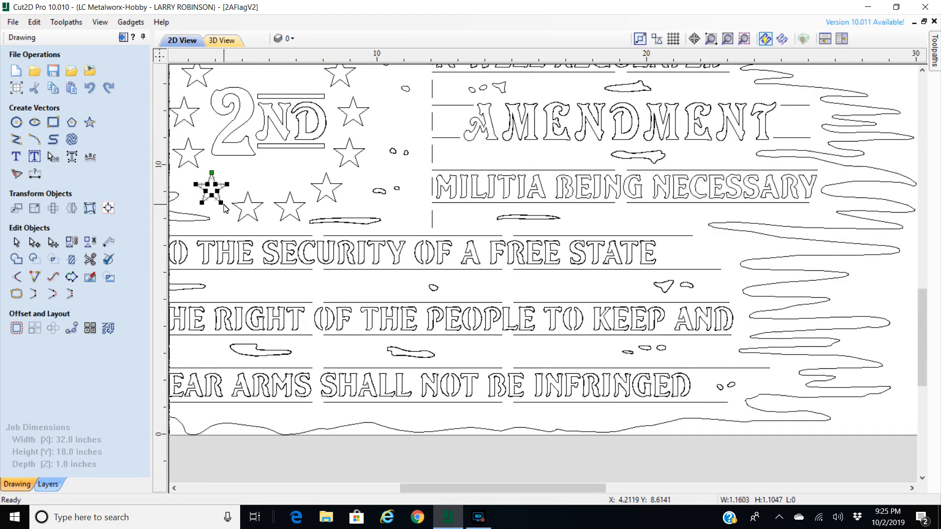
pyautogui.scroll(1, 239, 214)
pyautogui.press('n')
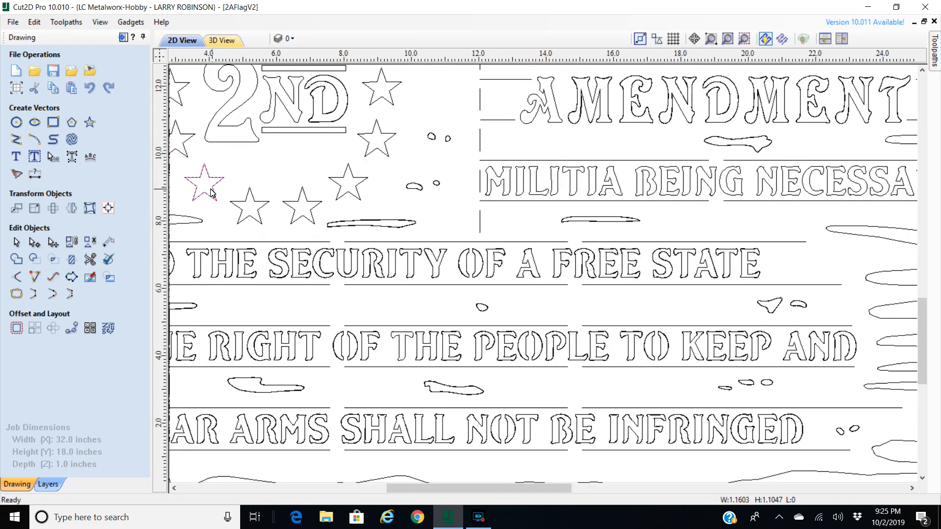
# - Select the ring's lower-left star and the bottom star beside it, comparing how straight their horizontal edges are
pyautogui.scroll(4, 209, 188)
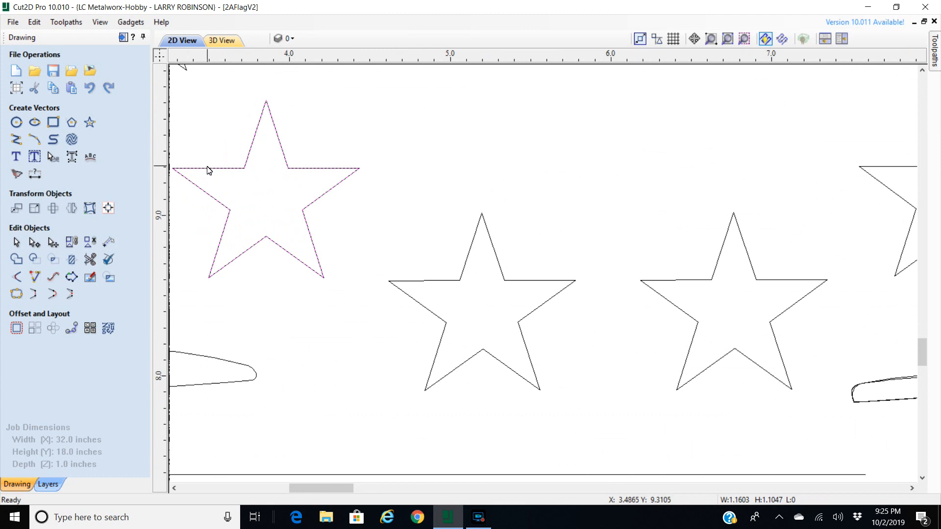
pyautogui.click(206, 166)
pyautogui.click(228, 170)
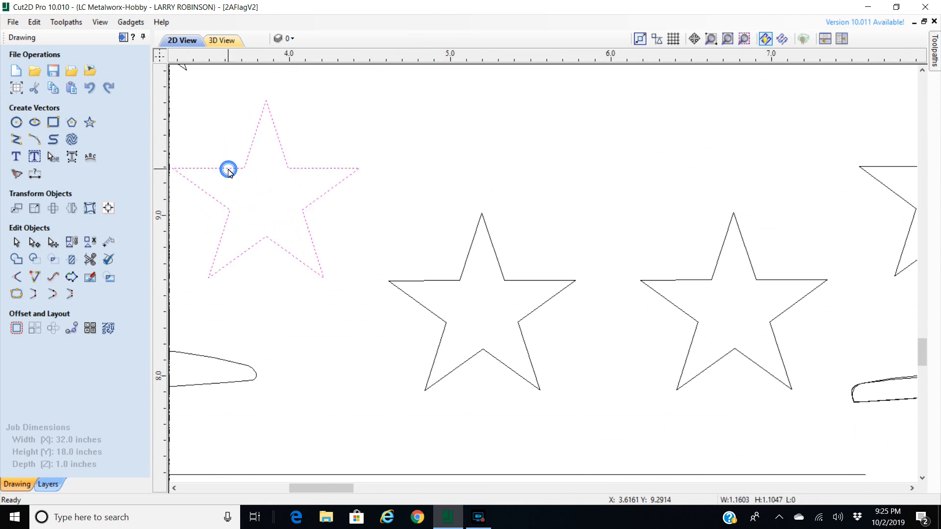
pyautogui.click(448, 280)
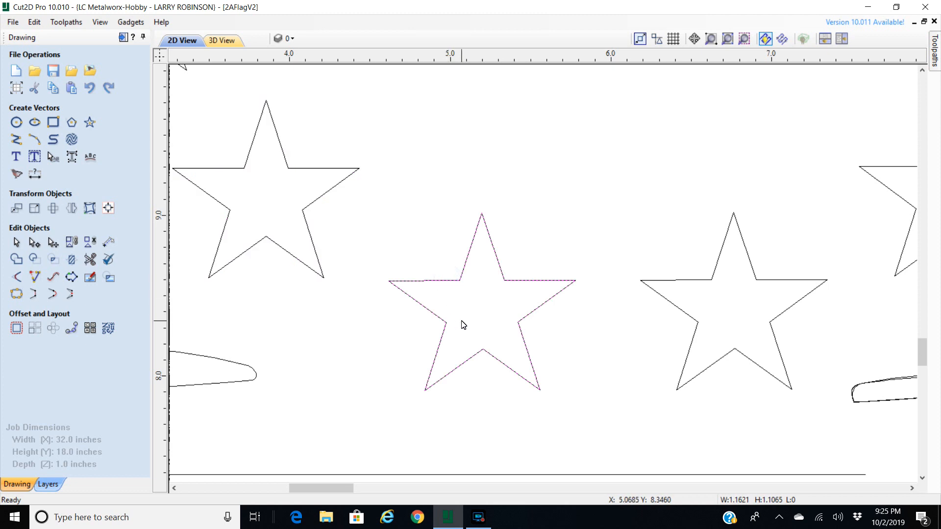
pyautogui.scroll(3, 475, 331)
pyautogui.click(475, 329)
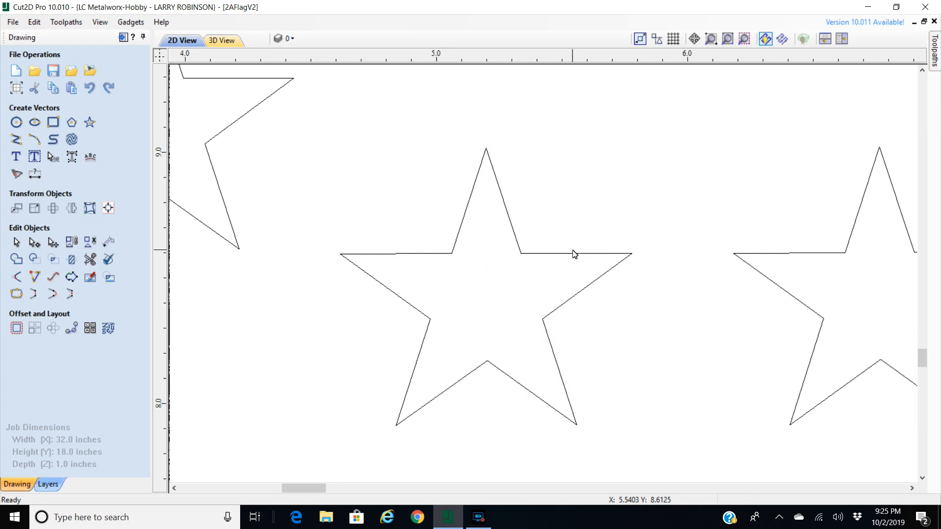
pyautogui.click(565, 254)
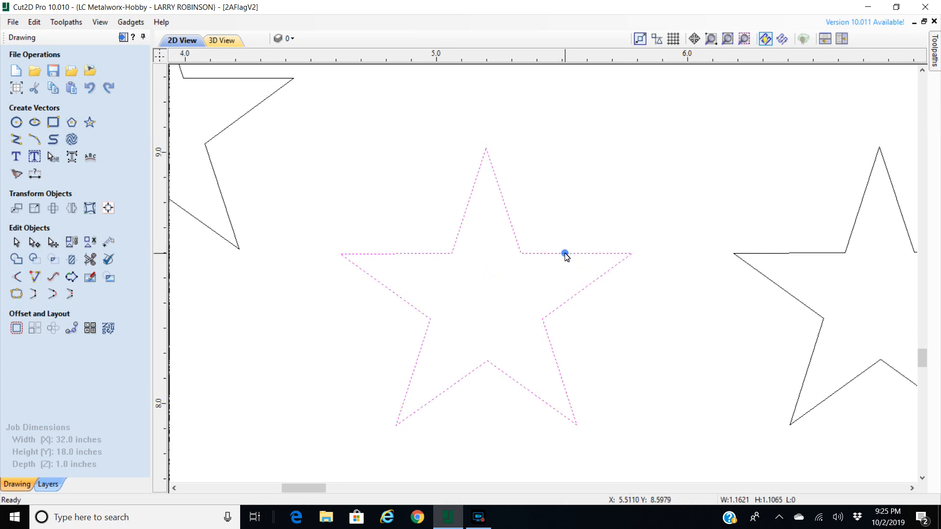
# - Remove the overlapping duplicate outlines from the ring's bottom-right star and the lower-right star above it, and select the remaining outline
pyautogui.scroll(-6, 565, 256)
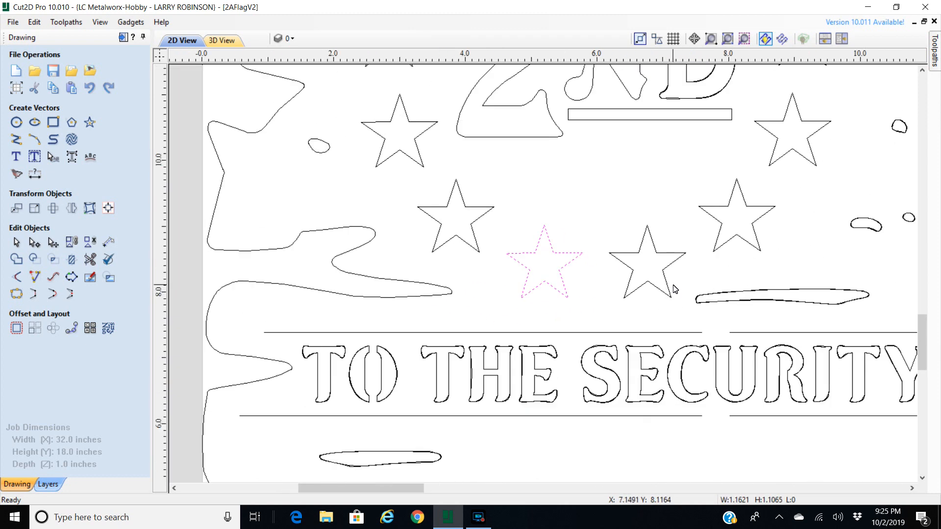
pyautogui.click(668, 288)
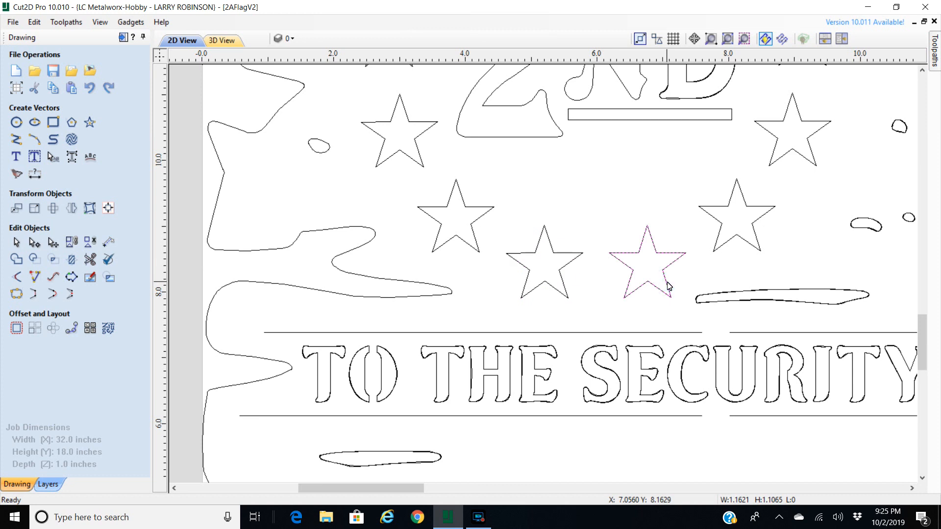
pyautogui.press('Escape')
pyautogui.click(667, 286)
pyautogui.click(748, 245)
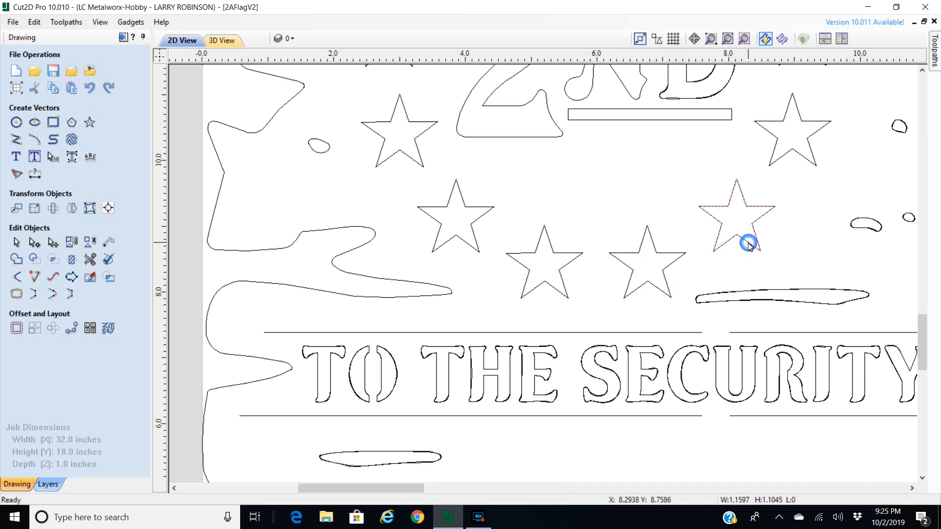
pyautogui.press('Escape')
pyautogui.click(749, 245)
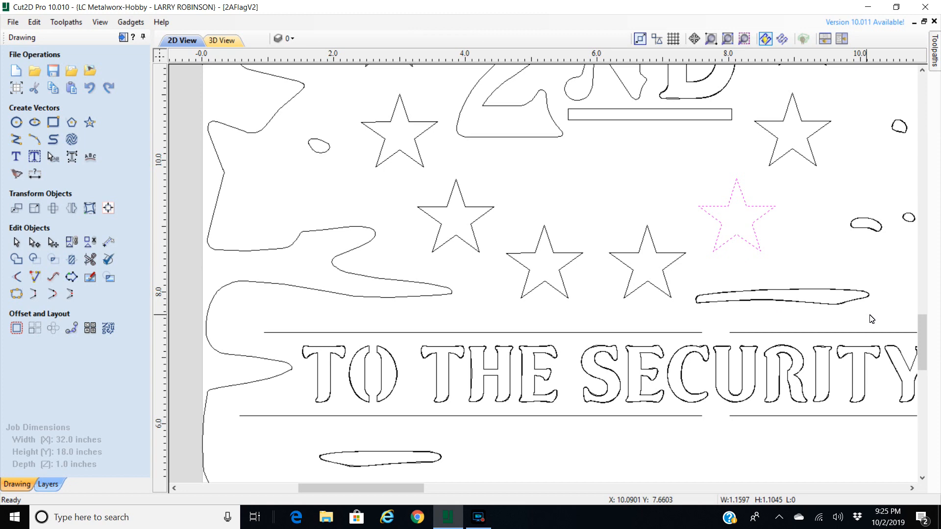
# - Select the sparse-node outline of the long sliver below the ring's lower-right star and display its nodes for comparison with its duplicate
pyautogui.scroll(3, 864, 316)
pyautogui.scroll(2, 784, 295)
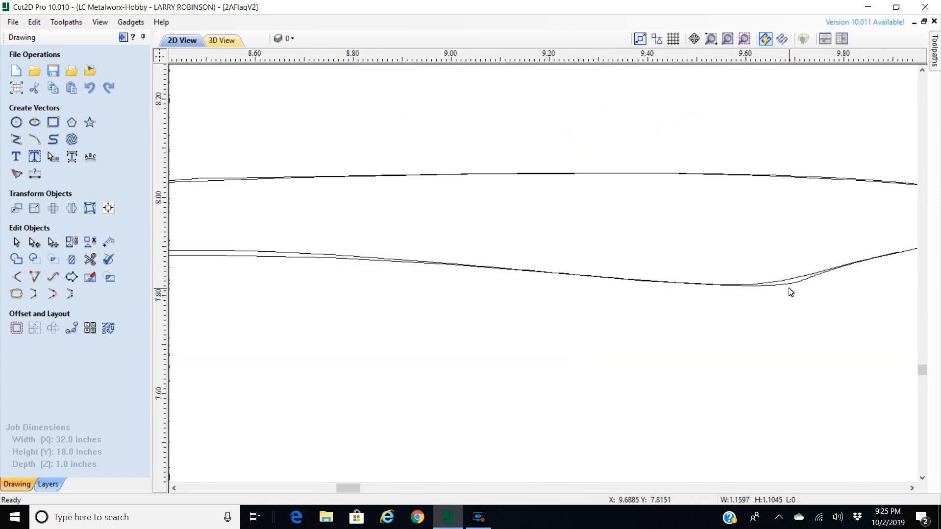
pyautogui.scroll(4, 790, 293)
pyautogui.click(784, 271)
pyautogui.scroll(-5, 785, 272)
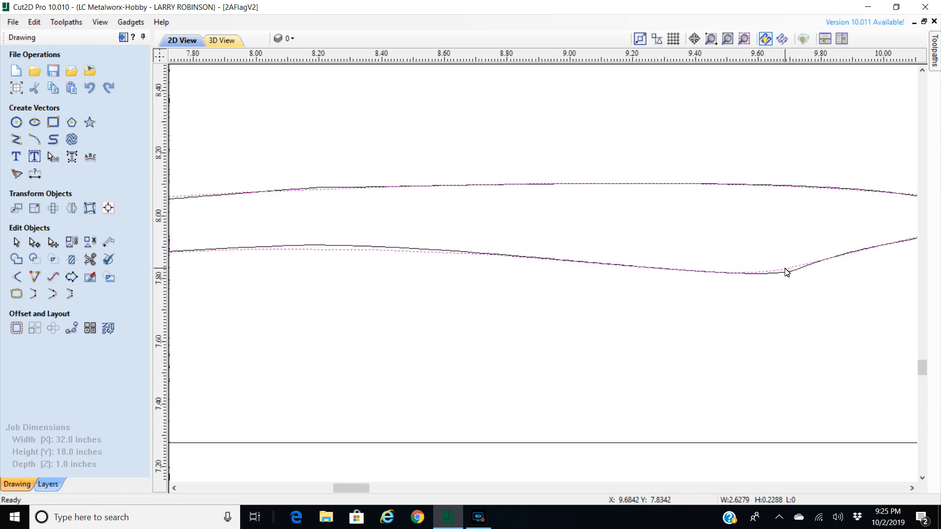
pyautogui.scroll(-3, 612, 203)
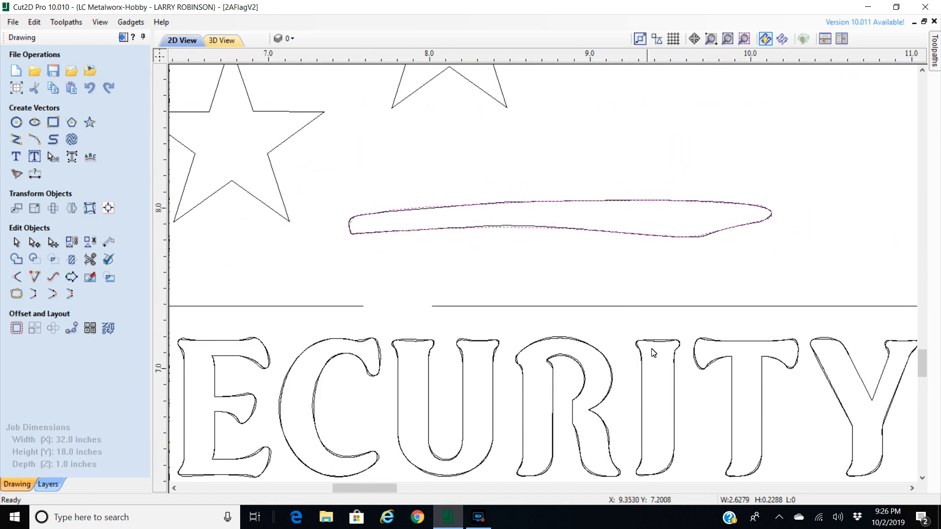
pyautogui.press('n')
pyautogui.scroll(4, 660, 204)
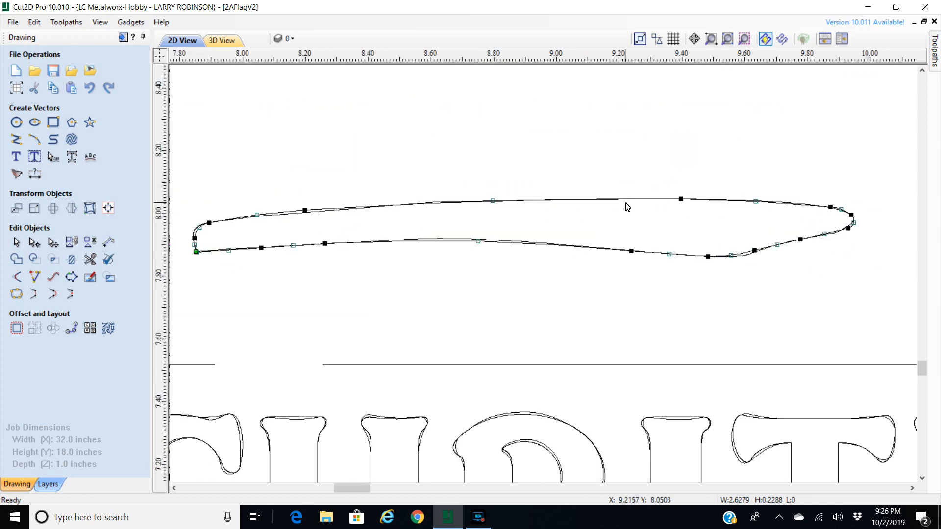
pyautogui.scroll(4, 370, 265)
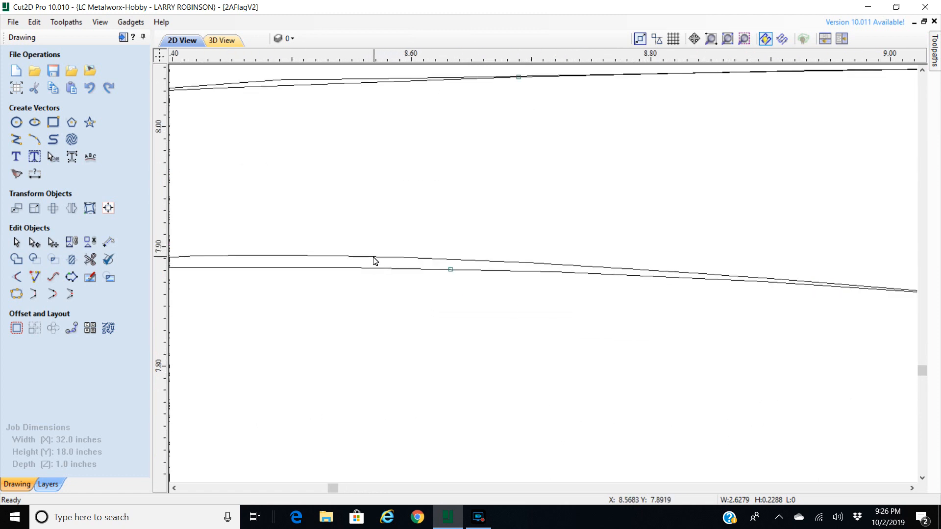
# - Delete the dense-node duplicate outline of the long sliver and display the nodes of the remaining arc-fitted outline
pyautogui.click(374, 259)
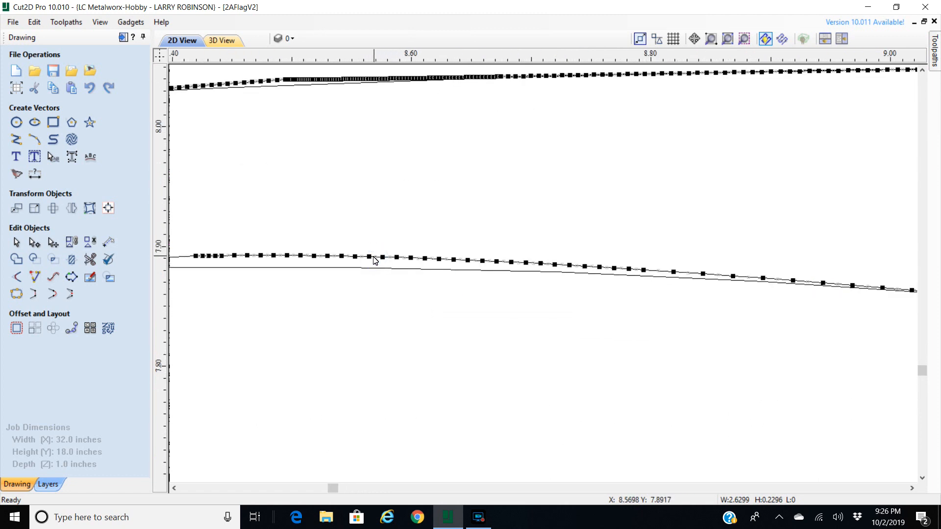
pyautogui.press('Delete')
pyautogui.click(392, 274)
pyautogui.scroll(-5, 392, 272)
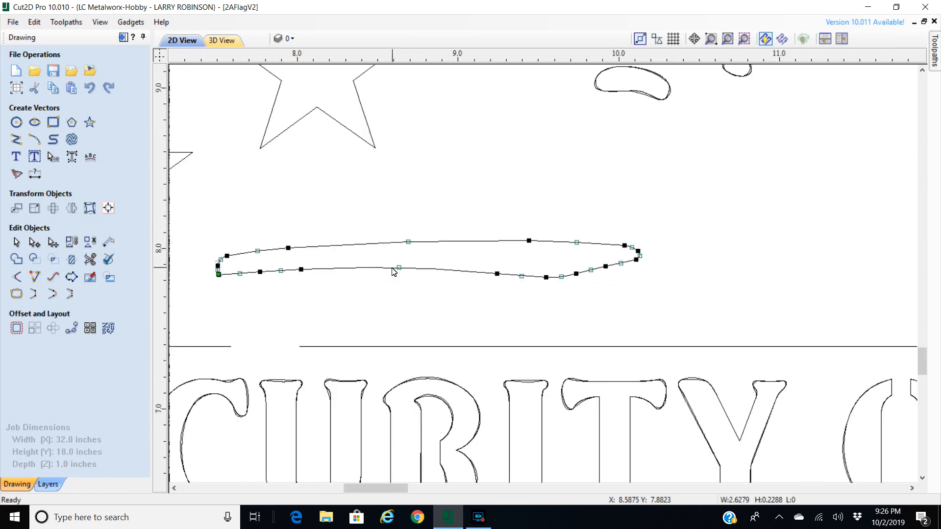
pyautogui.scroll(-3, 396, 270)
pyautogui.scroll(5, 475, 270)
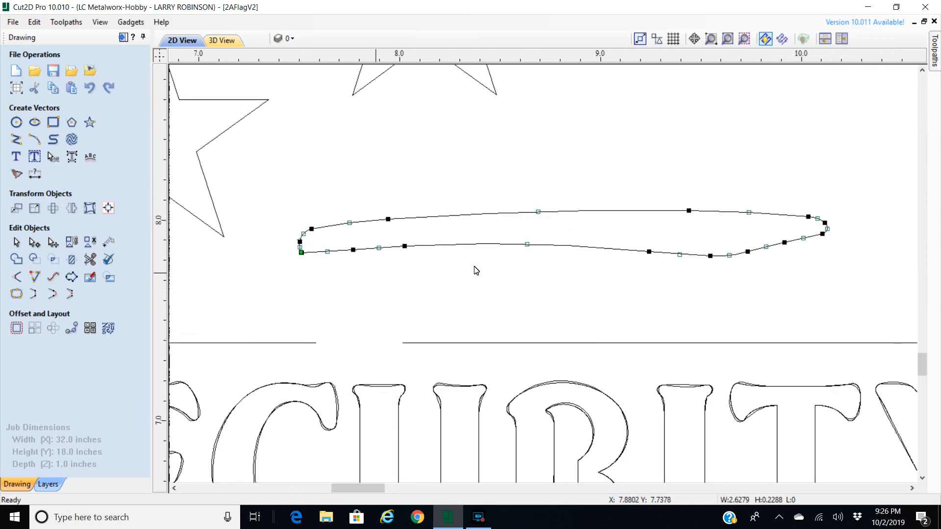
# - Delete the dense-node duplicate of the bean-shaped outline above the long sliver and show the nodes of the remaining one
pyautogui.scroll(-5, 583, 245)
pyautogui.scroll(5, 654, 202)
pyautogui.scroll(4, 637, 202)
pyautogui.click(617, 188)
pyautogui.click(631, 177)
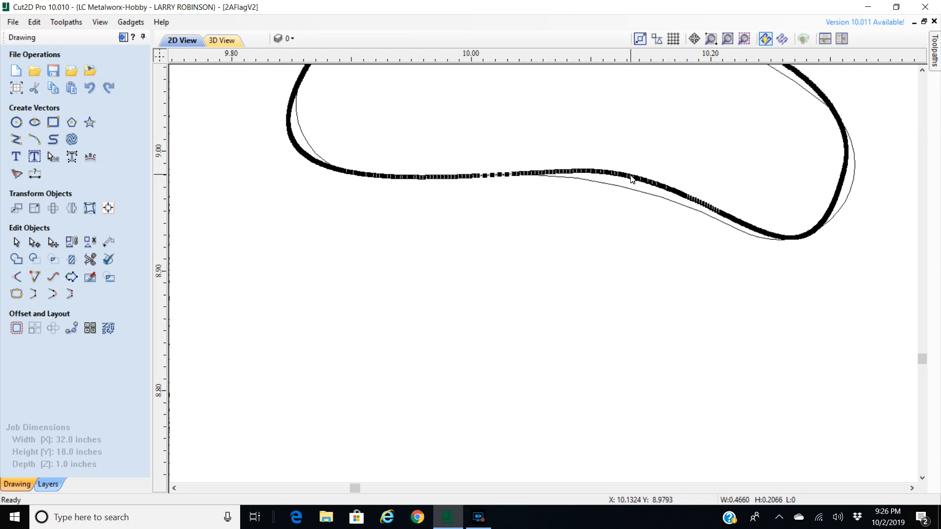
pyautogui.click(922, 70)
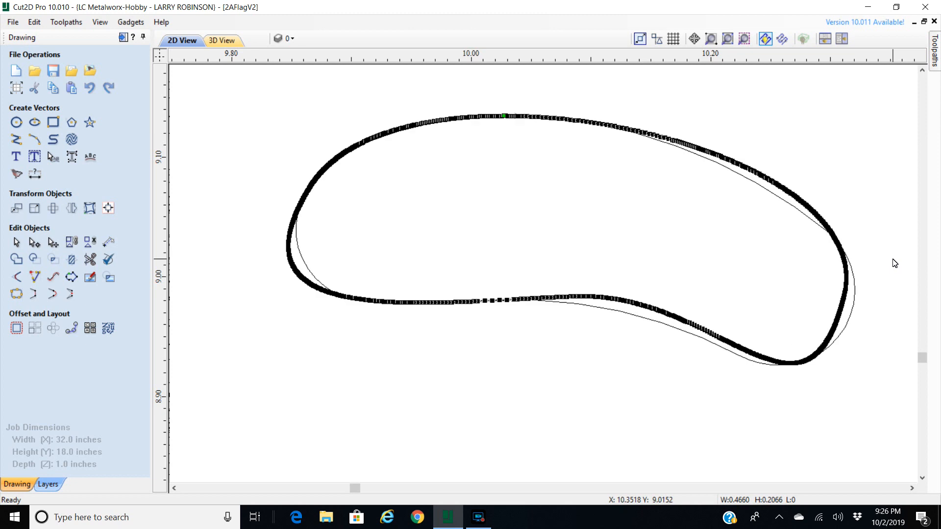
pyautogui.press('Delete')
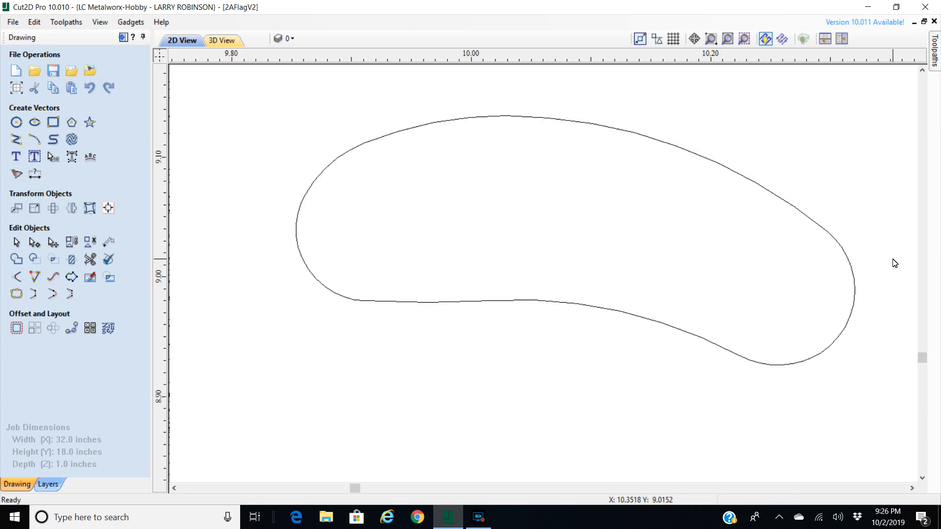
pyautogui.click(813, 223)
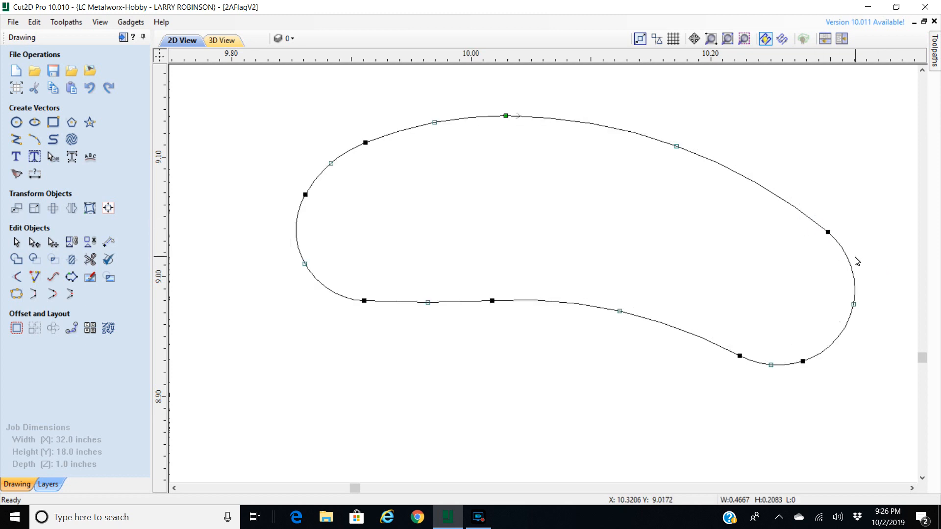
# - Delete the dense-node duplicate of the small oval beside the bean shape and show the remaining oval's nodes
pyautogui.scroll(-10, 856, 260)
pyautogui.scroll(10, 851, 249)
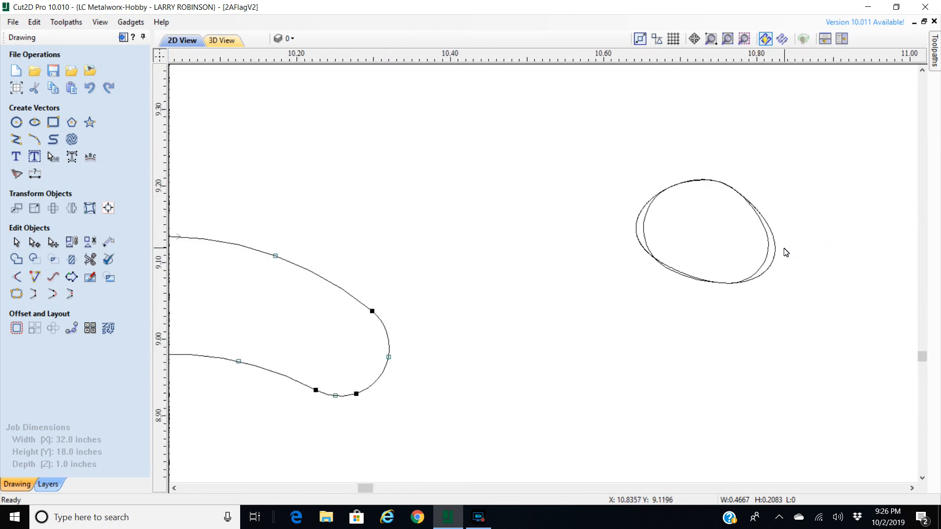
pyautogui.click(775, 251)
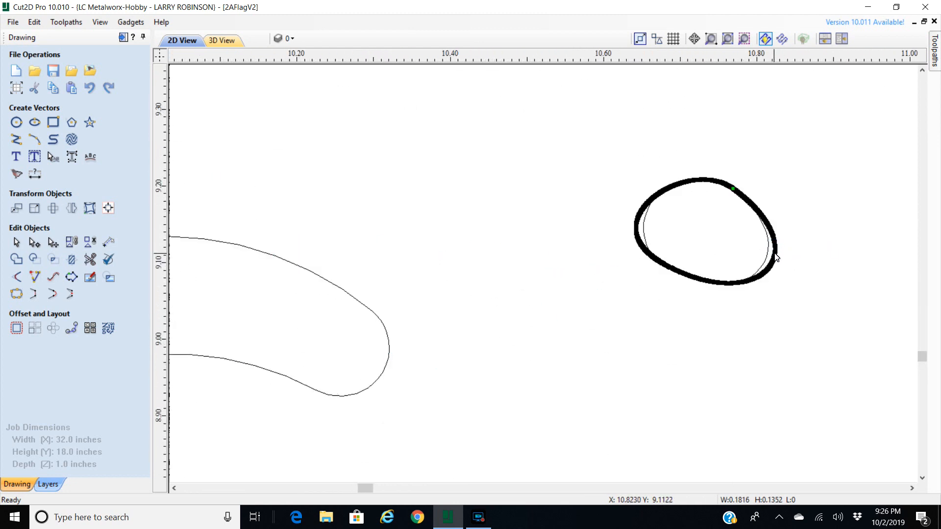
pyautogui.click(776, 257)
pyautogui.click(766, 247)
pyautogui.scroll(-5, 769, 243)
pyautogui.scroll(5, 768, 239)
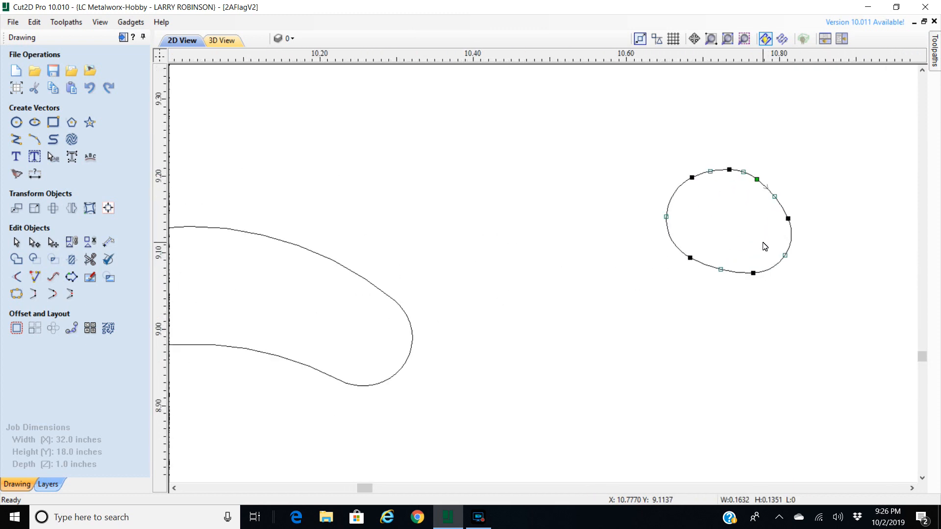
# - Delete the dense-node duplicate of the larger blob in the pair right of the star ring, check the remaining outline's nodes, and deselect it
pyautogui.scroll(-6, 764, 247)
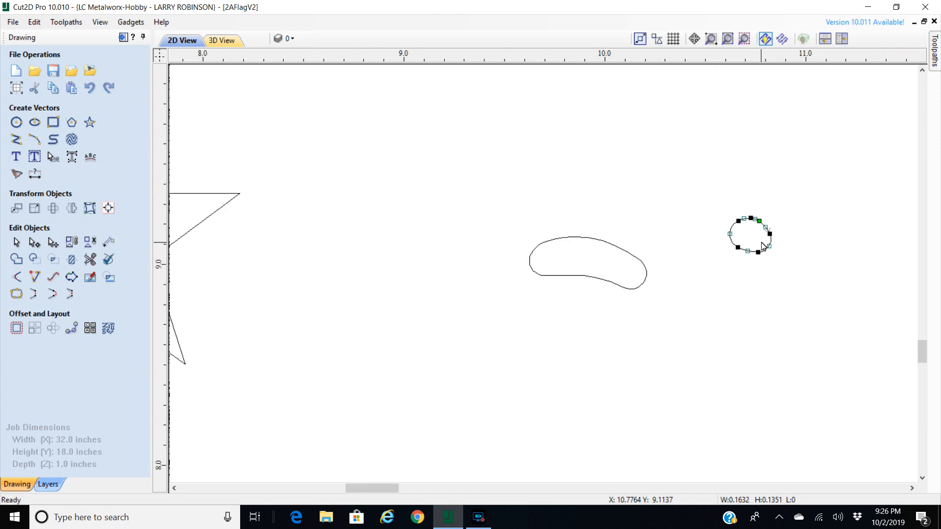
pyautogui.scroll(-3, 763, 247)
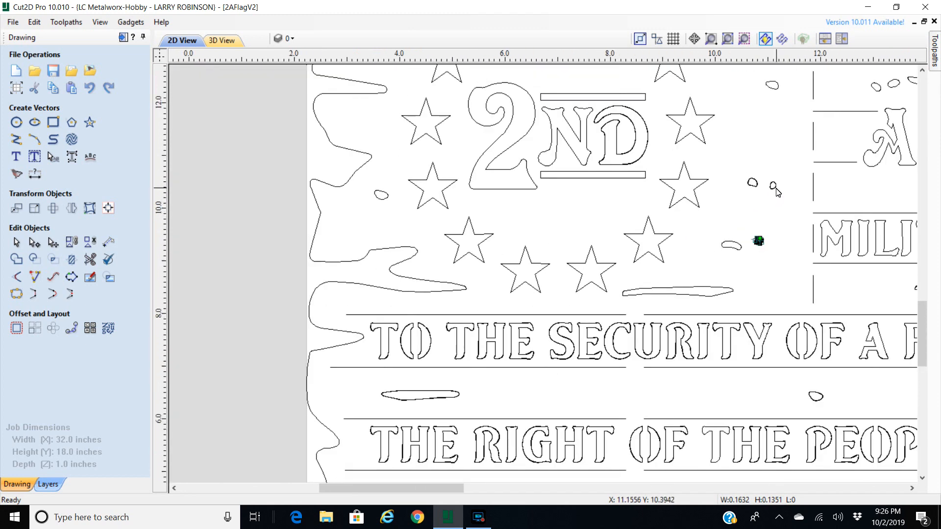
pyautogui.scroll(8, 772, 185)
pyautogui.scroll(4, 711, 178)
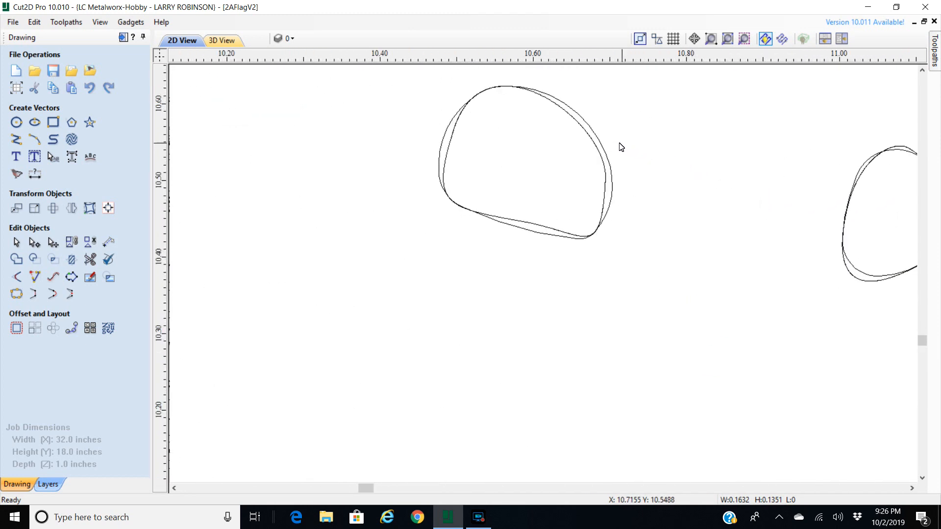
pyautogui.click(600, 142)
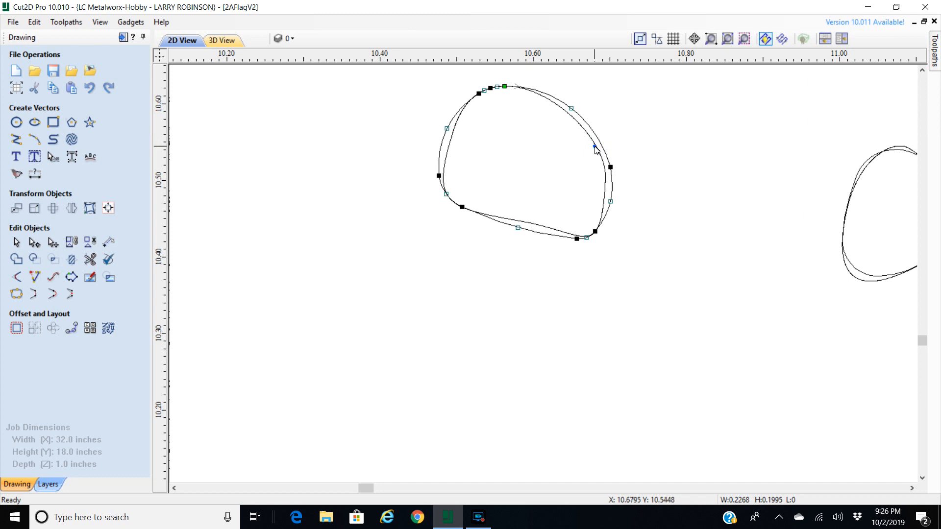
pyautogui.click(595, 147)
pyautogui.press('Delete')
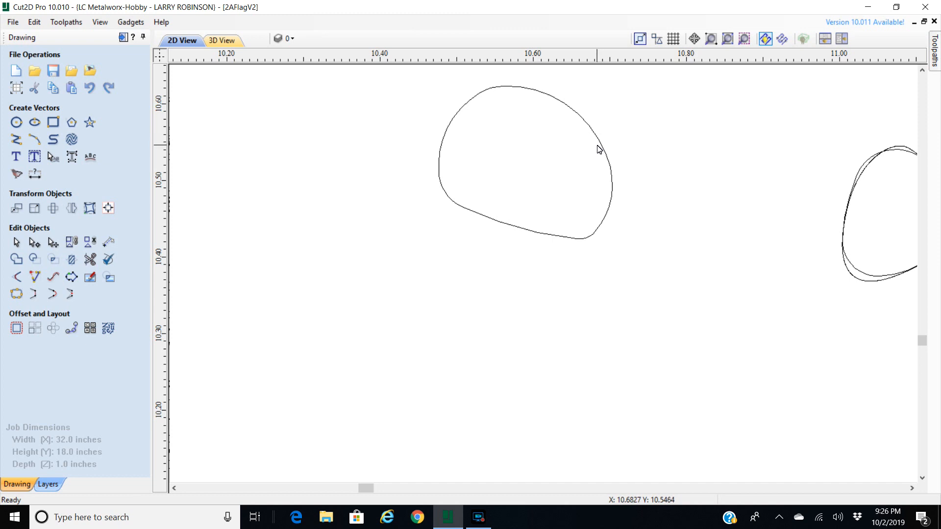
pyautogui.click(596, 140)
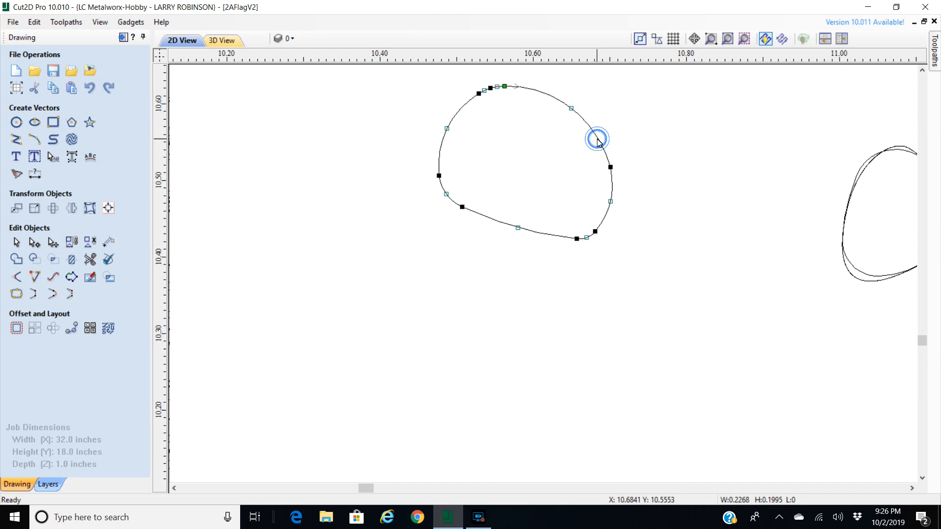
pyautogui.click(631, 137)
# - Delete the dense-node duplicate of the smaller blob in the same pair, check the remaining outline's nodes, and deselect it
pyautogui.scroll(-2, 655, 137)
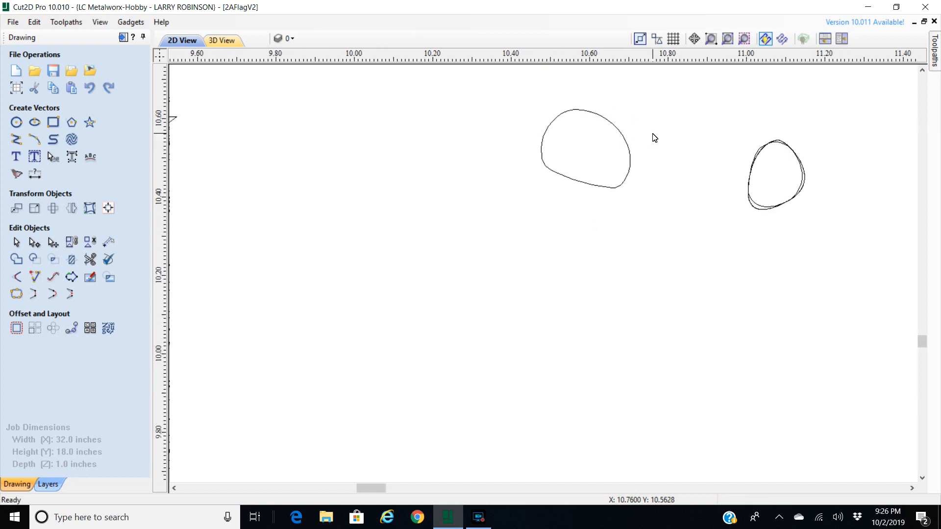
pyautogui.scroll(4, 828, 149)
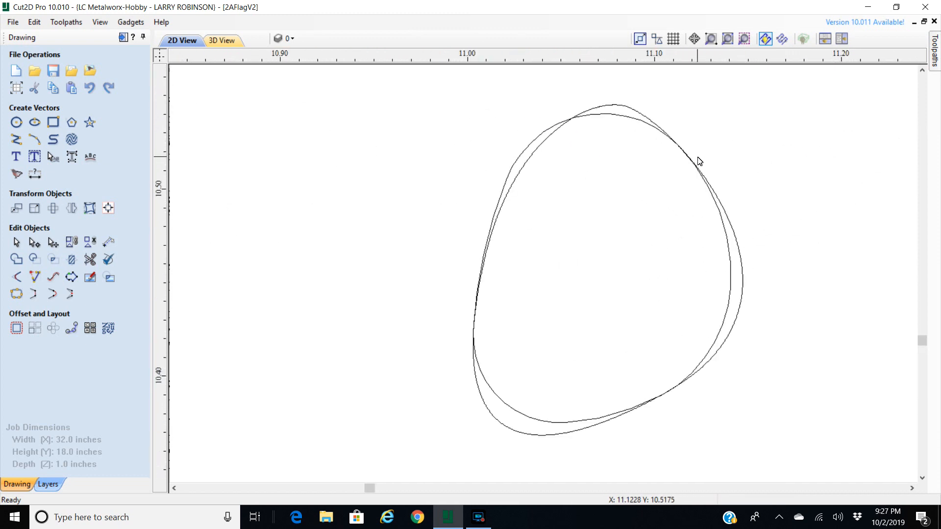
pyautogui.click(644, 119)
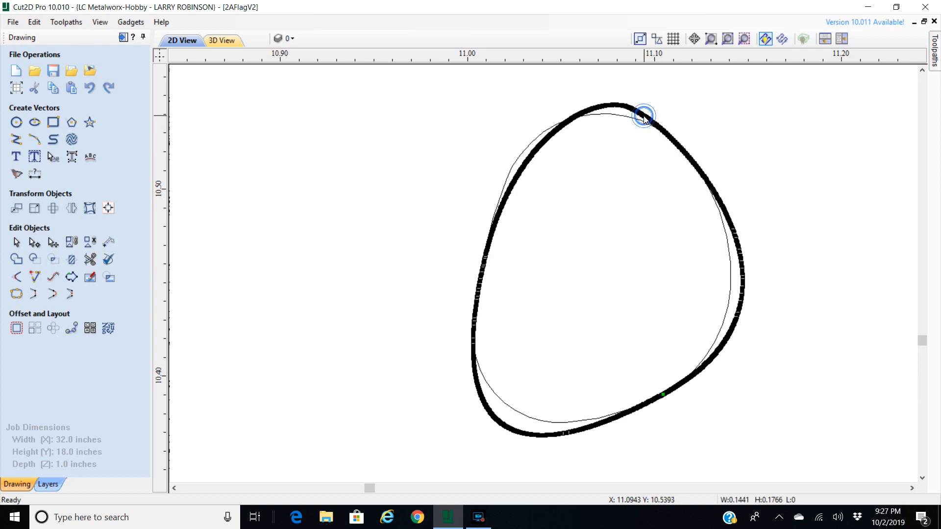
pyautogui.press('Delete')
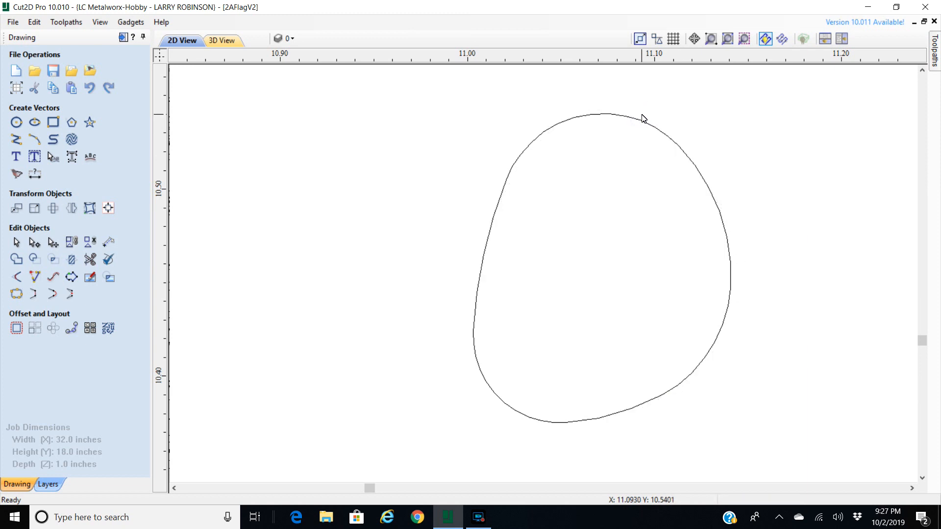
pyautogui.click(639, 118)
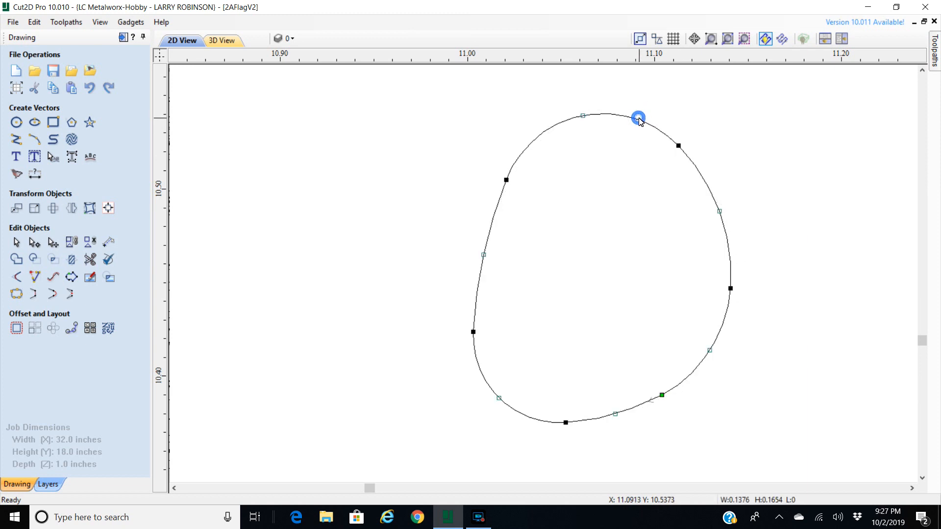
pyautogui.click(667, 102)
# - Bring the whole 2nd Amendment flag design back into view
pyautogui.scroll(-8, 725, 149)
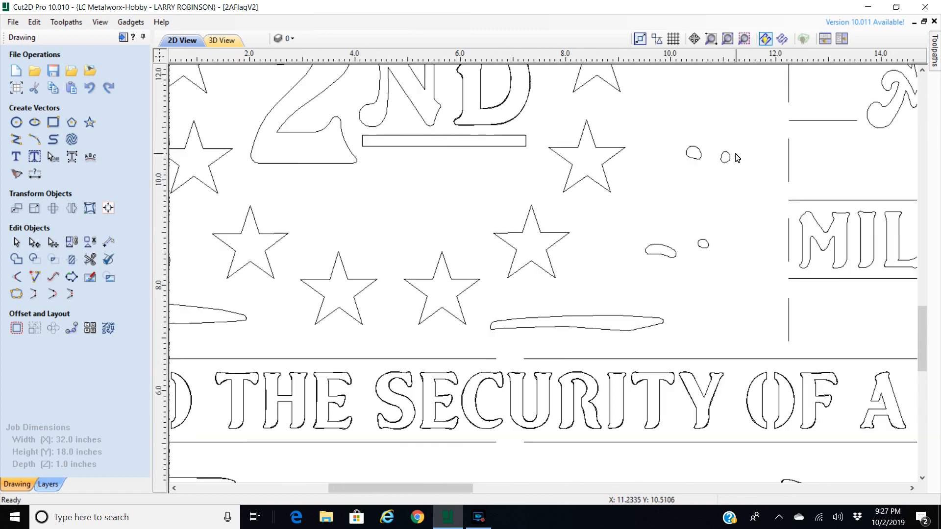
pyautogui.scroll(-3, 737, 158)
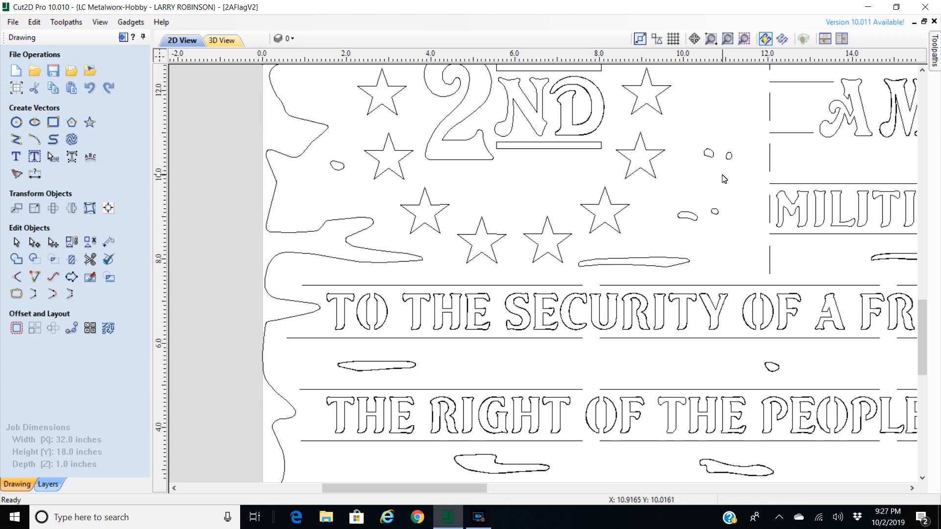
pyautogui.scroll(-6, 724, 179)
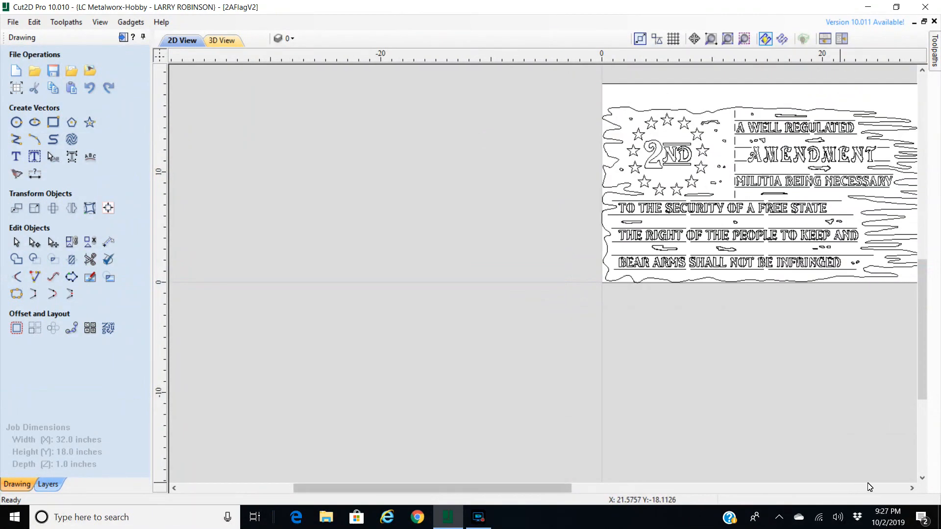
pyautogui.click(911, 488)
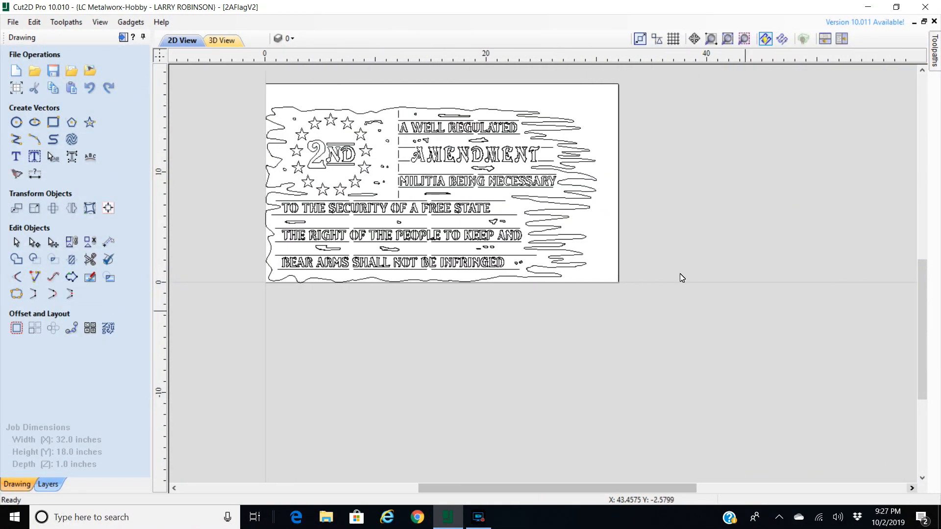
pyautogui.scroll(2, 282, 103)
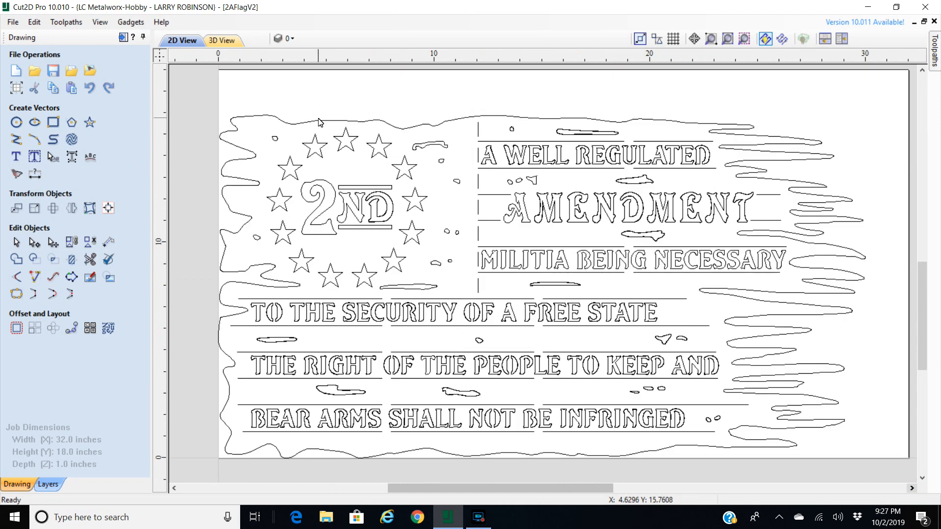
# - Inspect the nodes along the flag's ragged outer border up close, then turn node display off for that outline
pyautogui.click(319, 121)
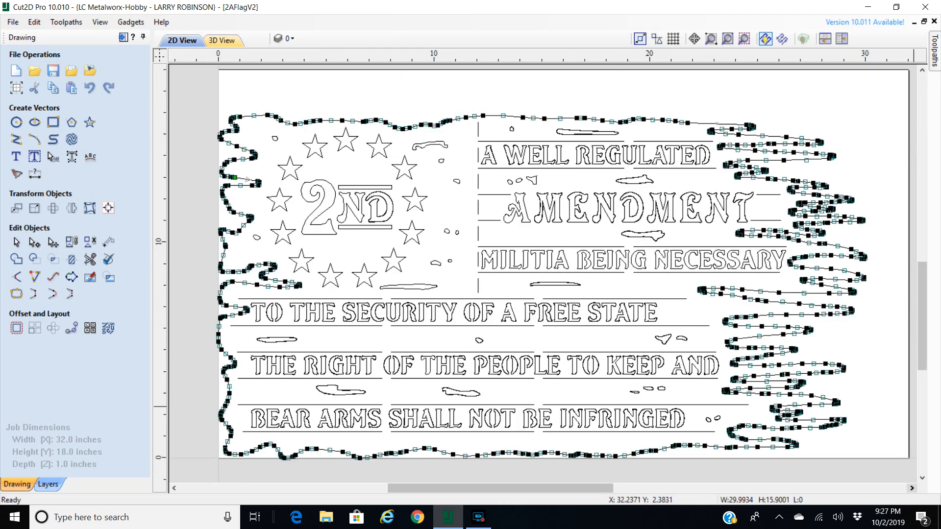
pyautogui.scroll(6, 730, 448)
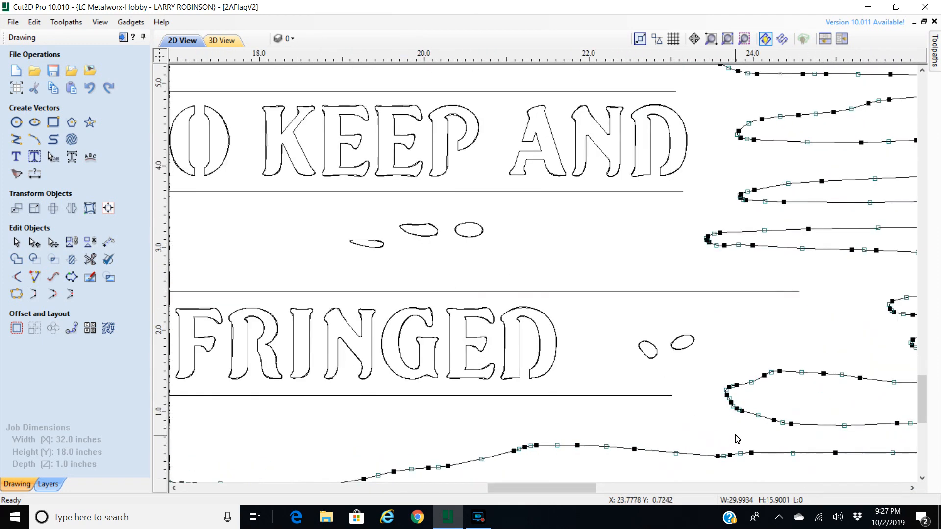
pyautogui.scroll(4, 754, 298)
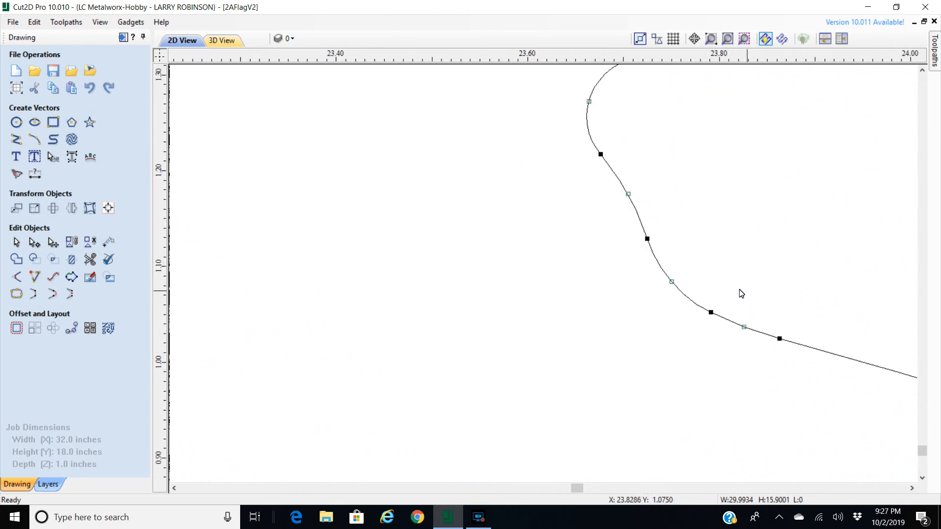
pyautogui.scroll(-3, 657, 274)
pyautogui.press('n')
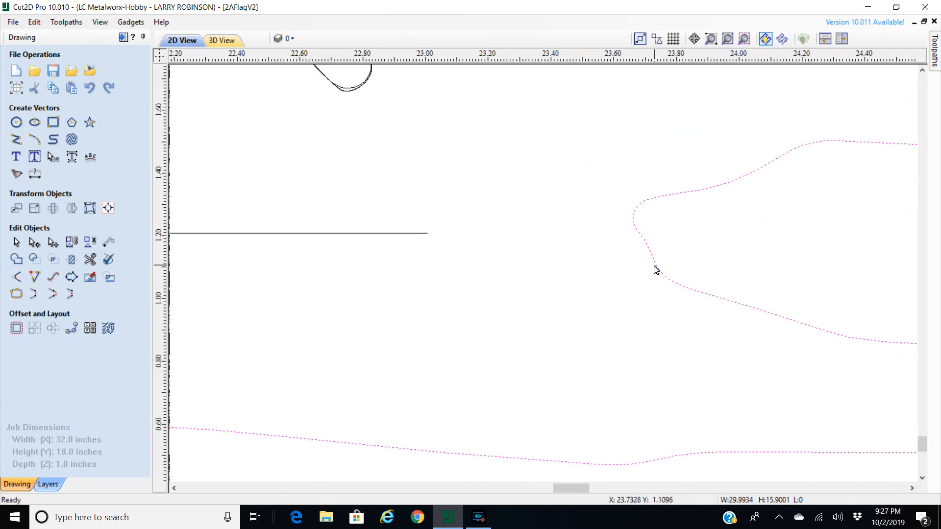
pyautogui.scroll(-8, 647, 308)
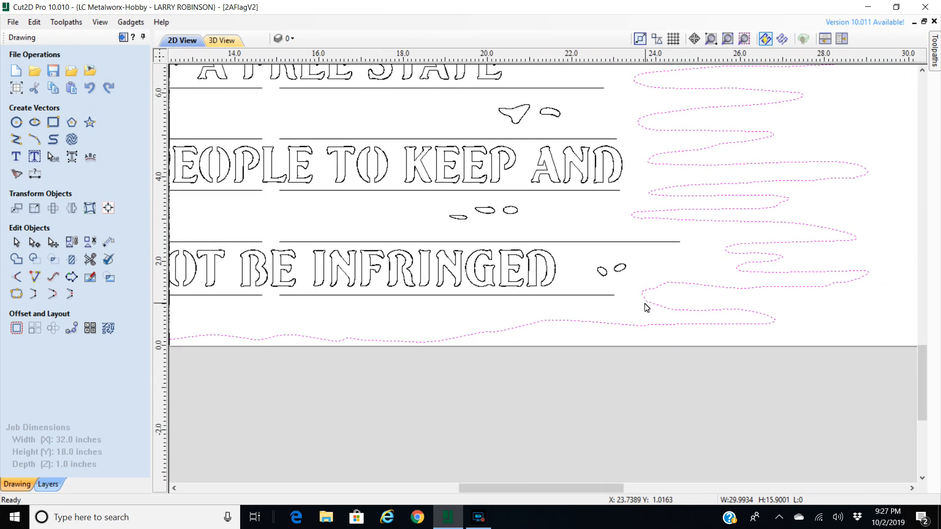
pyautogui.scroll(-5, 771, 139)
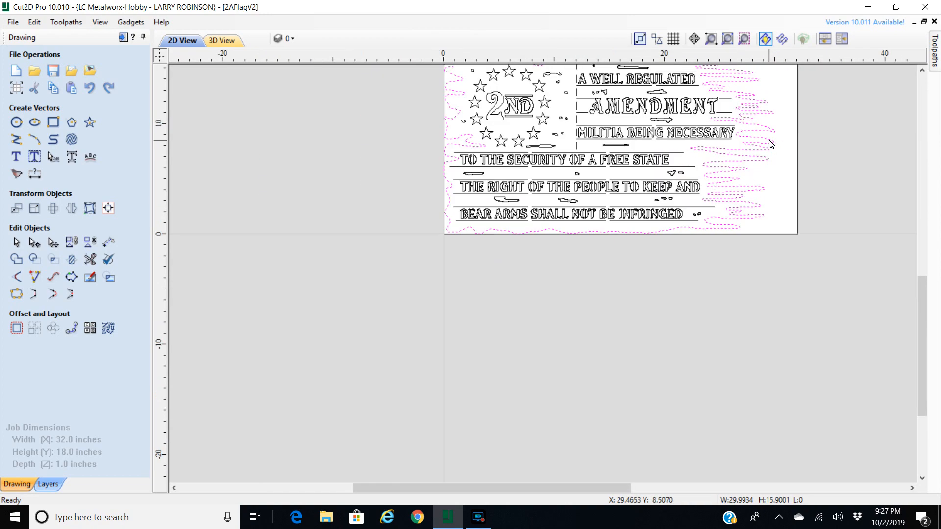
# - Delete the dense-node duplicate of the long sliver above "A WELL REGULATED" and check the remaining outline's nodes
pyautogui.scroll(3, 576, 109)
pyautogui.scroll(2, 576, 110)
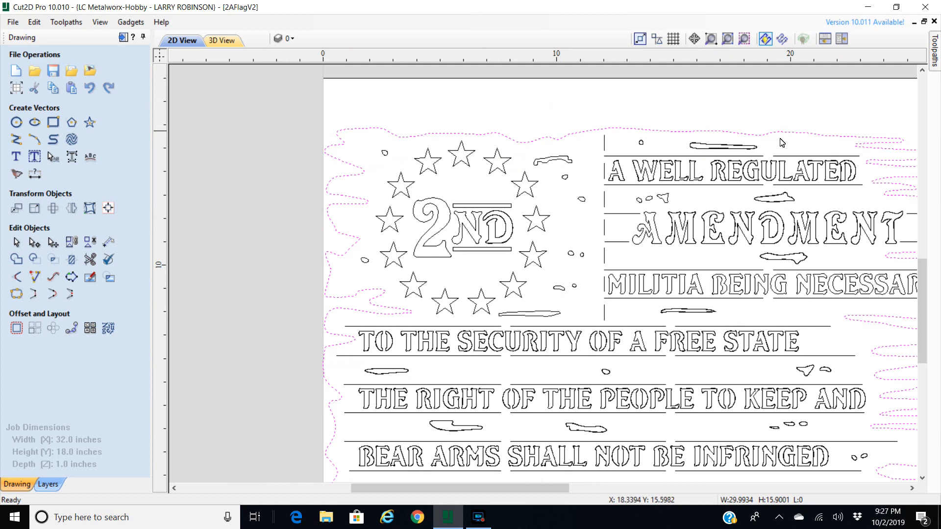
pyautogui.scroll(5, 741, 162)
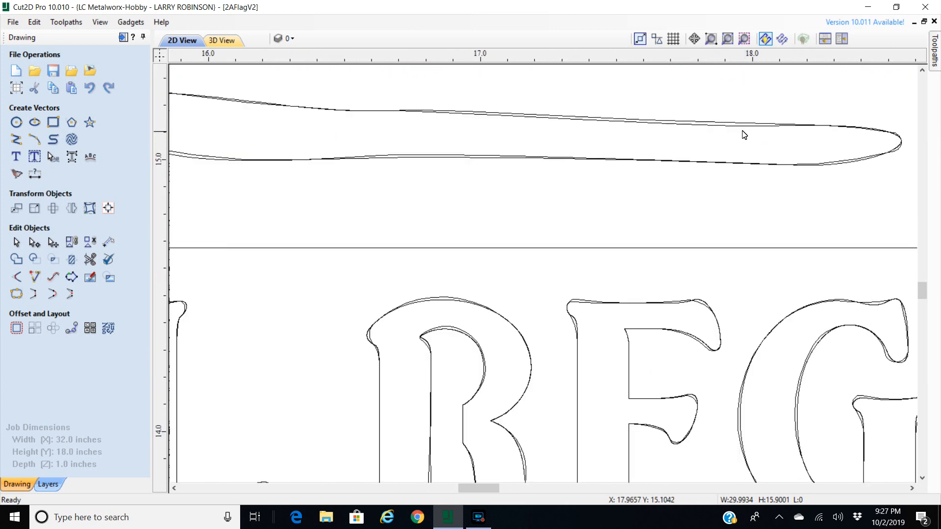
pyautogui.click(726, 130)
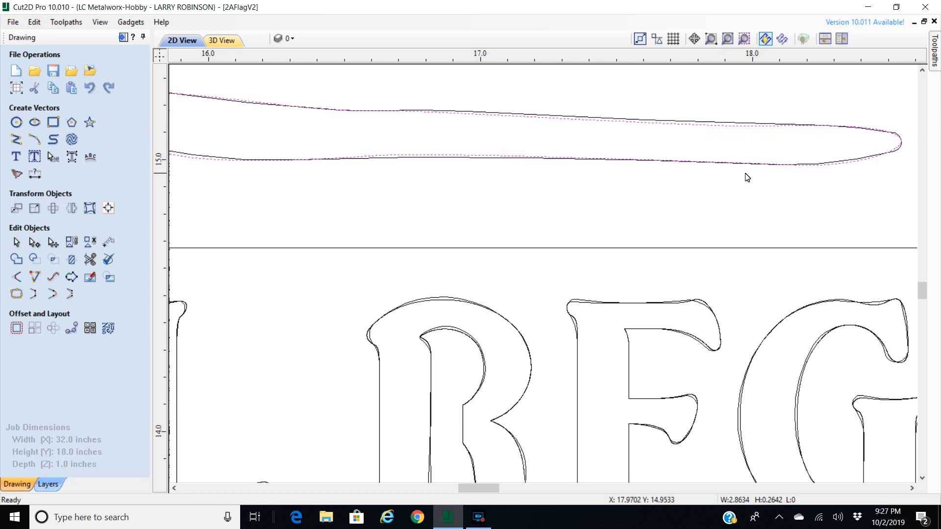
pyautogui.press('n')
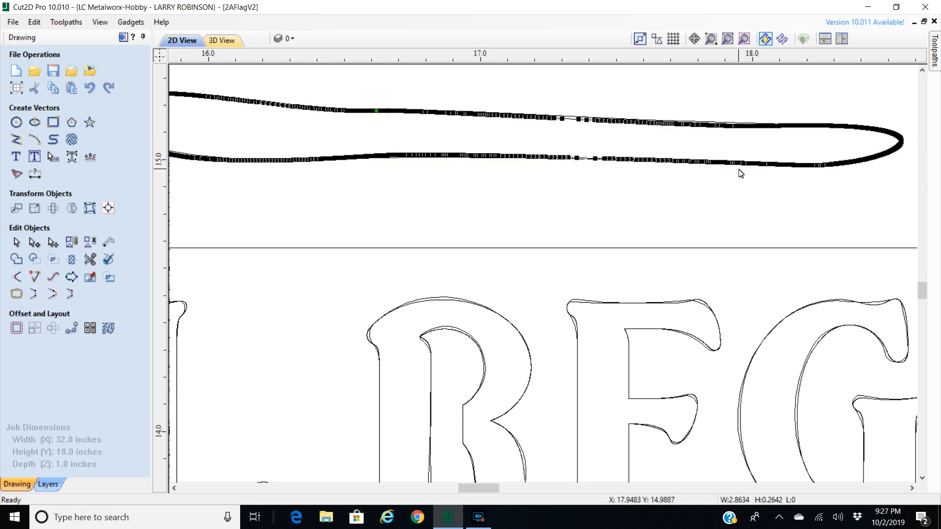
pyautogui.press('Delete')
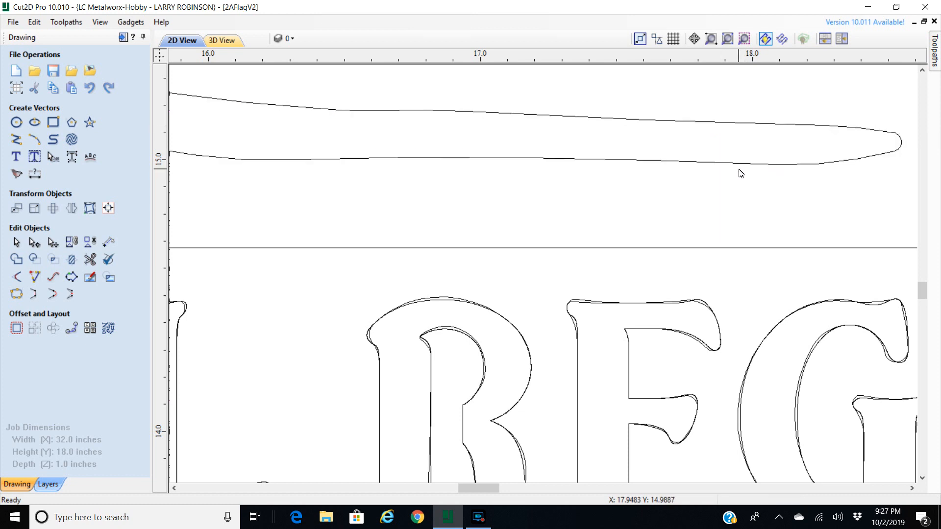
pyautogui.click(769, 125)
pyautogui.scroll(-4, 760, 147)
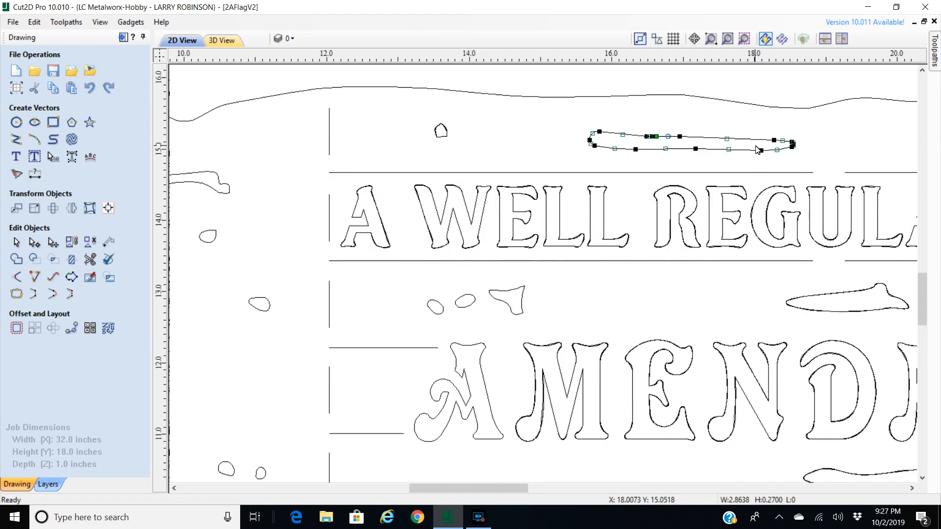
pyautogui.scroll(-2, 757, 149)
# - Delete the dense-node duplicate of the right-hand curve on the small arch shape above "A WELL"
pyautogui.scroll(5, 599, 144)
pyautogui.scroll(4, 595, 147)
pyautogui.click(566, 138)
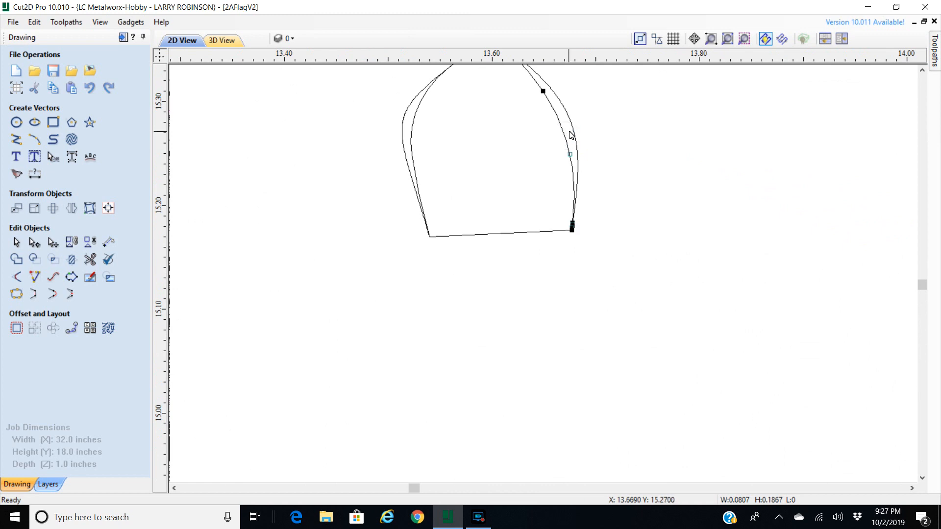
pyautogui.click(575, 130)
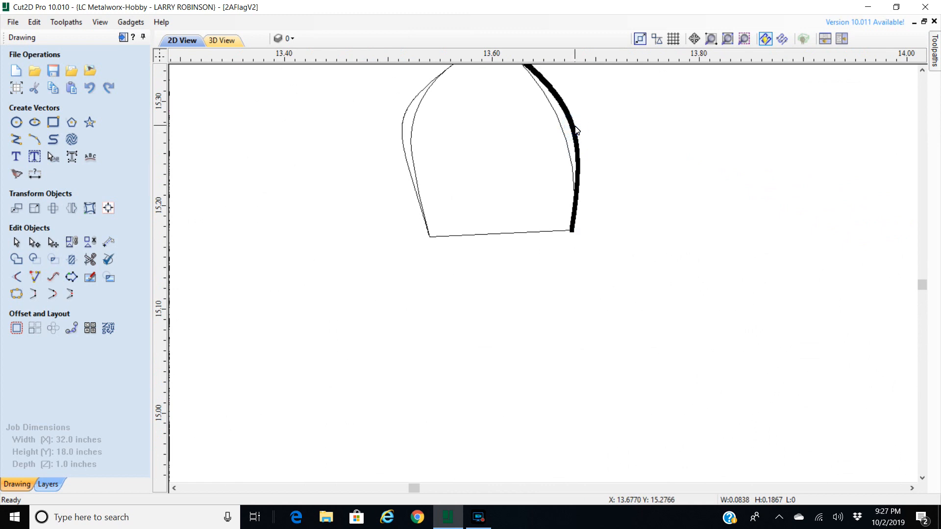
pyautogui.press('Delete')
# - Delete the dense-node duplicate of the small arch's left-hand curve and check the nodes of both remaining curves
pyautogui.scroll(1, 487, 114)
pyautogui.scroll(-3, 472, 111)
pyautogui.scroll(3, 444, 93)
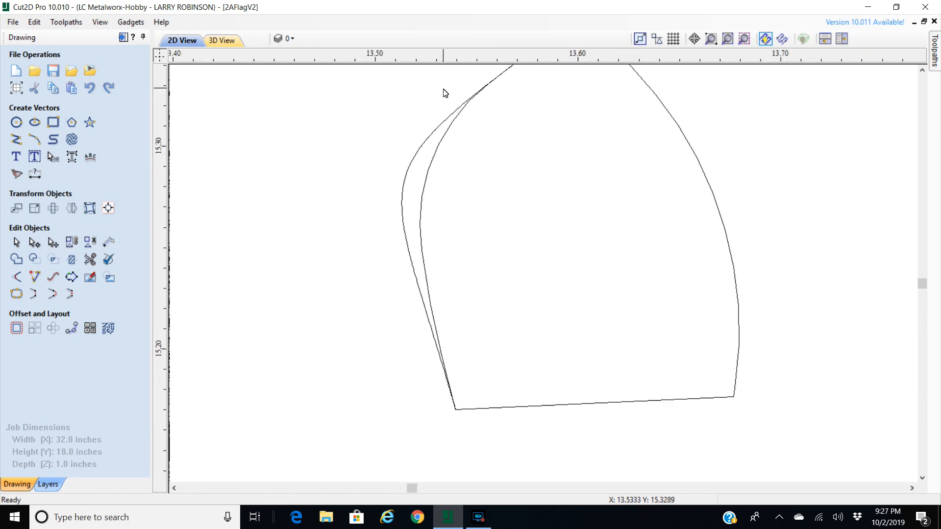
pyautogui.click(440, 129)
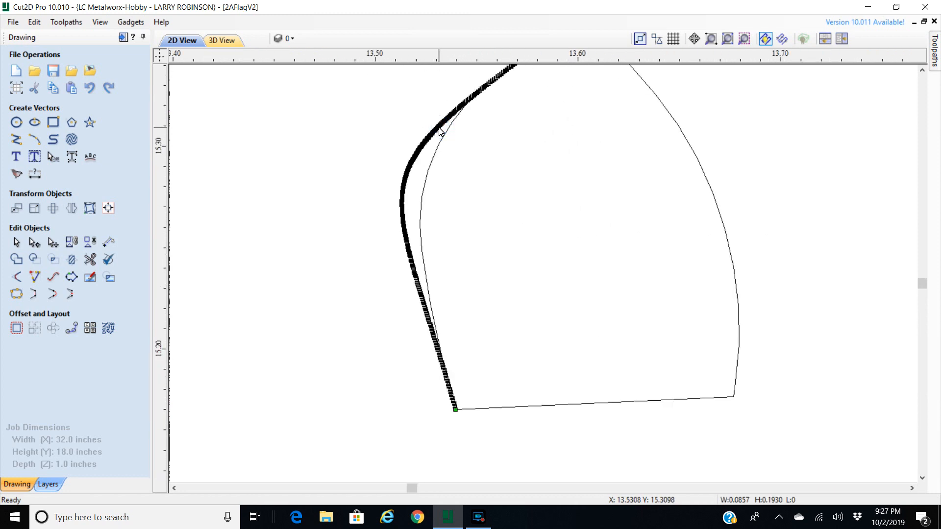
pyautogui.press('Delete')
pyautogui.scroll(1, 470, 134)
pyautogui.scroll(-3, 469, 133)
pyautogui.click(464, 124)
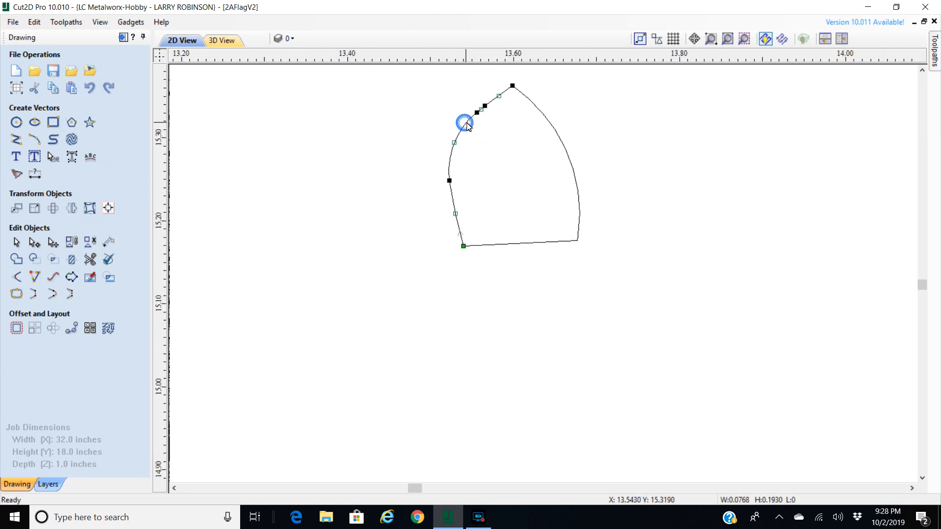
pyautogui.click(542, 113)
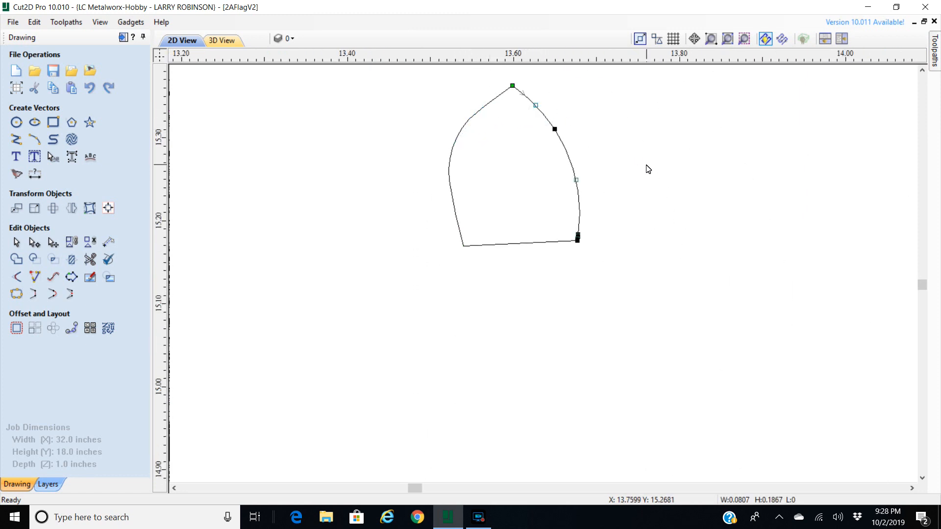
pyautogui.press('n')
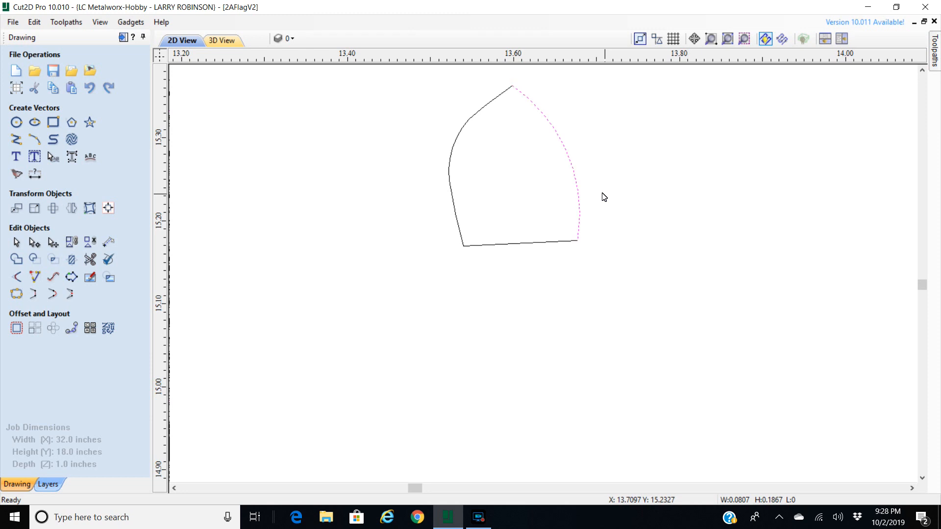
# - Select the small arch's base and left-hand curve individually to check whether they are separate vectors
pyautogui.click(544, 242)
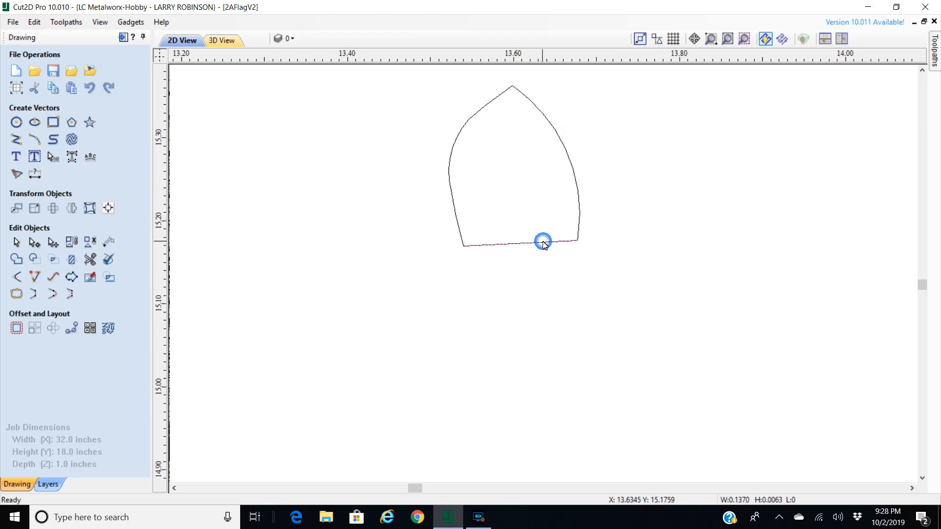
pyautogui.click(545, 265)
pyautogui.click(507, 243)
pyautogui.click(457, 217)
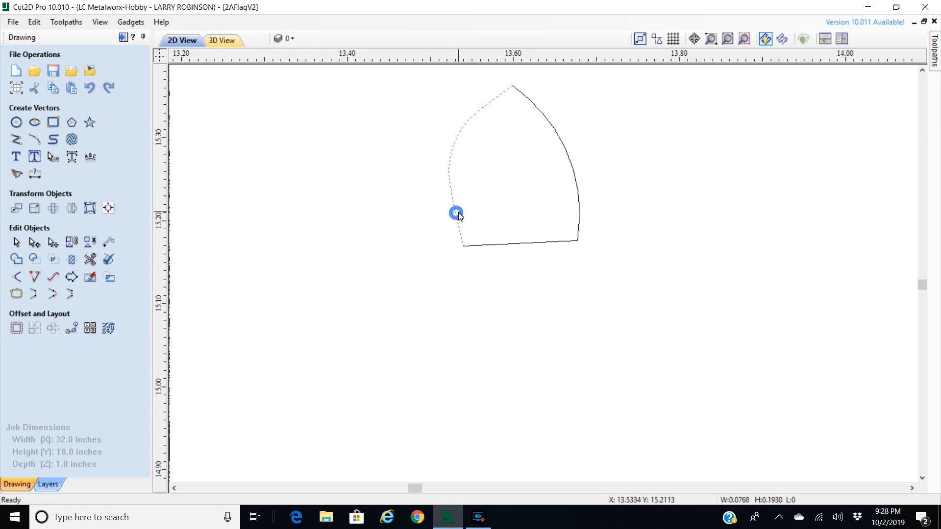
# - Join the small arch's two curves and base line into one closed vector at 0.0004 inches tolerance, then check the joined shape
pyautogui.click(551, 125)
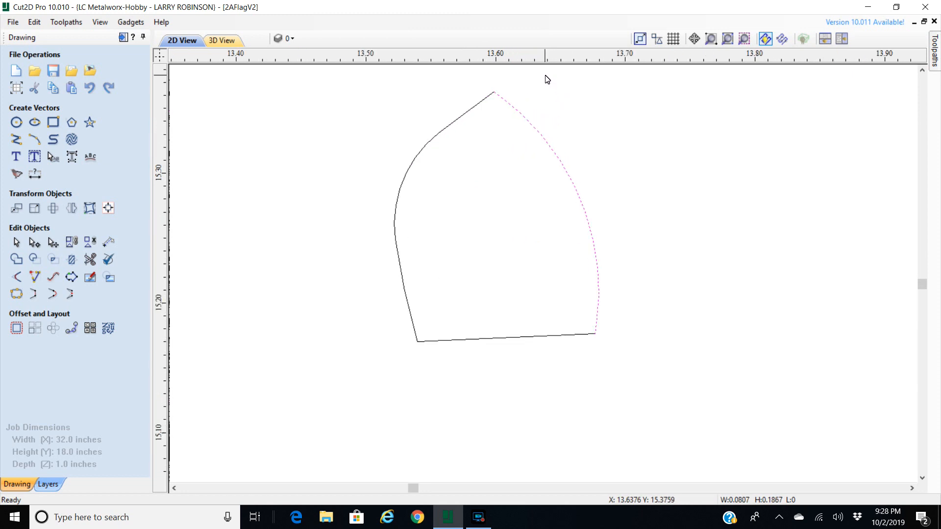
pyautogui.scroll(3, 536, 93)
pyautogui.scroll(-2, 536, 94)
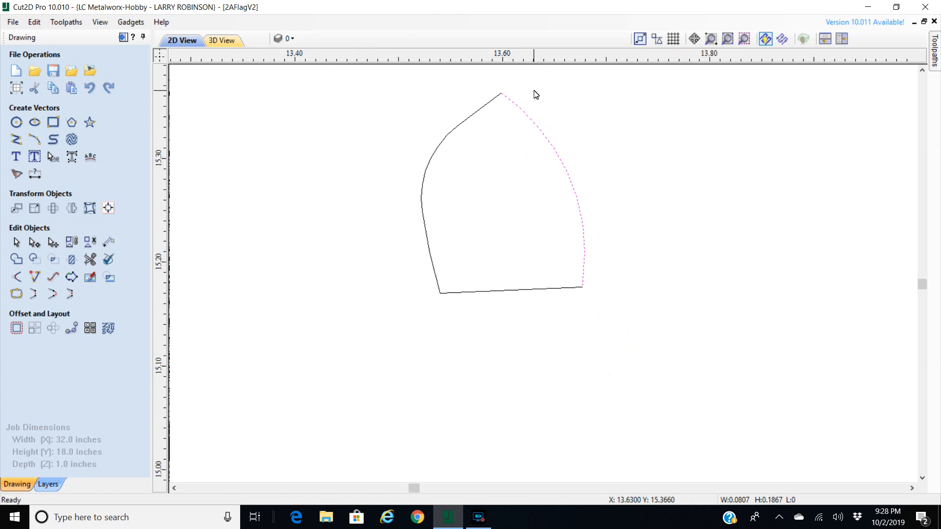
pyautogui.keyDown('shift'); pyautogui.click(484, 105); pyautogui.keyUp('shift')
pyautogui.keyDown('shift'); pyautogui.click(471, 293); pyautogui.keyUp('shift')
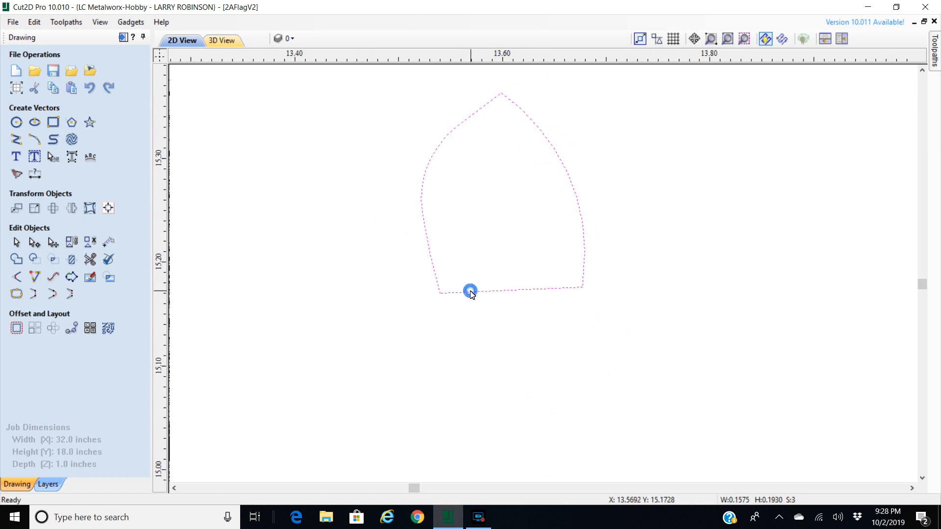
pyautogui.click(16, 294)
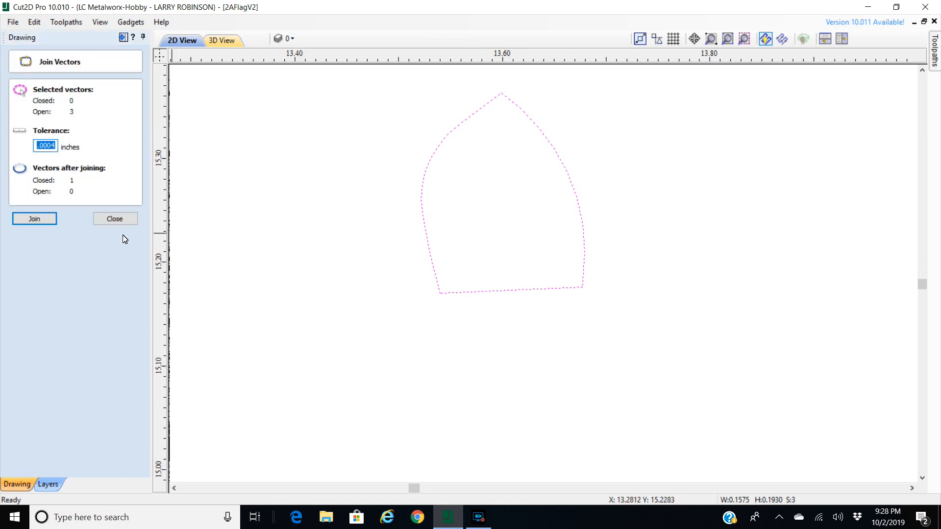
pyautogui.click(34, 218)
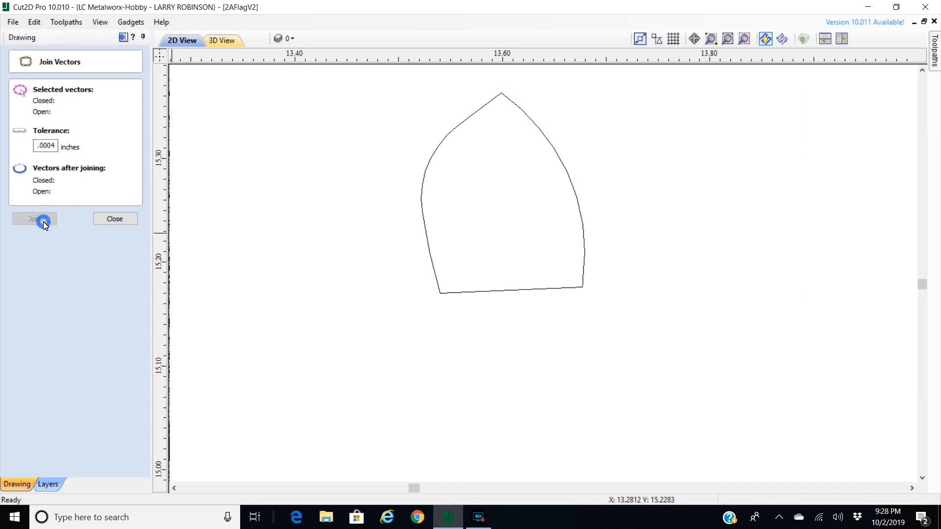
pyautogui.click(115, 218)
pyautogui.click(422, 179)
pyautogui.click(632, 245)
# - Check the uppermost vertical dash beside "A WELL" for a duplicate vector by selecting it at two places
pyautogui.scroll(-10, 656, 250)
pyautogui.scroll(8, 565, 265)
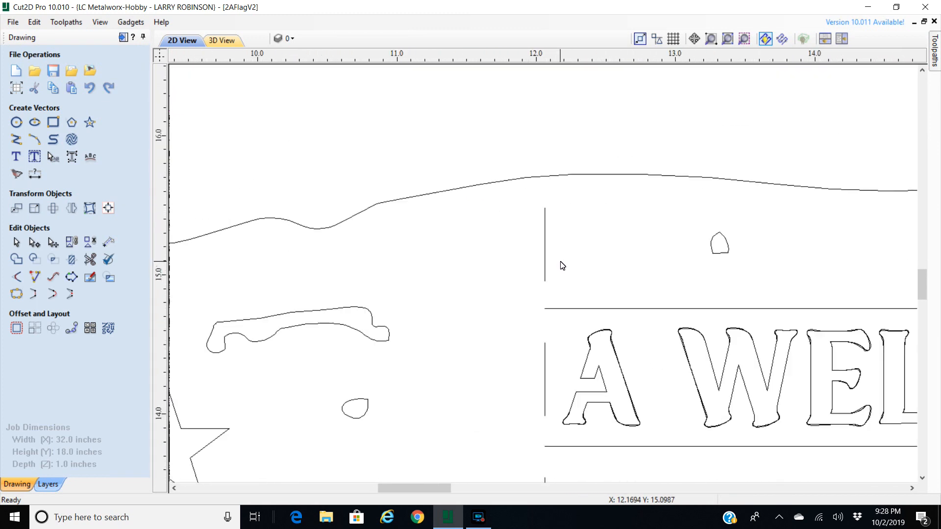
pyautogui.scroll(-3, 514, 142)
pyautogui.scroll(3, 510, 144)
pyautogui.click(506, 177)
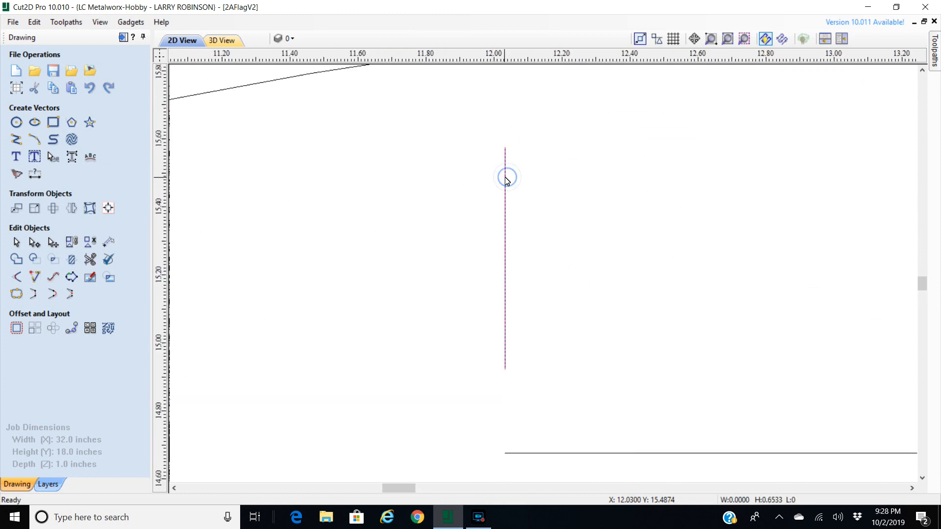
pyautogui.press('Escape')
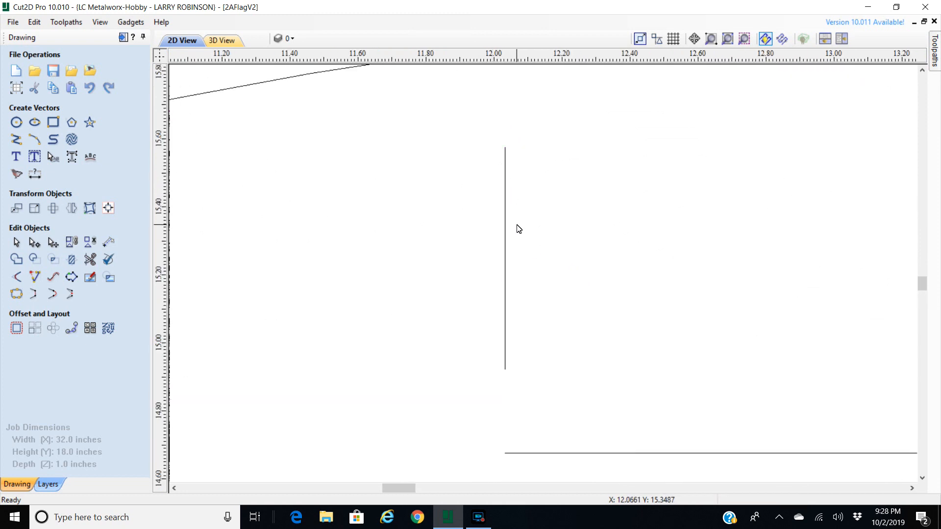
pyautogui.click(506, 227)
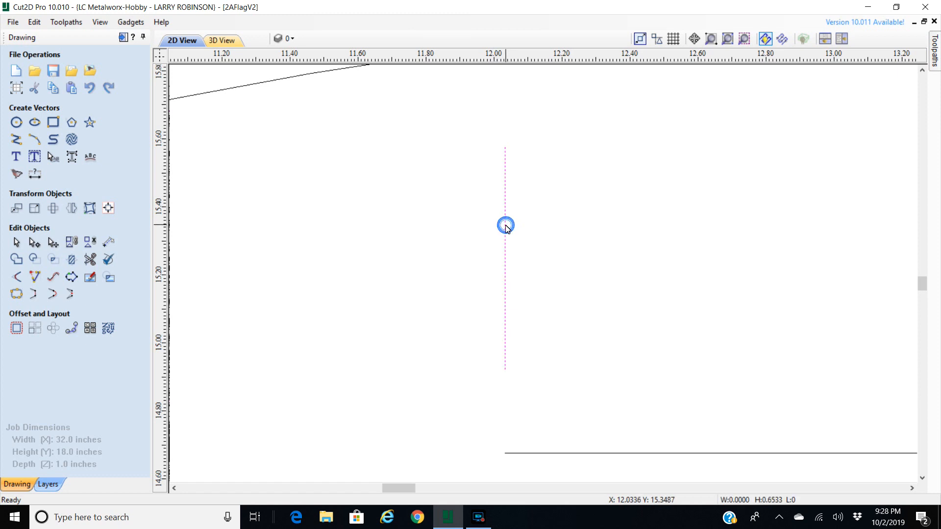
pyautogui.press('Escape')
# - Check the horizontal stripe lines above "A WELL REGULATED" for duplicates by selecting and deselecting each segment
pyautogui.scroll(-2, 548, 227)
pyautogui.scroll(-2, 579, 228)
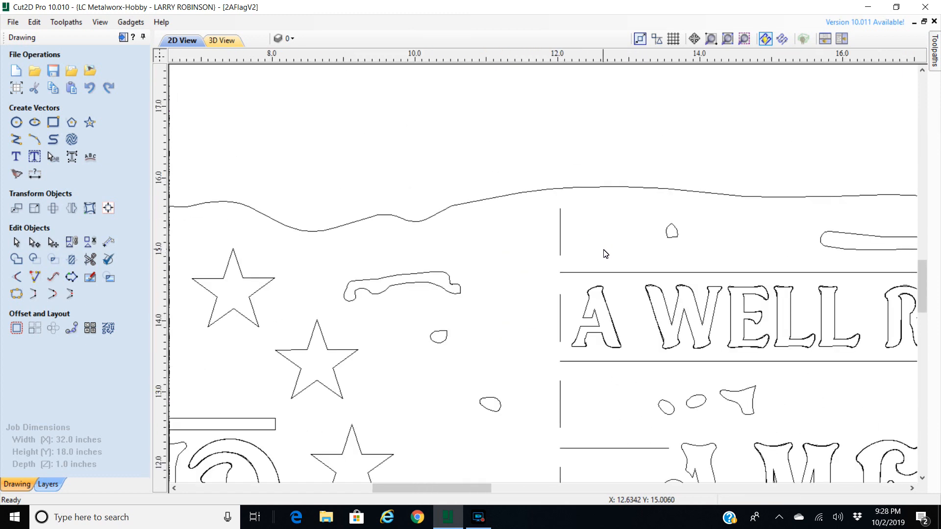
pyautogui.click(597, 273)
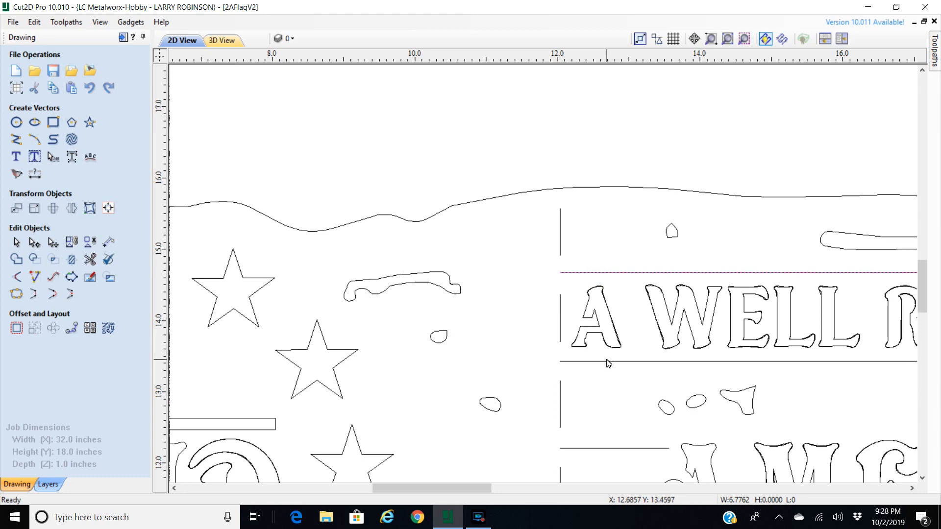
pyautogui.press('Escape')
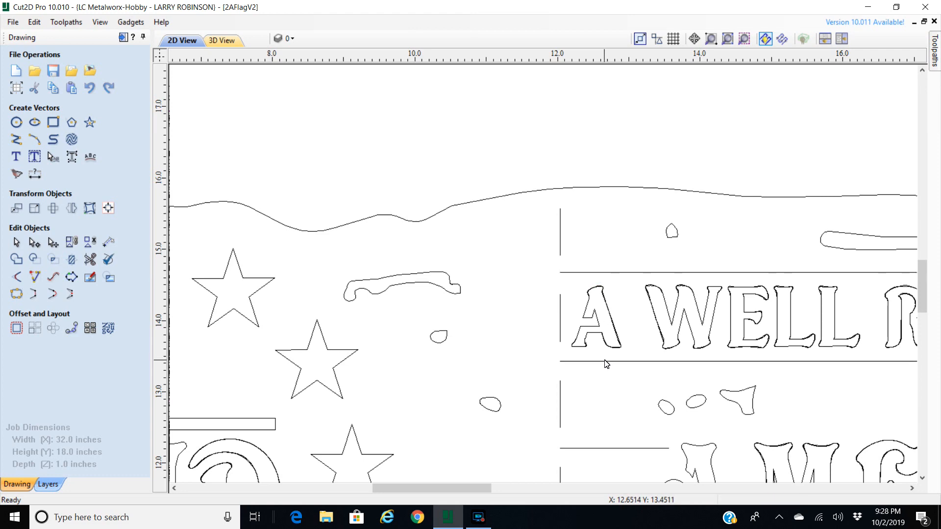
pyautogui.click(640, 272)
pyautogui.scroll(-3, 695, 251)
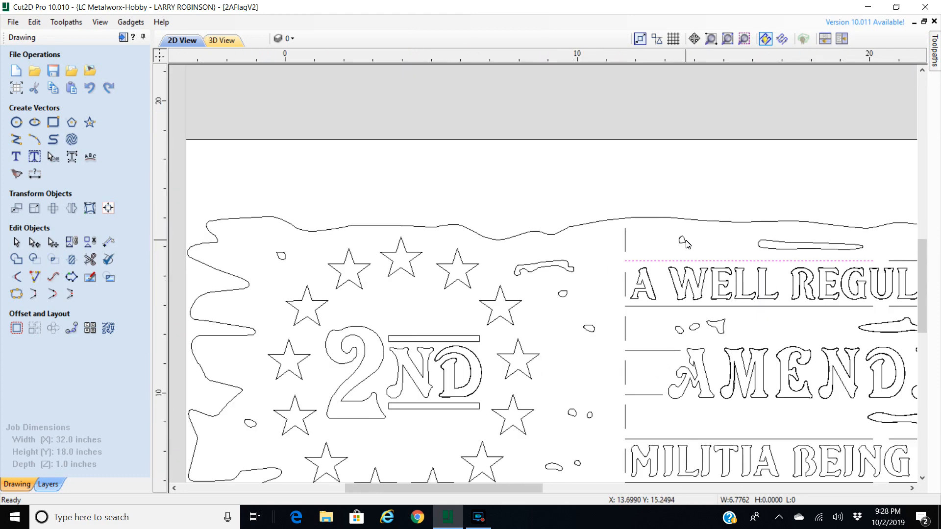
pyautogui.scroll(3, 787, 241)
pyautogui.press('Escape')
pyautogui.click(841, 271)
pyautogui.press('Escape')
pyautogui.click(839, 271)
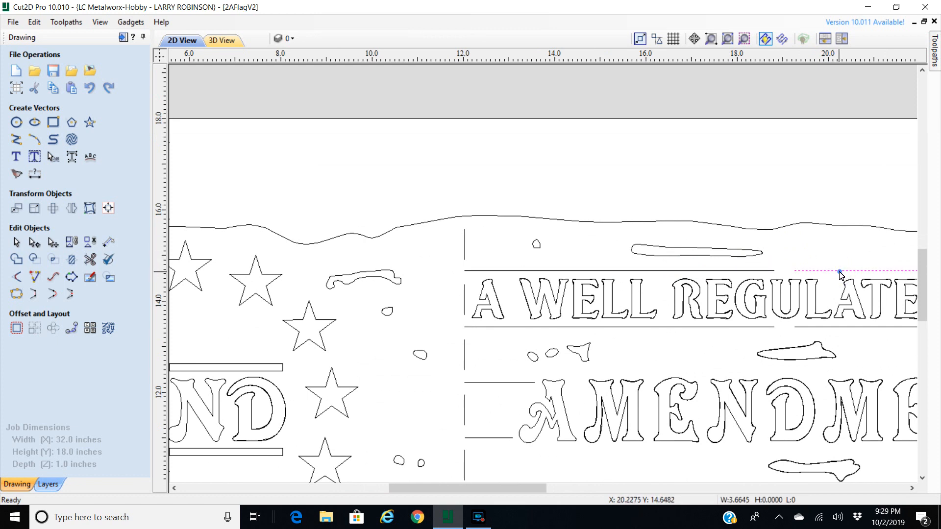
# - Compare the two overlapping curves on the first M's upper-right serif in "AMENDMENT" by selecting each one
pyautogui.click(858, 242)
pyautogui.scroll(-1, 858, 242)
pyautogui.scroll(-3, 859, 242)
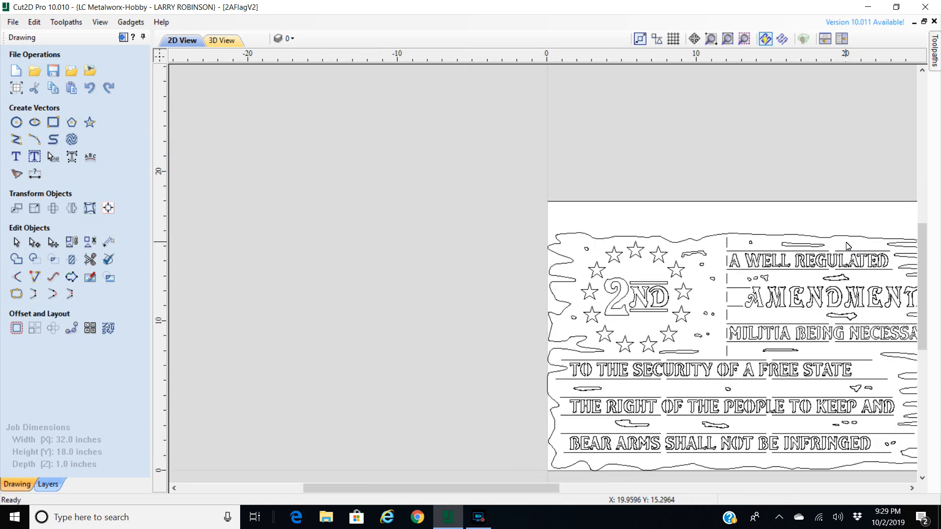
pyautogui.moveTo(911, 489); pyautogui.dragTo(913, 490)
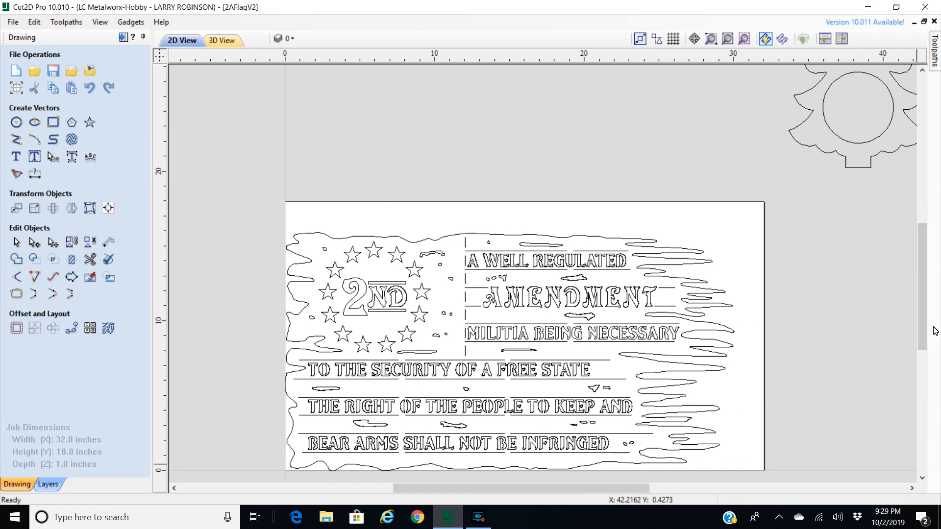
pyautogui.moveTo(924, 311); pyautogui.dragTo(920, 322)
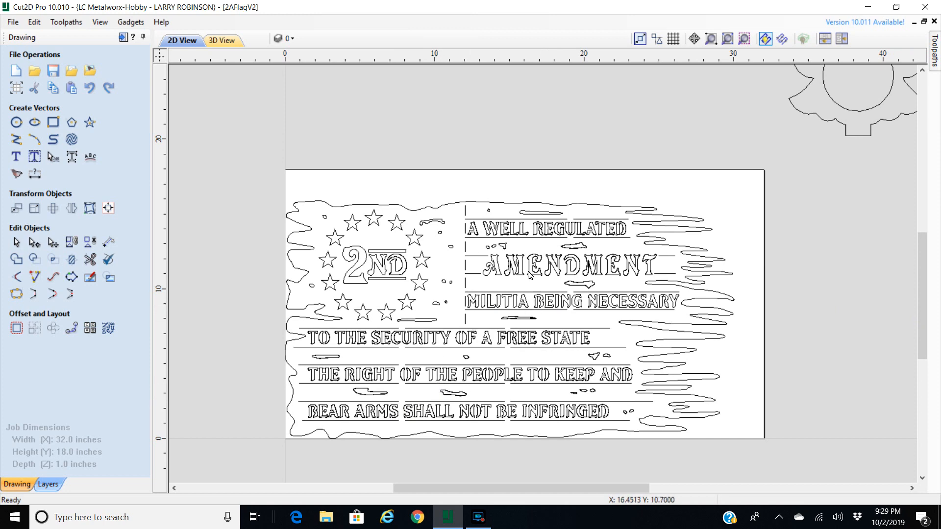
pyautogui.scroll(3, 530, 274)
pyautogui.scroll(4, 528, 274)
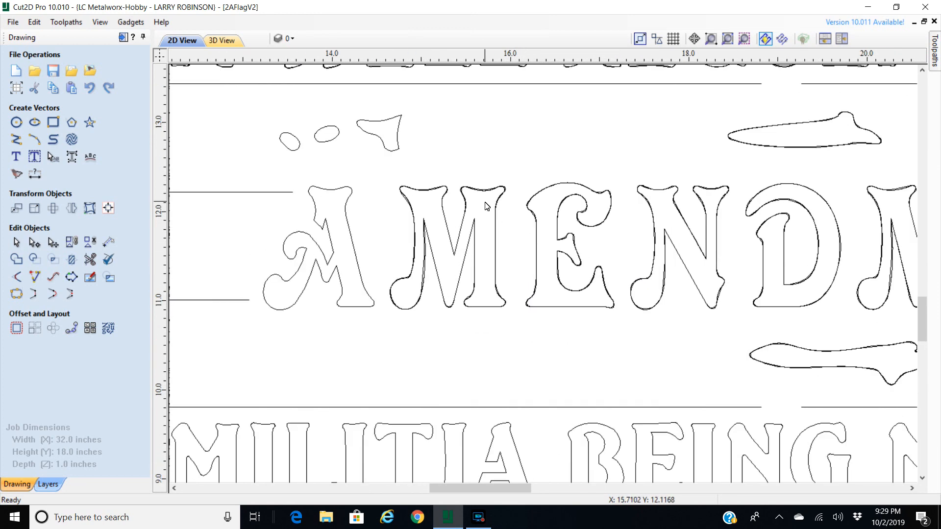
pyautogui.scroll(2, 623, 239)
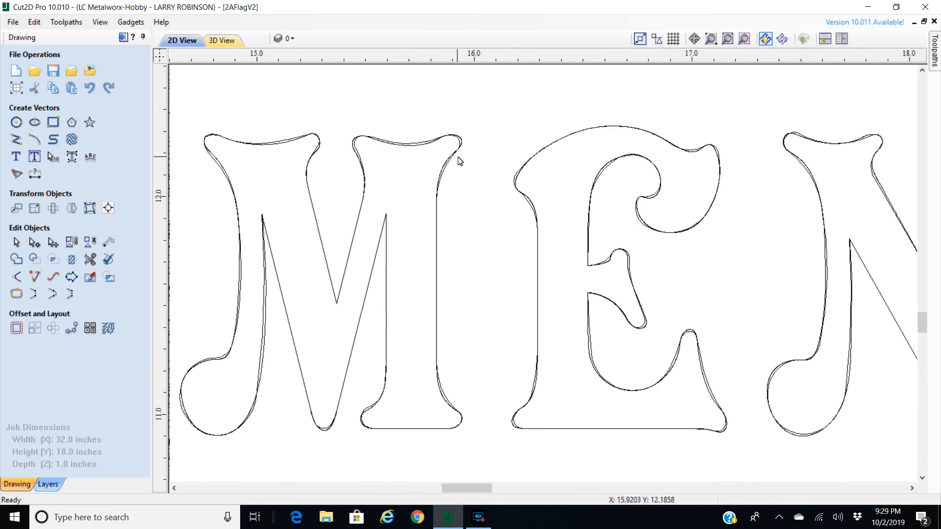
pyautogui.scroll(3, 459, 158)
pyautogui.click(439, 165)
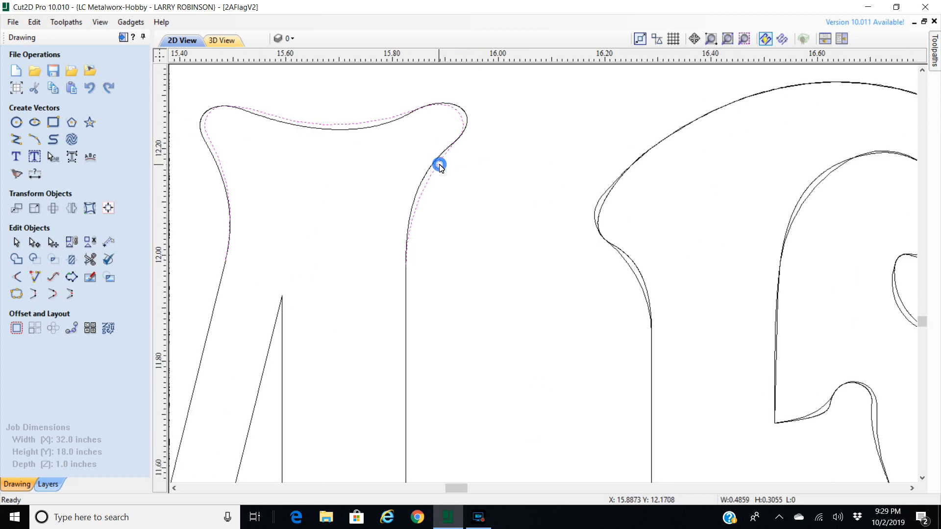
pyautogui.click(431, 168)
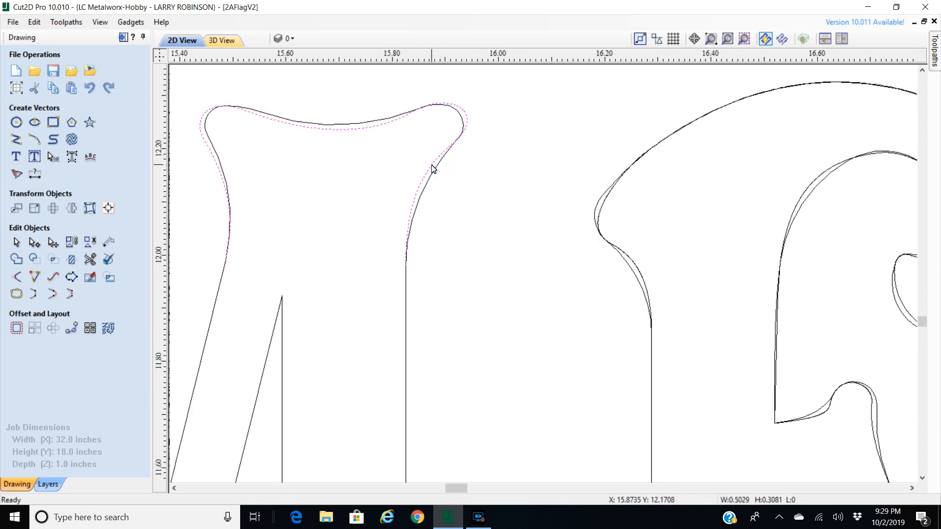
# - Delete the dense-node duplicate curve running along the first M's left stem and curled tail
pyautogui.scroll(-2, 412, 296)
pyautogui.scroll(-3, 412, 296)
pyautogui.scroll(3, 365, 377)
pyautogui.scroll(2, 275, 315)
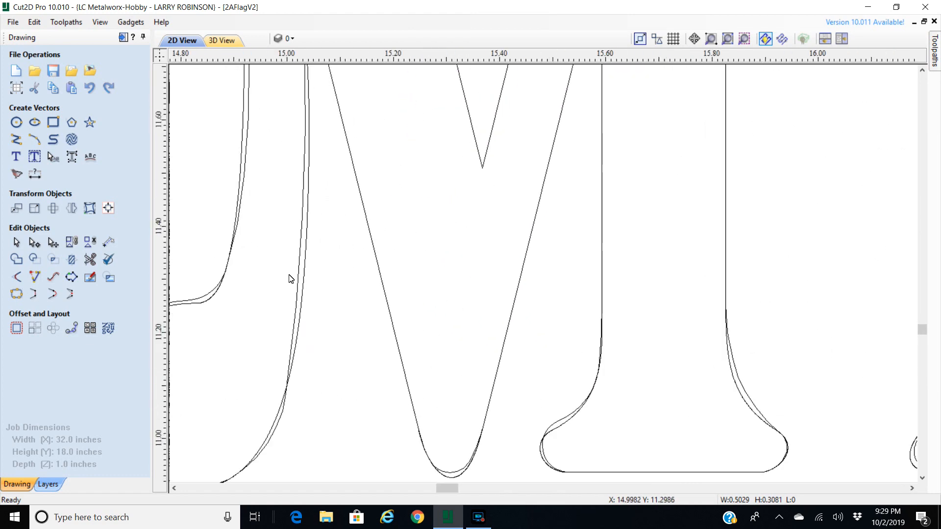
pyautogui.click(306, 247)
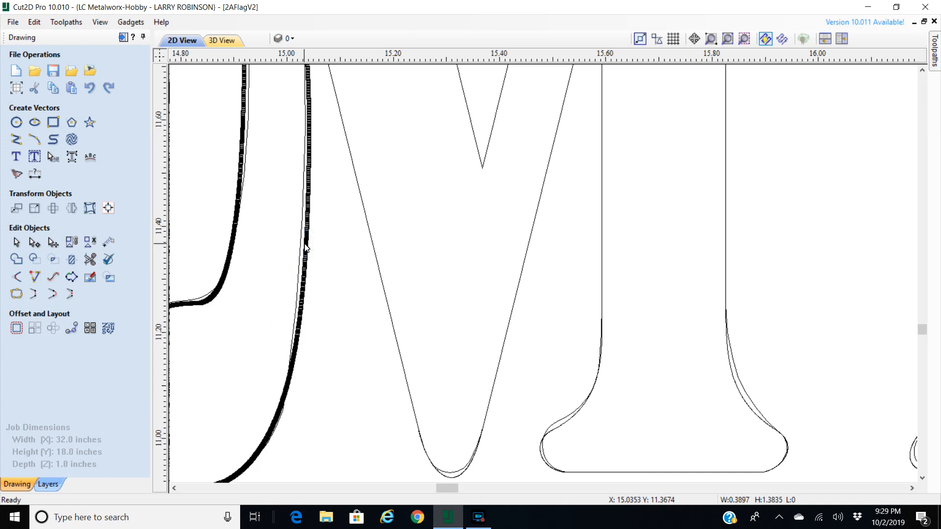
pyautogui.click(307, 248)
pyautogui.scroll(-4, 313, 250)
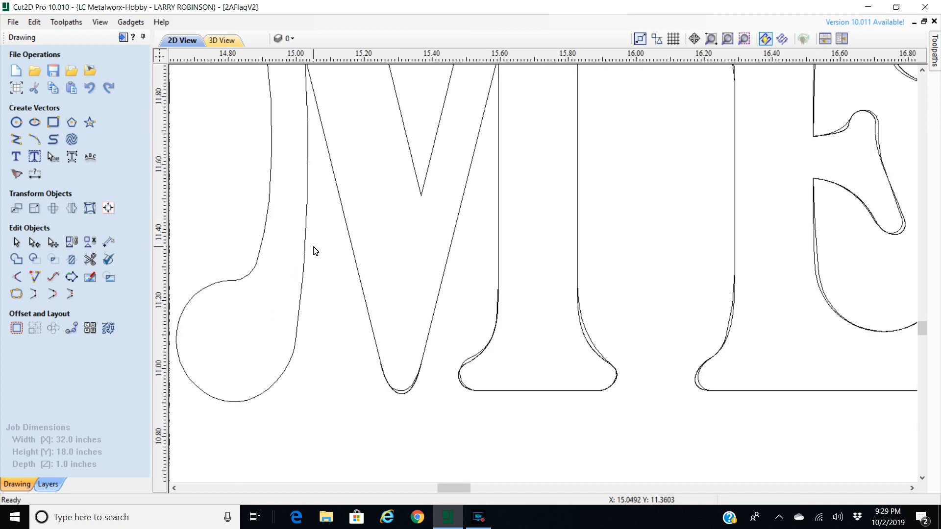
# - Delete the duplicate outline on the M's upper-left serif, keeping the arc-fitted curve
pyautogui.scroll(5, 321, 118)
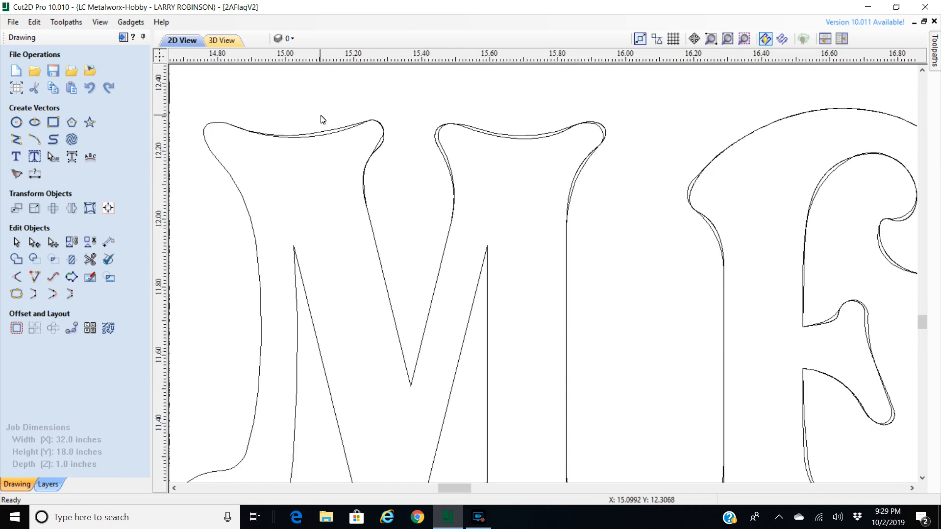
pyautogui.click(325, 156)
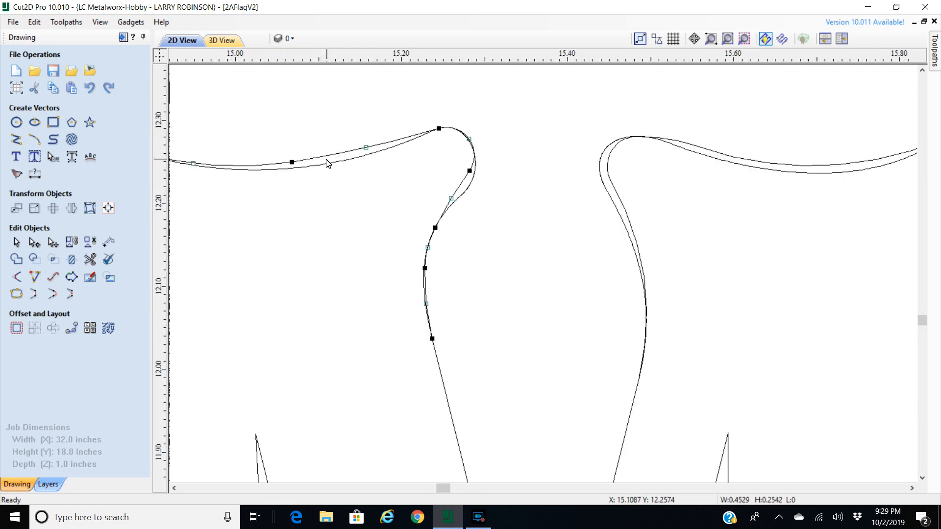
pyautogui.click(326, 165)
pyautogui.press('Delete')
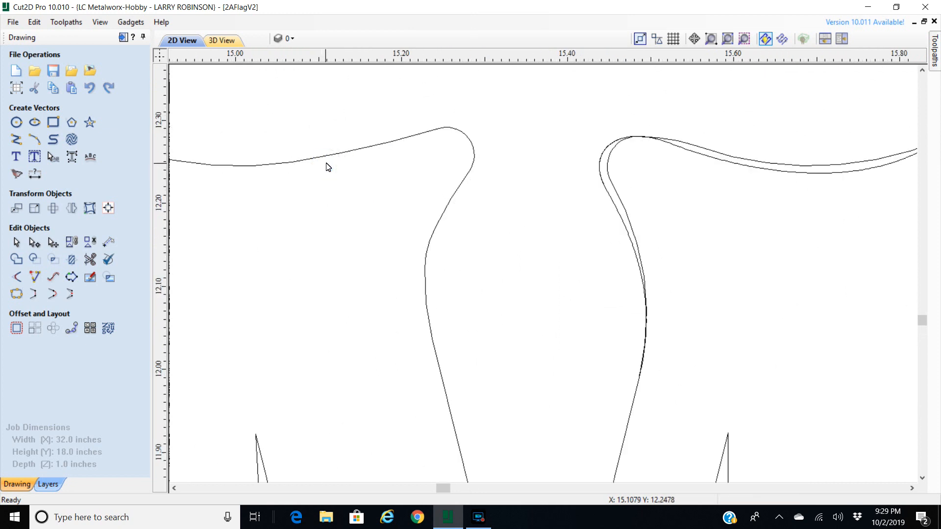
# - Delete the outer duplicate curve on the M's upper-right serif, keeping the arc-fitted version
pyautogui.scroll(-5, 327, 166)
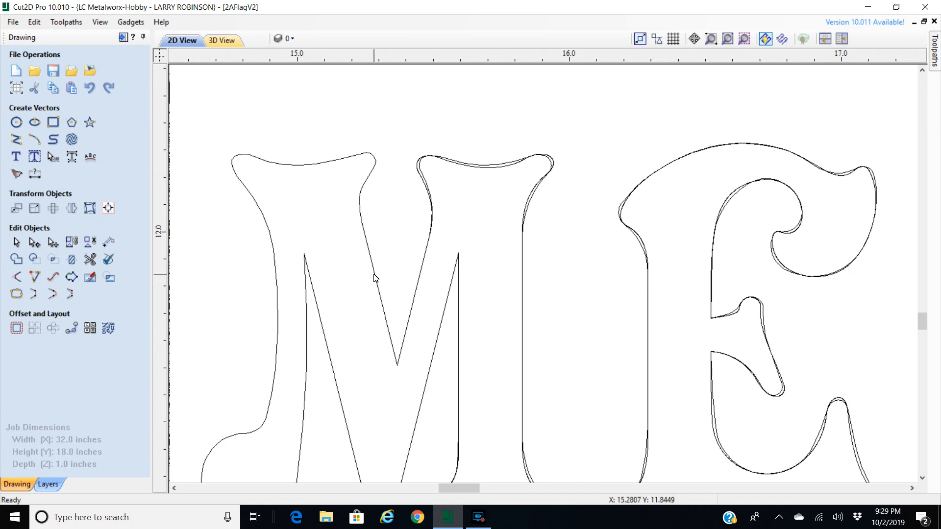
pyautogui.scroll(3, 443, 191)
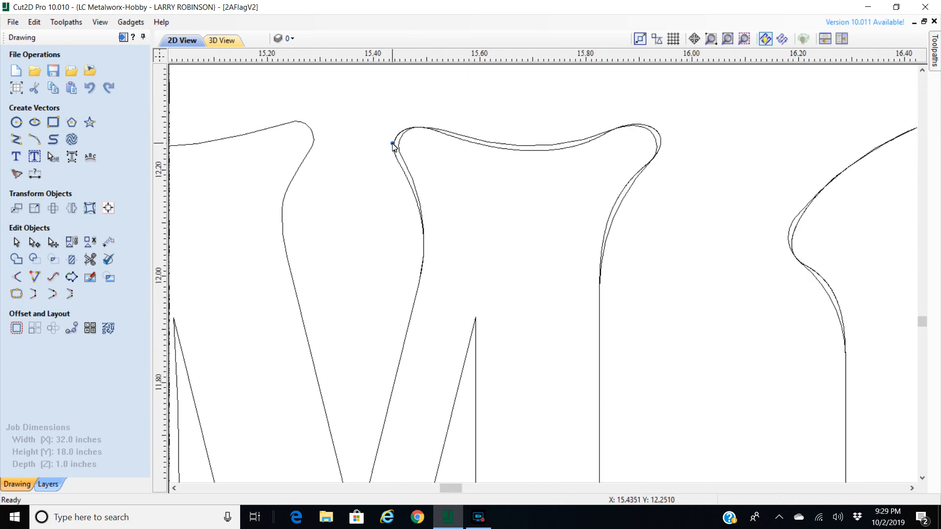
pyautogui.click(393, 144)
pyautogui.press('Delete')
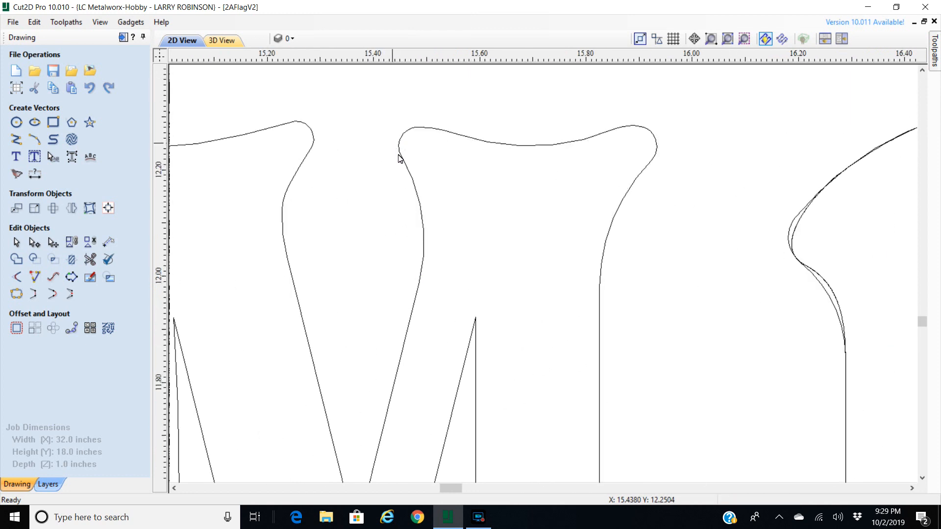
# - Delete the dense-node duplicate on the left side of the M's right foot, undoing any accidental node move
pyautogui.scroll(-5, 590, 378)
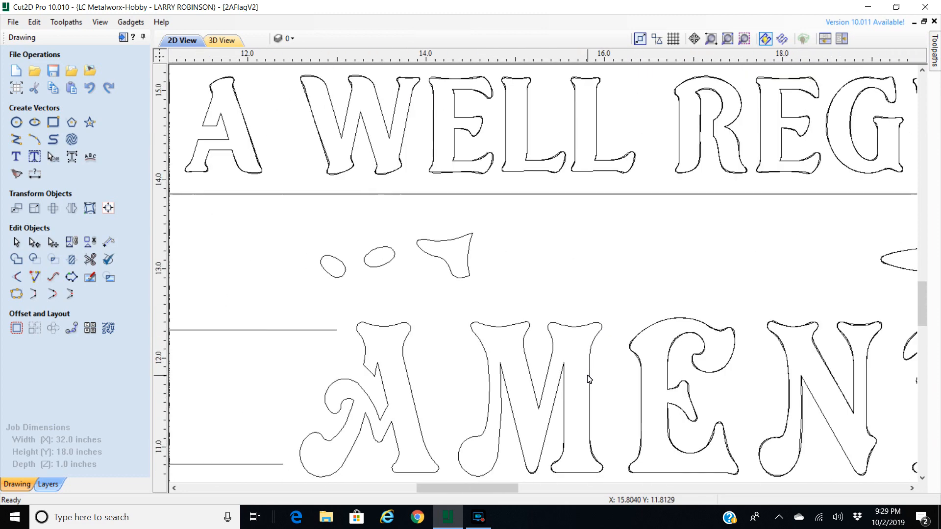
pyautogui.scroll(3, 604, 439)
pyautogui.scroll(4, 604, 438)
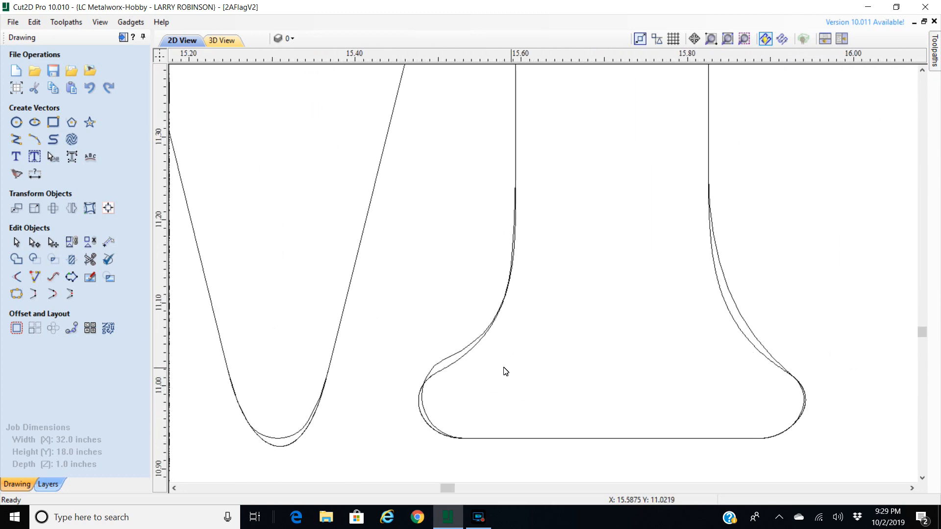
pyautogui.click(459, 355)
pyautogui.moveTo(461, 358); pyautogui.dragTo(456, 366)
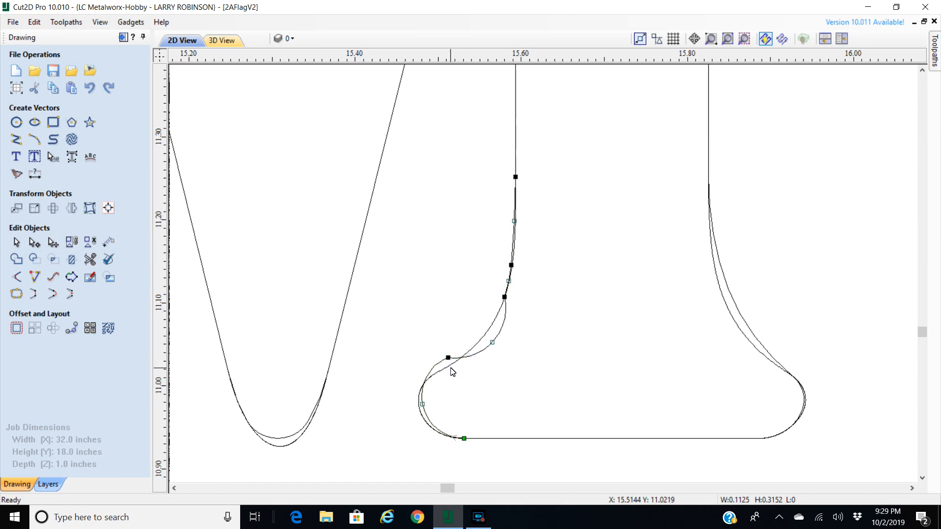
pyautogui.hotkey('ctrl', 'z')
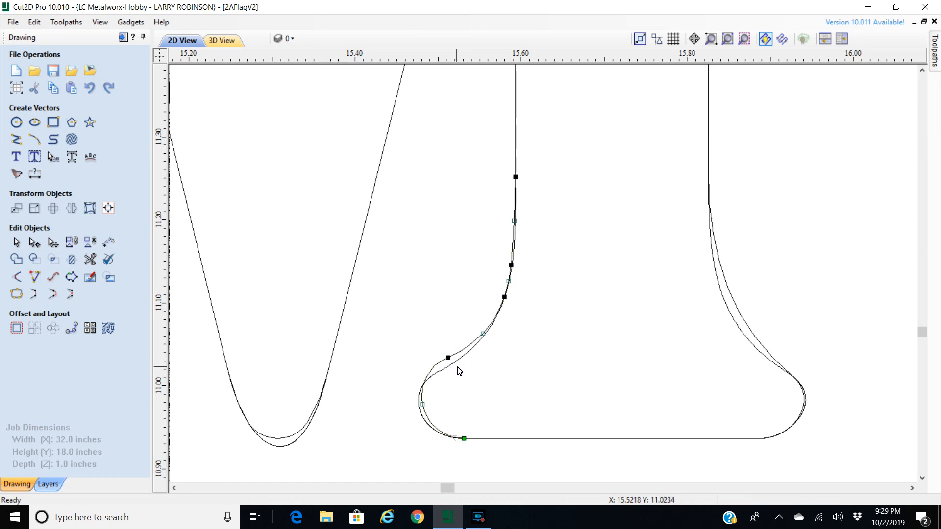
pyautogui.click(472, 352)
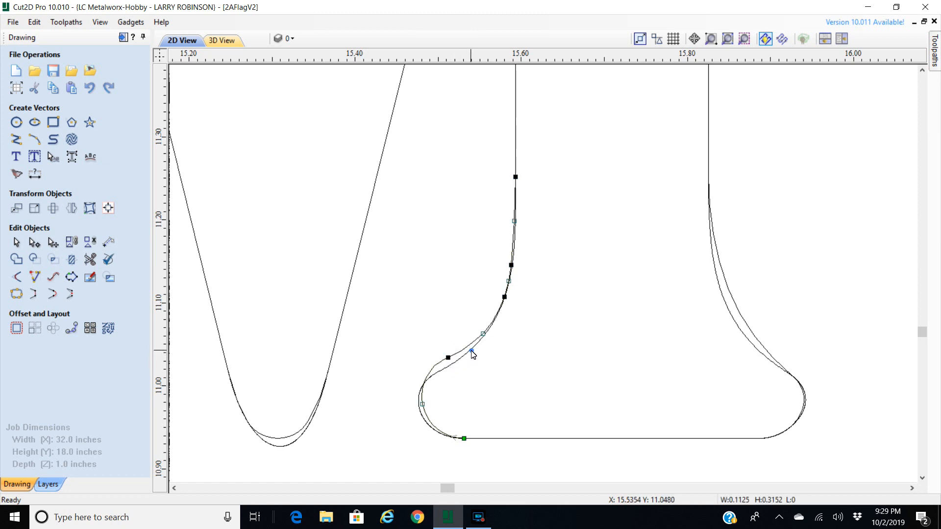
pyautogui.click(446, 368)
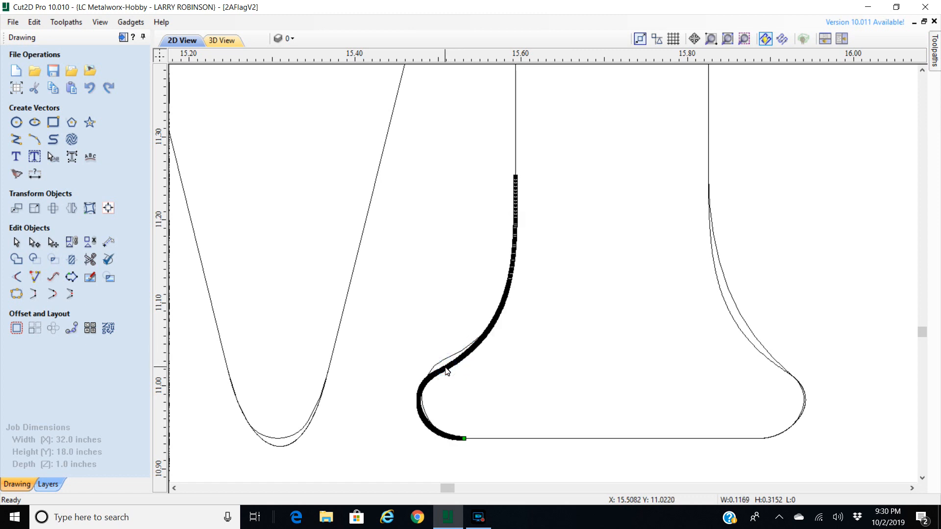
pyautogui.press('Delete')
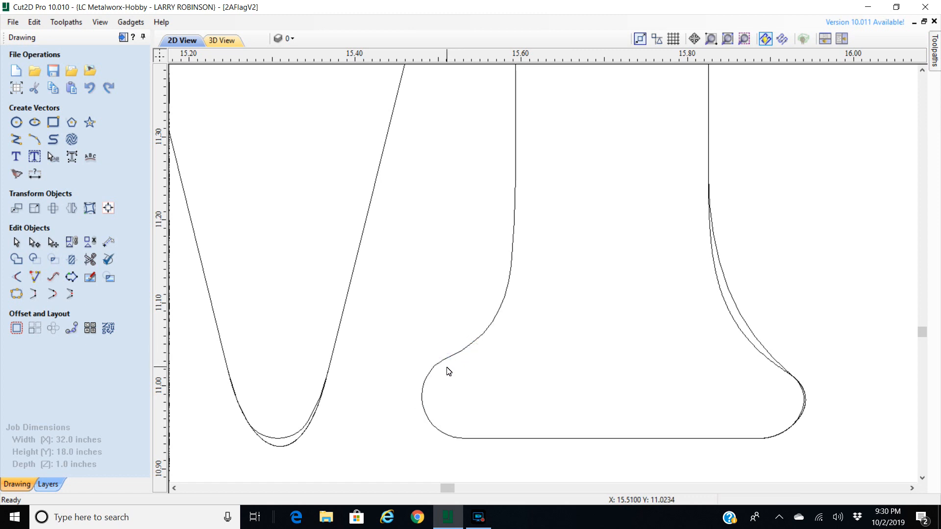
# - Delete the duplicate curve on the right side of the M's right foot
pyautogui.click(719, 295)
pyautogui.click(722, 294)
pyautogui.press('Delete')
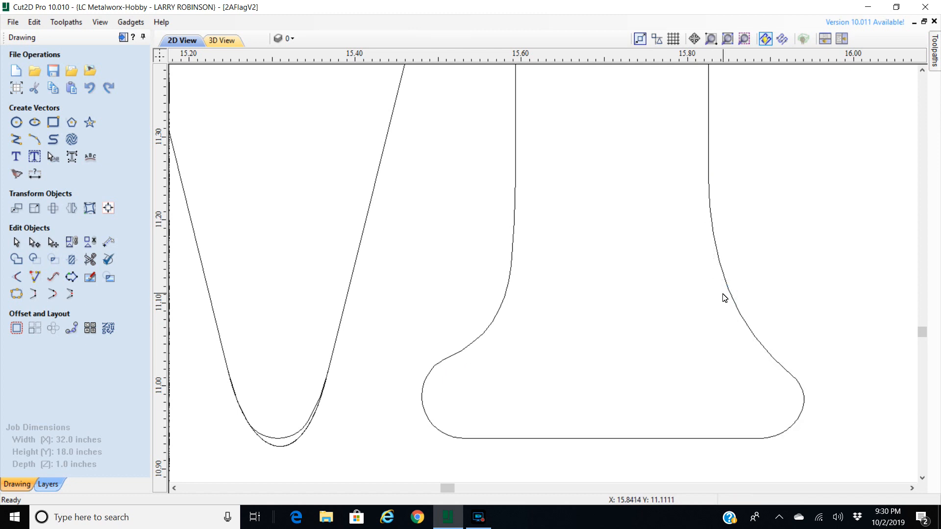
# - Delete the dense-node duplicate around the rounded lower tip of the M's central V
pyautogui.scroll(-2, 730, 294)
pyautogui.scroll(-2, 595, 355)
pyautogui.scroll(5, 592, 354)
pyautogui.click(560, 301)
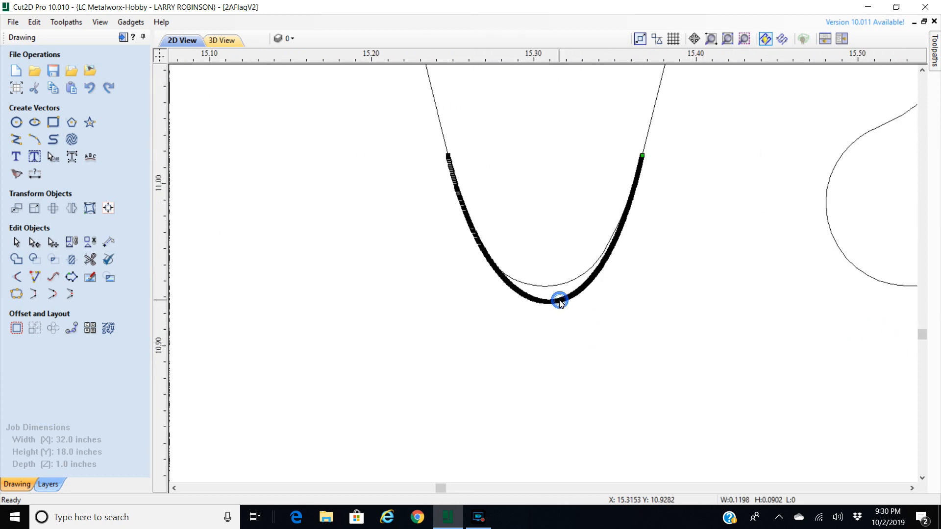
pyautogui.press('Delete')
pyautogui.scroll(-3, 560, 296)
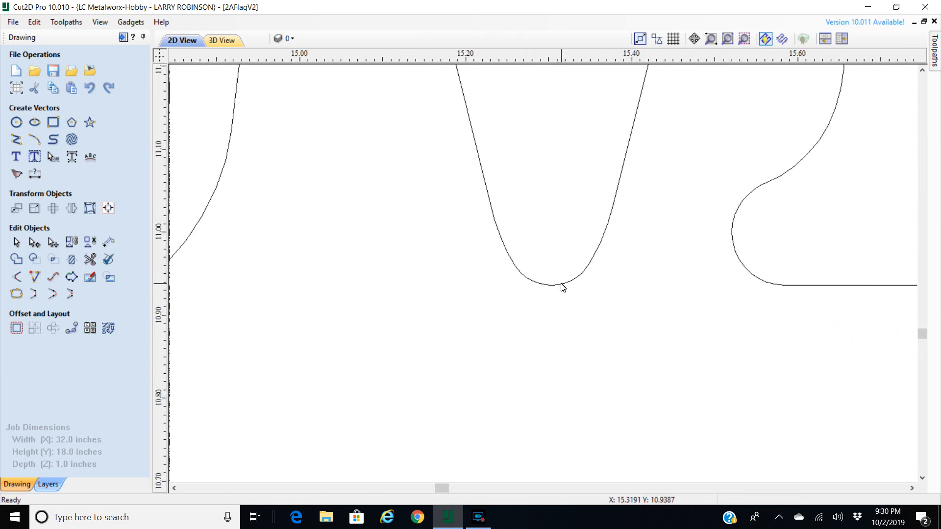
# - Examine the M's outline for leftover duplicates and select its inner lines and upper-right serif individually to check for separate vectors
pyautogui.scroll(-3, 557, 284)
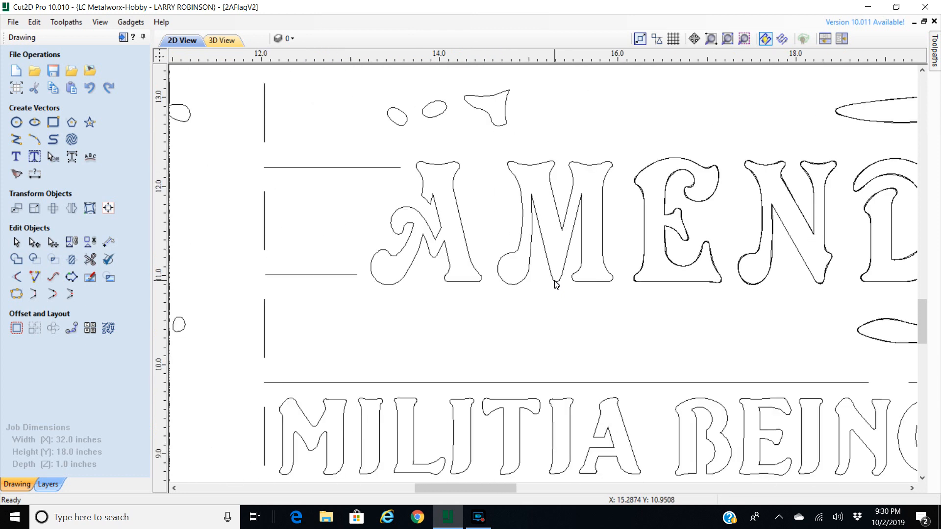
pyautogui.scroll(1, 565, 210)
pyautogui.scroll(1, 566, 210)
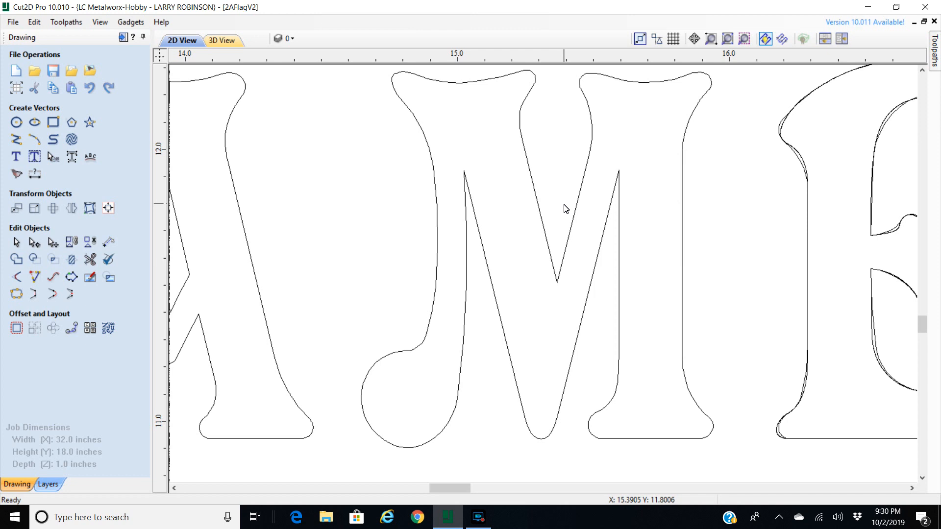
pyautogui.scroll(-2, 772, 158)
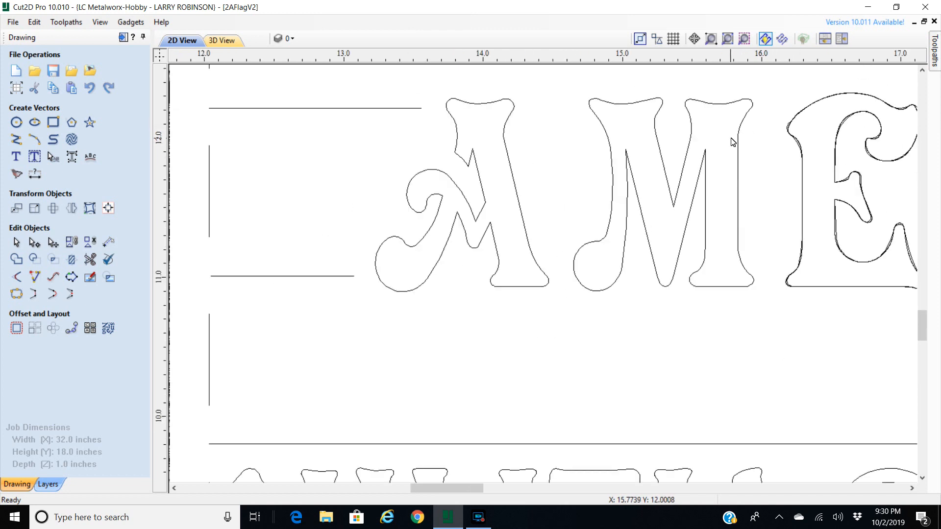
pyautogui.scroll(2, 754, 105)
pyautogui.scroll(-2, 750, 111)
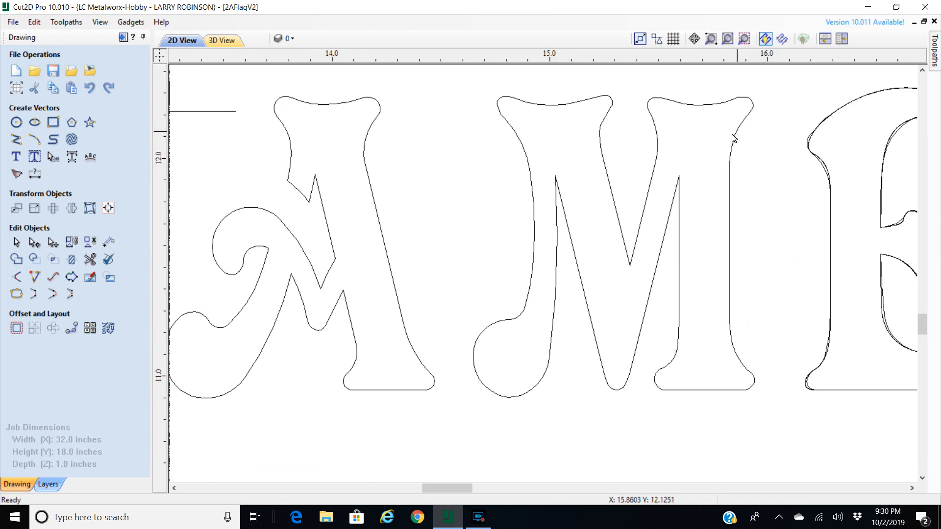
pyautogui.click(677, 182)
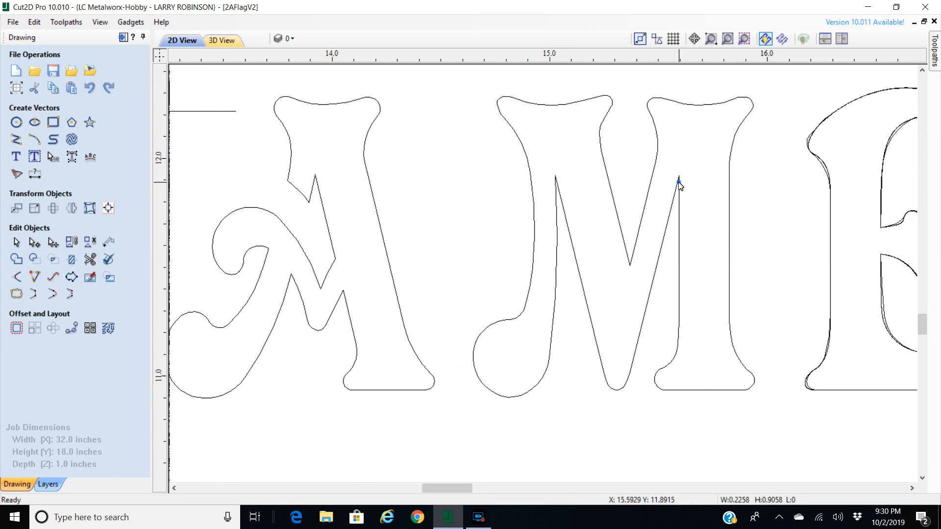
pyautogui.click(653, 307)
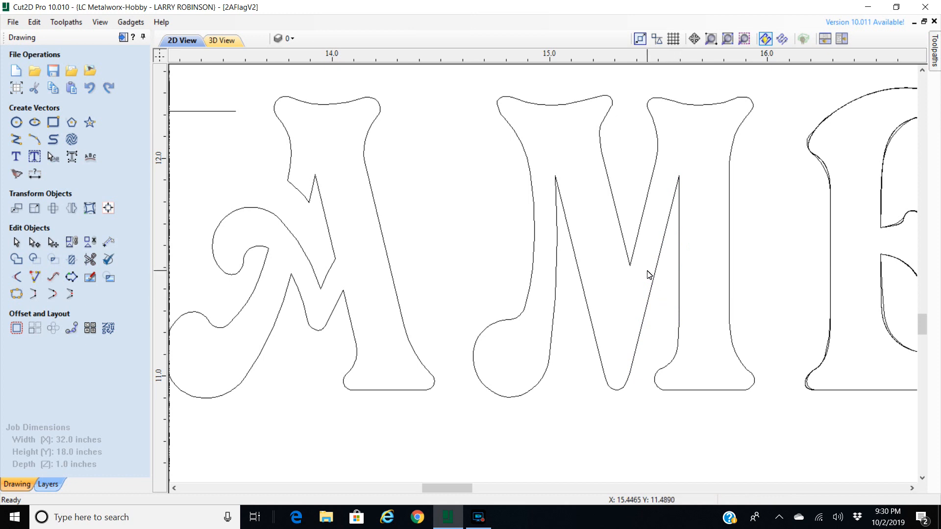
pyautogui.click(636, 250)
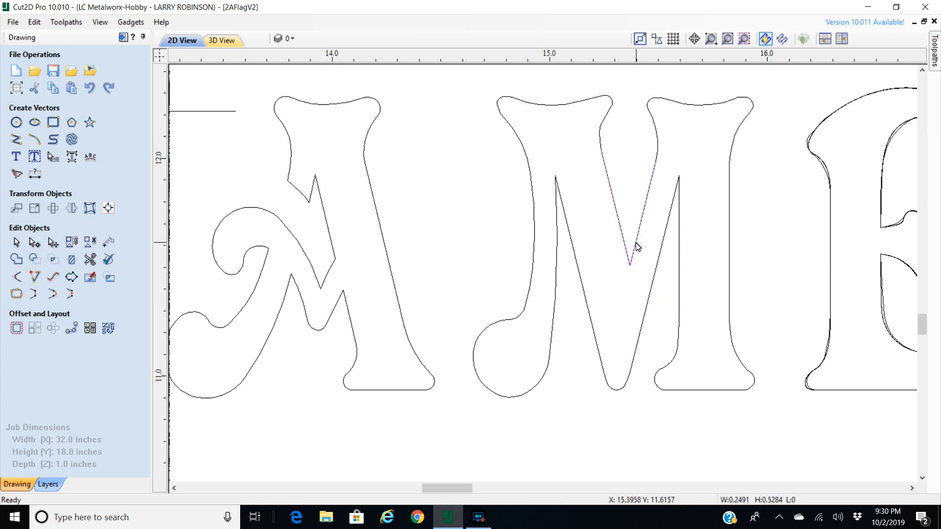
pyautogui.press('Escape')
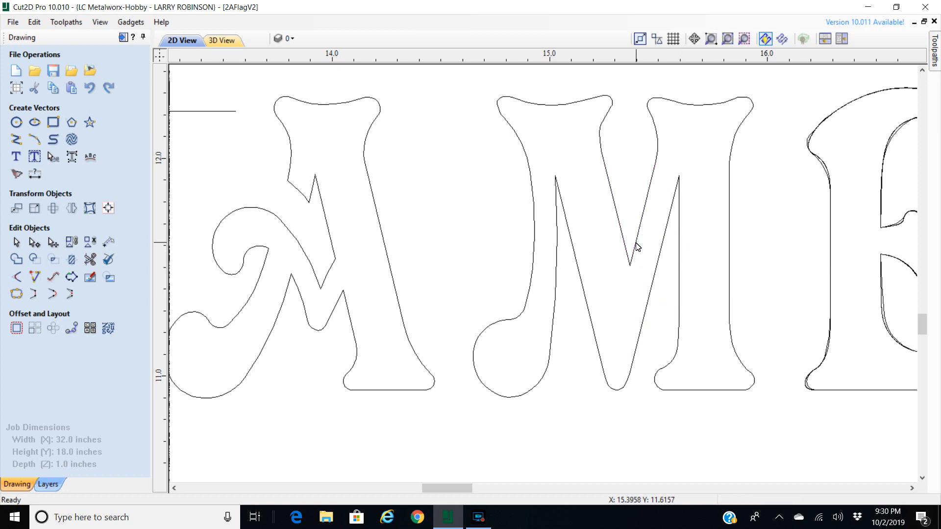
pyautogui.click(692, 104)
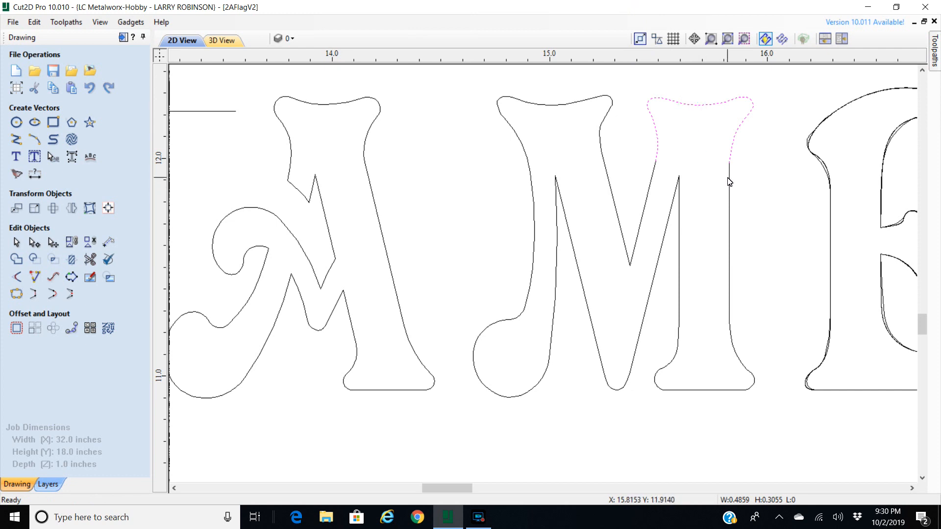
# - Select the M's right stem, right foot, base line and inner lines individually to check for leftover duplicates
pyautogui.press('Escape')
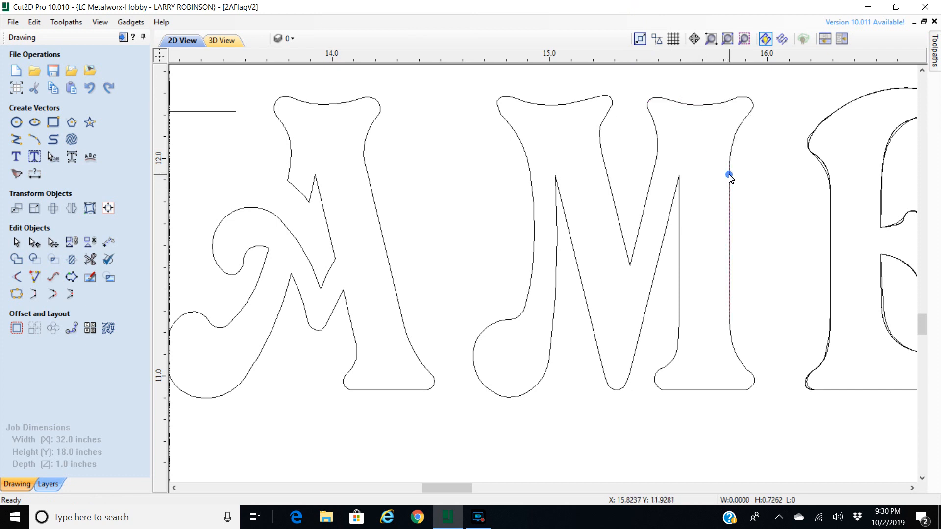
pyautogui.click(729, 269)
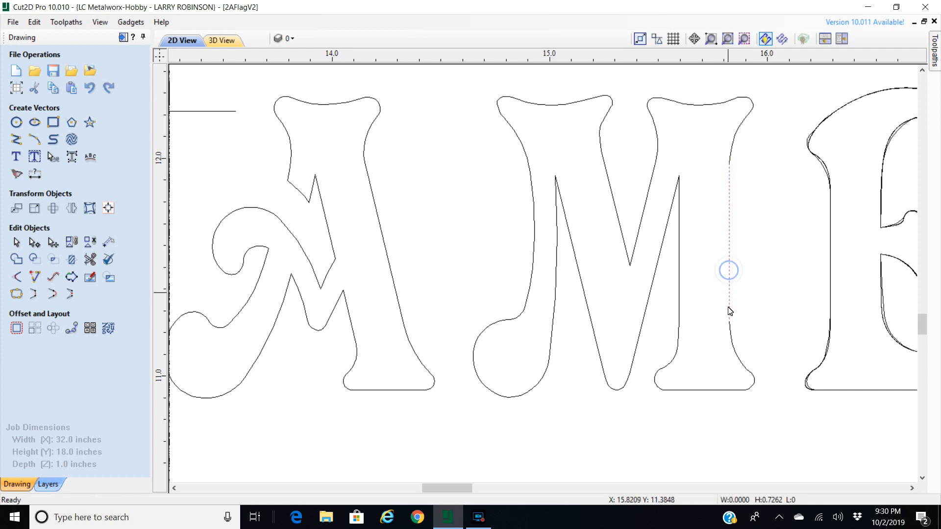
pyautogui.click(736, 359)
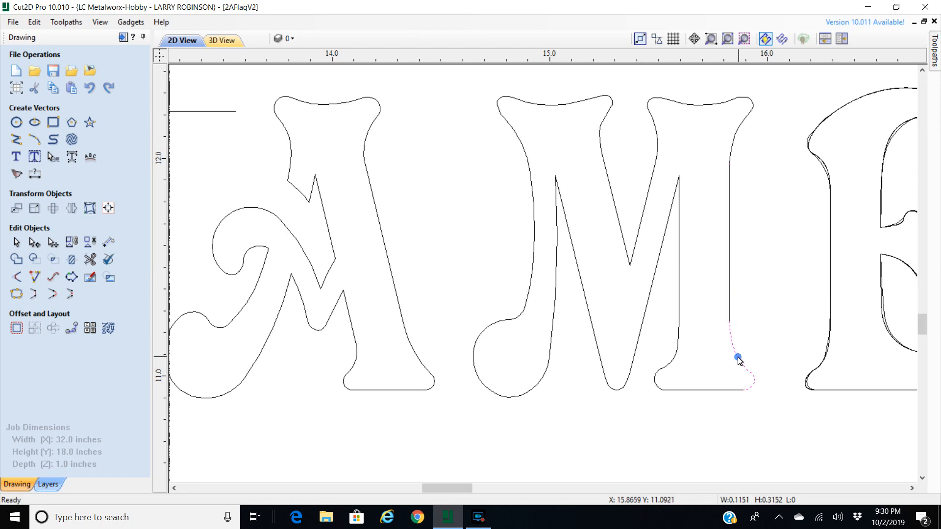
pyautogui.click(723, 391)
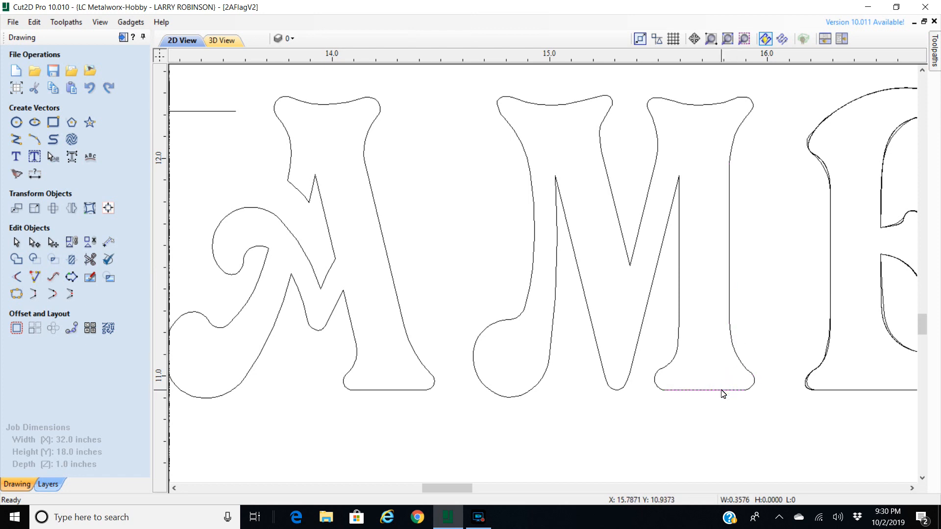
pyautogui.scroll(5, 724, 394)
pyautogui.click(724, 393)
pyautogui.click(723, 391)
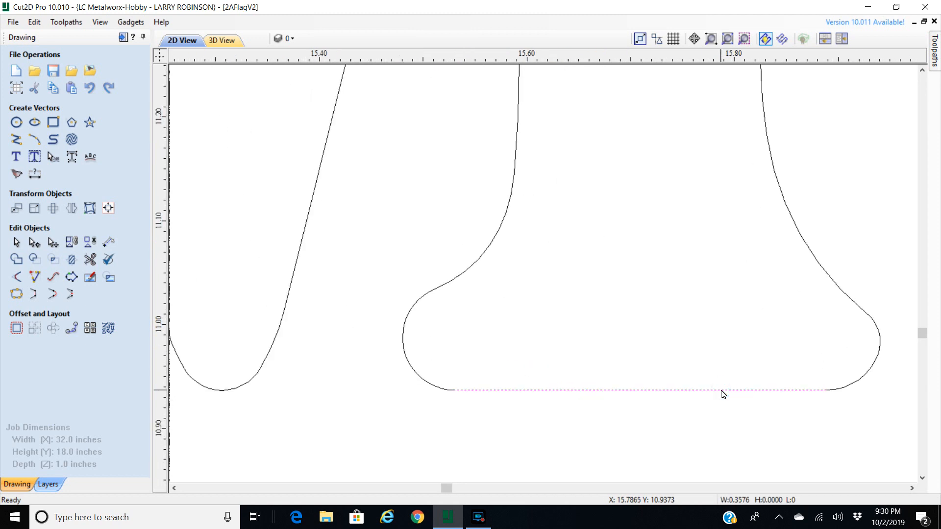
pyautogui.click(433, 388)
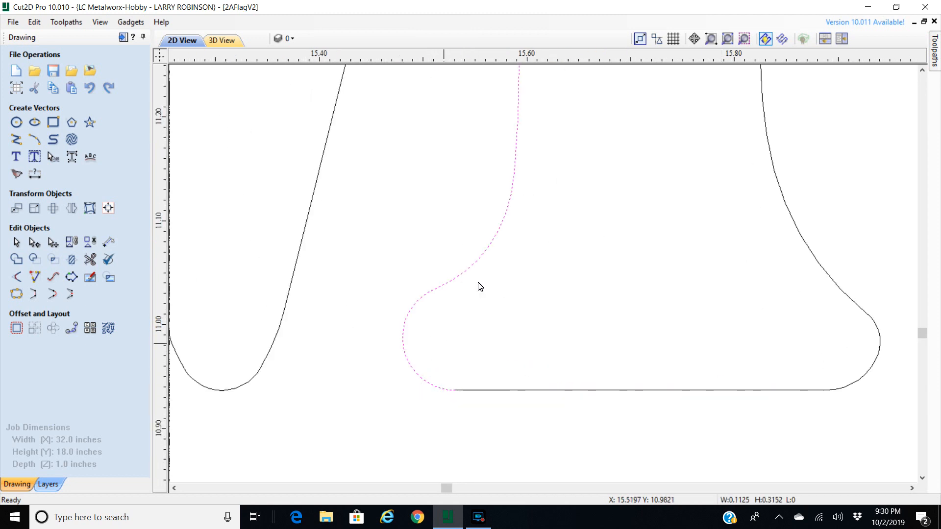
pyautogui.scroll(-5, 510, 251)
pyautogui.scroll(-2, 514, 164)
pyautogui.click(514, 159)
pyautogui.scroll(-3, 515, 164)
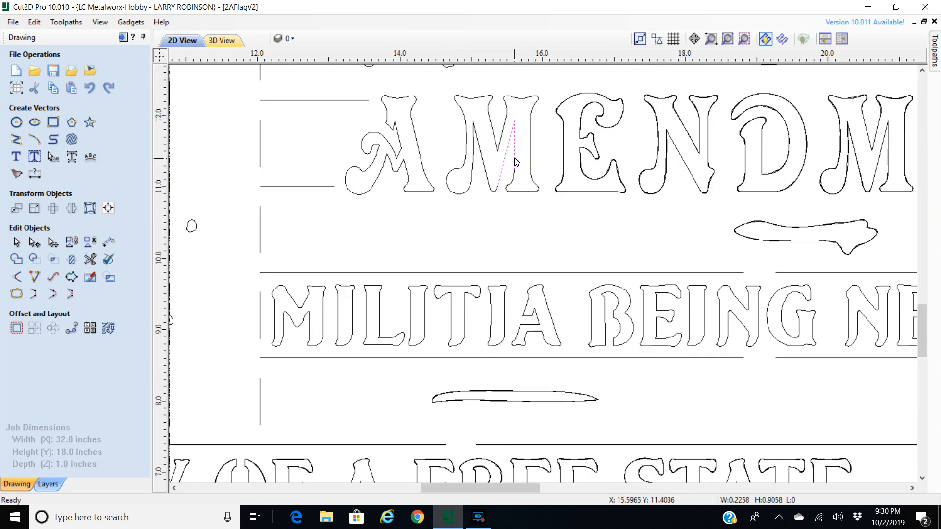
# - Inspect the M's central V, left stem and both upper serifs one by one for remaining duplicate vectors
pyautogui.scroll(3, 495, 195)
pyautogui.click(490, 189)
pyautogui.click(477, 156)
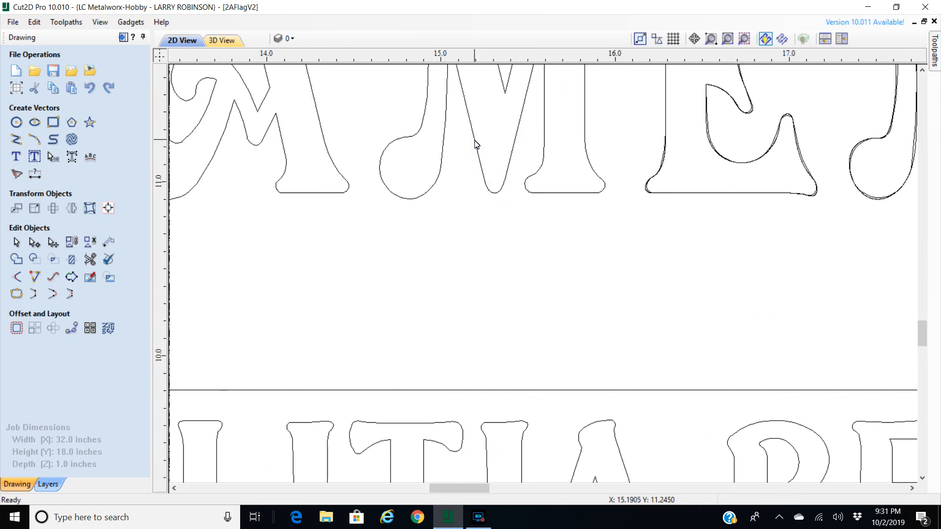
pyautogui.scroll(-3, 474, 144)
pyautogui.scroll(-2, 474, 144)
pyautogui.scroll(5, 471, 140)
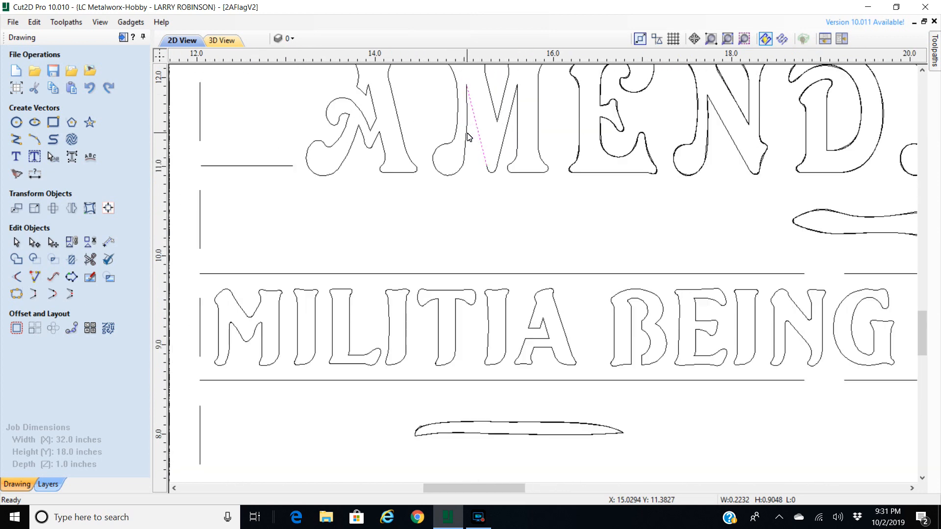
pyautogui.click(467, 134)
pyautogui.scroll(-5, 465, 139)
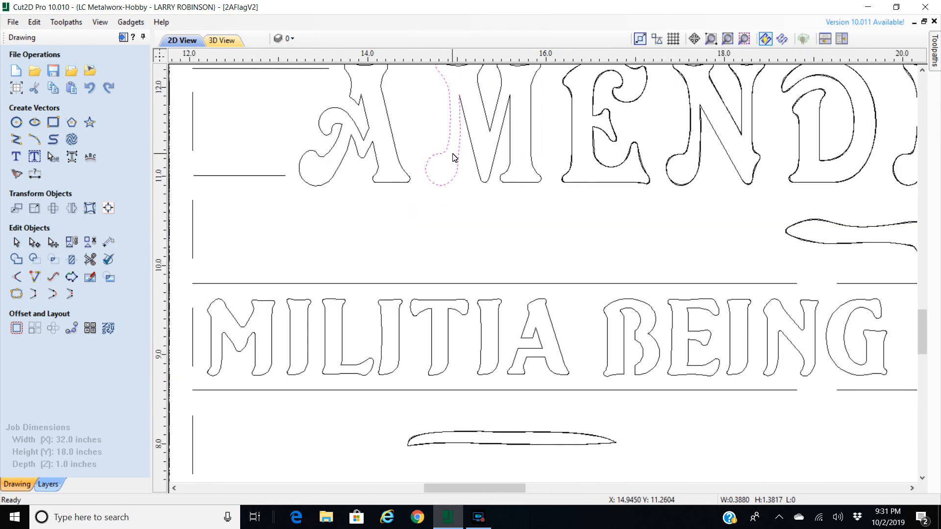
pyautogui.scroll(5, 451, 107)
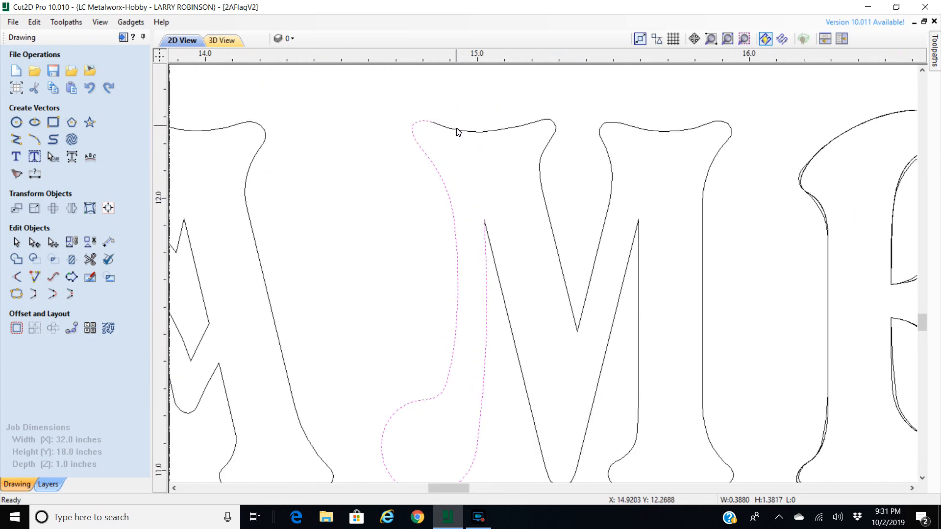
pyautogui.click(458, 131)
pyautogui.scroll(-2, 514, 152)
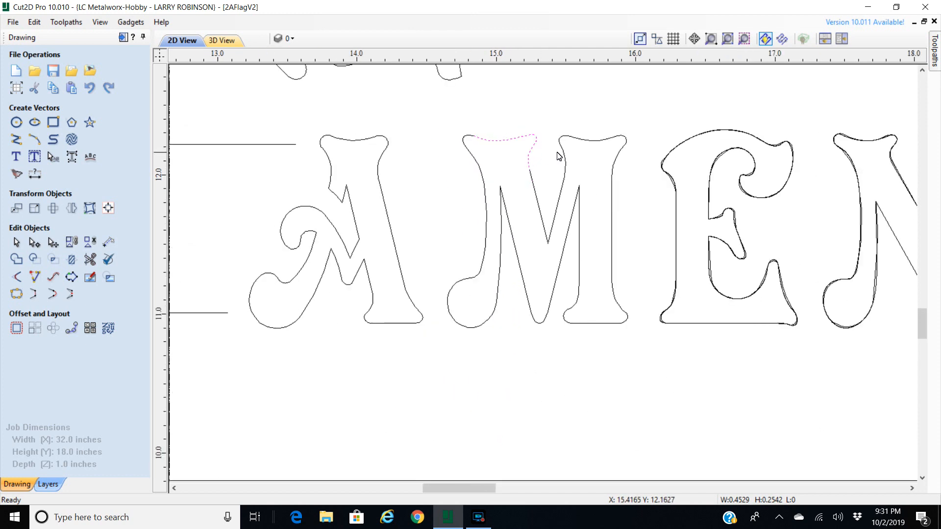
pyautogui.click(591, 143)
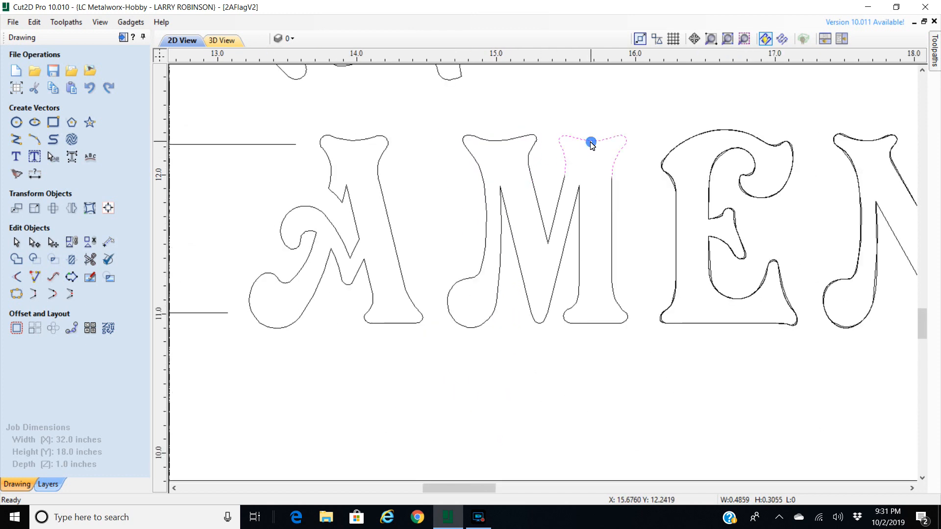
pyautogui.click(612, 213)
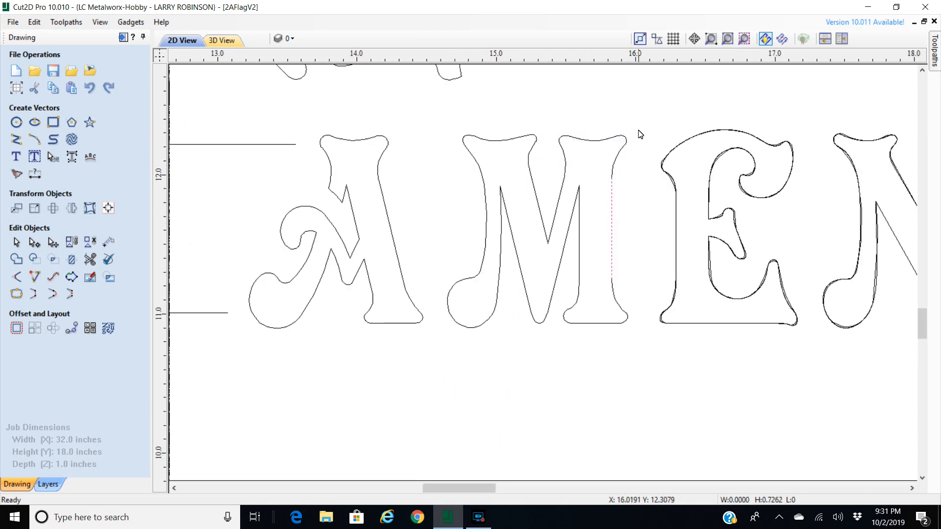
# - Select all the open segments of the M and join them into one closed vector
pyautogui.moveTo(637, 128); pyautogui.dragTo(618, 313)
pyautogui.moveTo(571, 334); pyautogui.dragTo(448, 346)
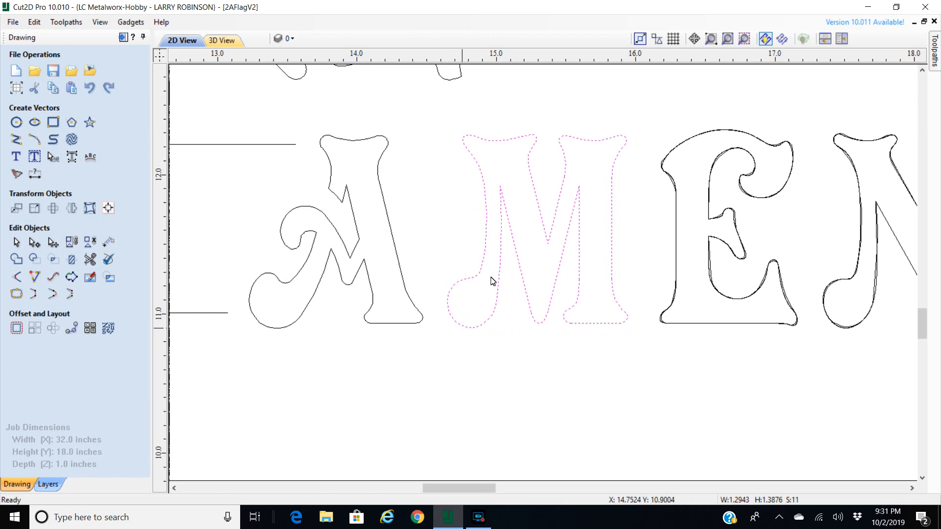
pyautogui.click(16, 294)
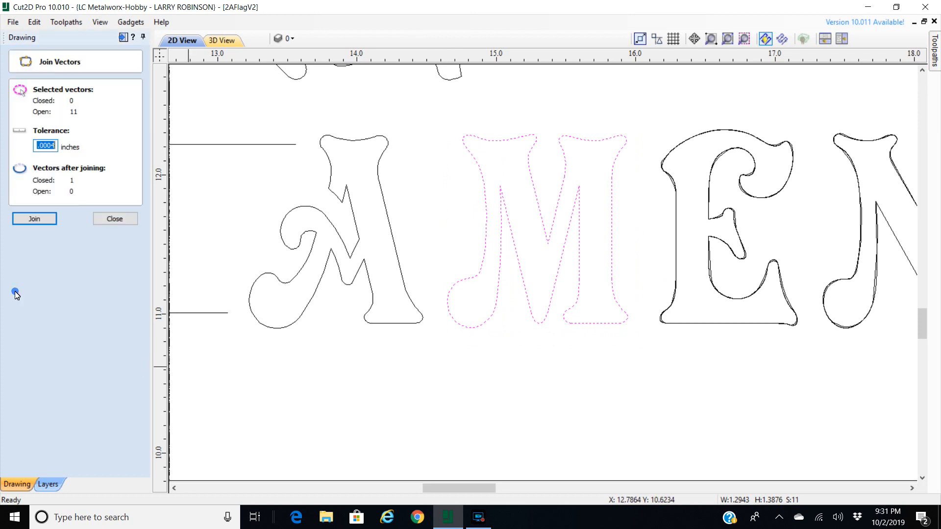
pyautogui.click(33, 219)
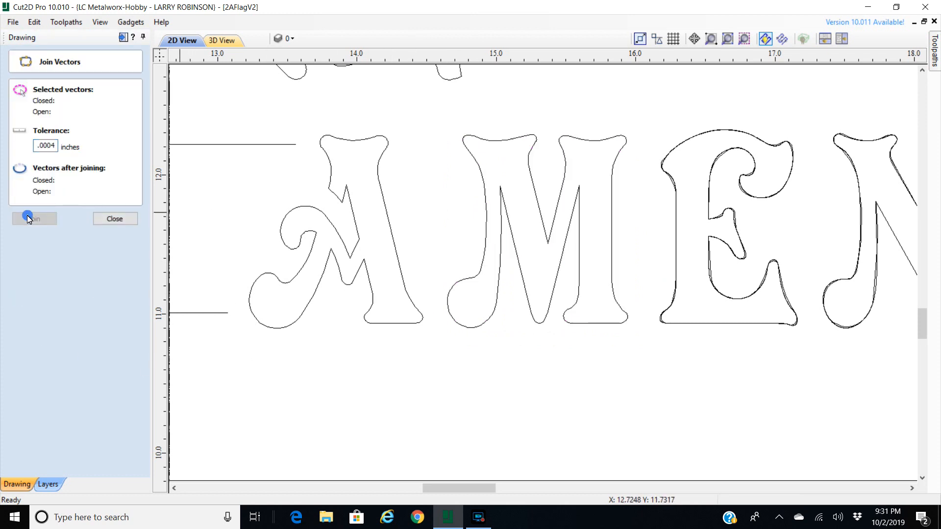
# - Examine the nodes of the A's diagonal, top serif, inner line, curled stroke and right foot for dense-node duplicates
pyautogui.click(419, 187)
pyautogui.click(480, 173)
pyautogui.click(506, 428)
pyautogui.click(395, 240)
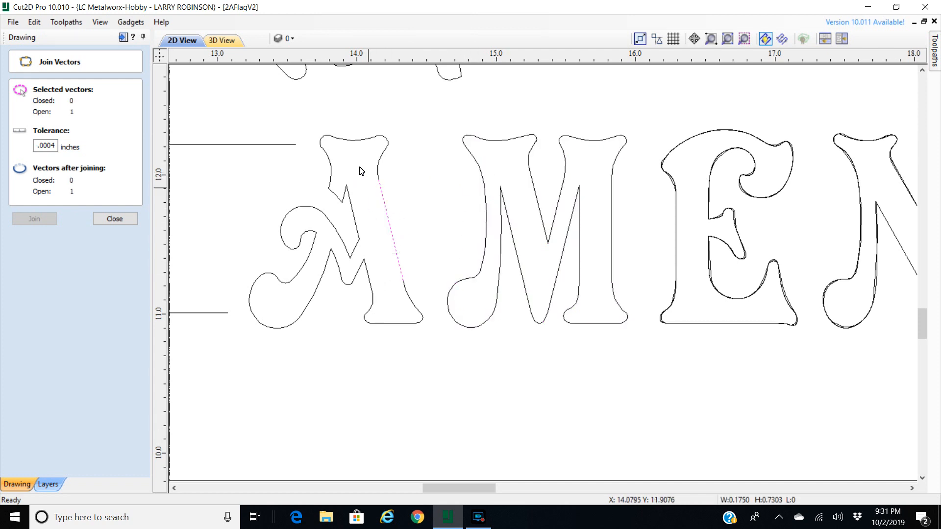
pyautogui.scroll(2, 377, 148)
pyautogui.press('n')
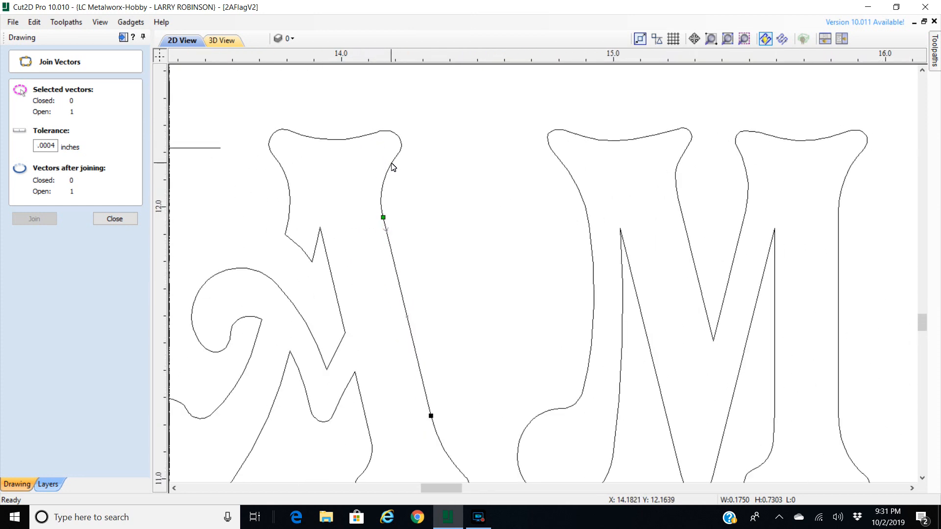
pyautogui.click(390, 164)
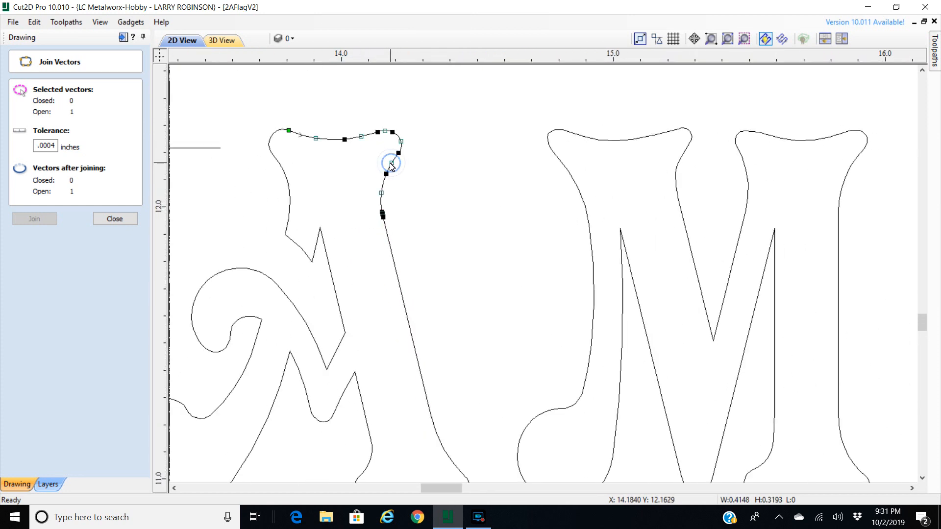
pyautogui.click(288, 185)
pyautogui.click(330, 265)
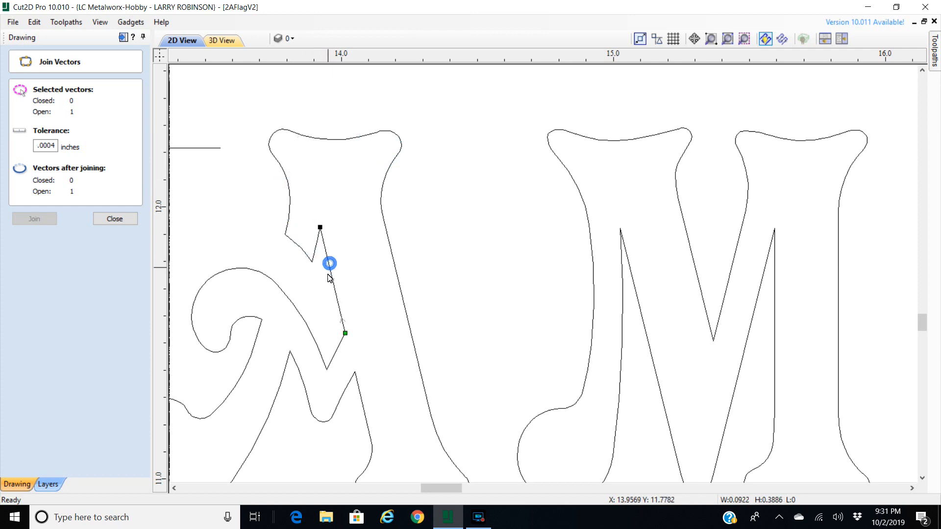
pyautogui.click(337, 349)
pyautogui.scroll(-2, 345, 338)
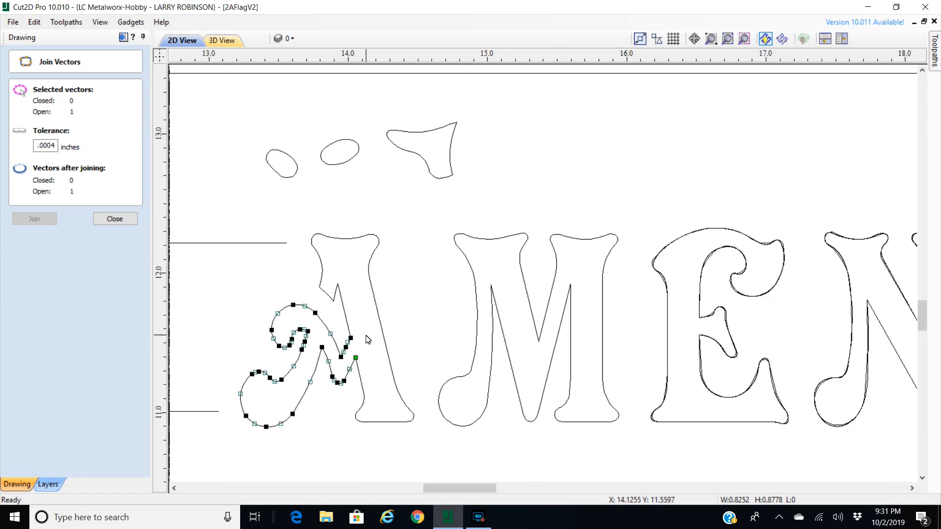
pyautogui.click(406, 405)
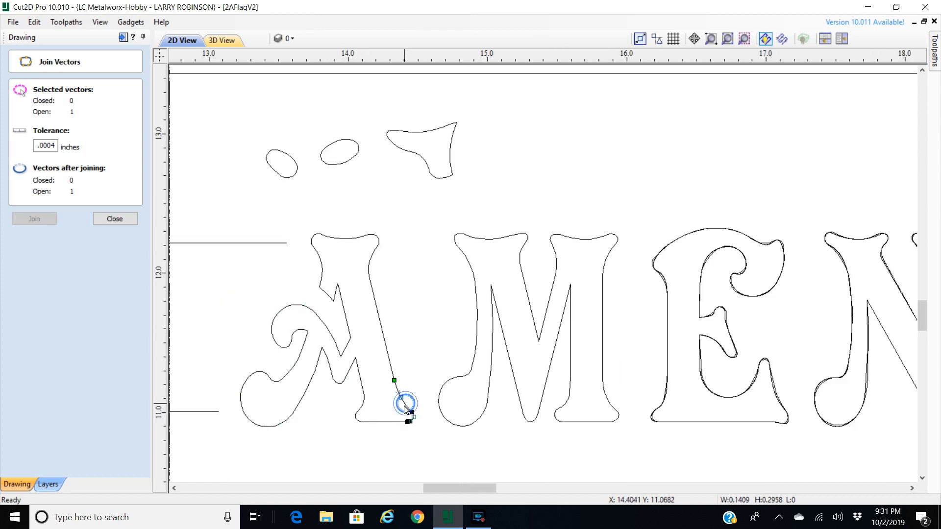
pyautogui.click(376, 421)
pyautogui.click(411, 418)
# - Select the A's outline segments one at a time around the letter to check for overlapping vectors
pyautogui.click(389, 361)
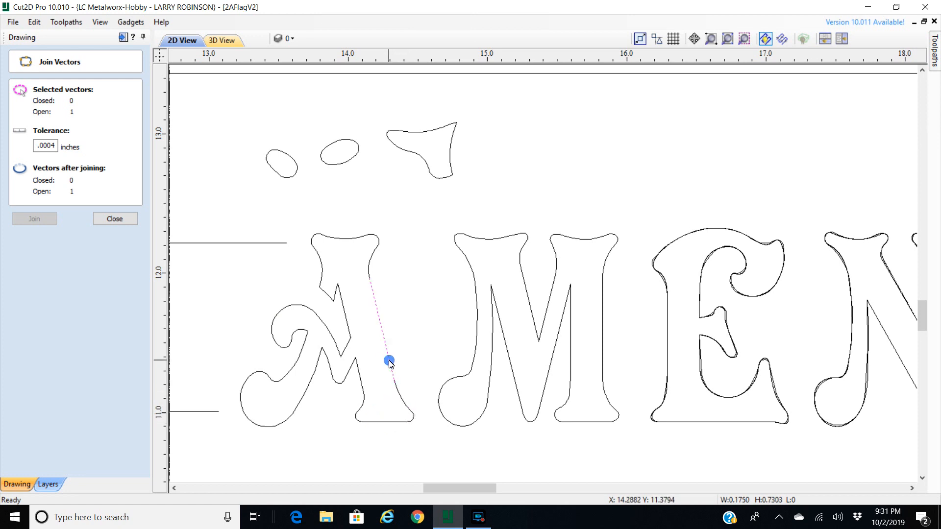
pyautogui.click(371, 267)
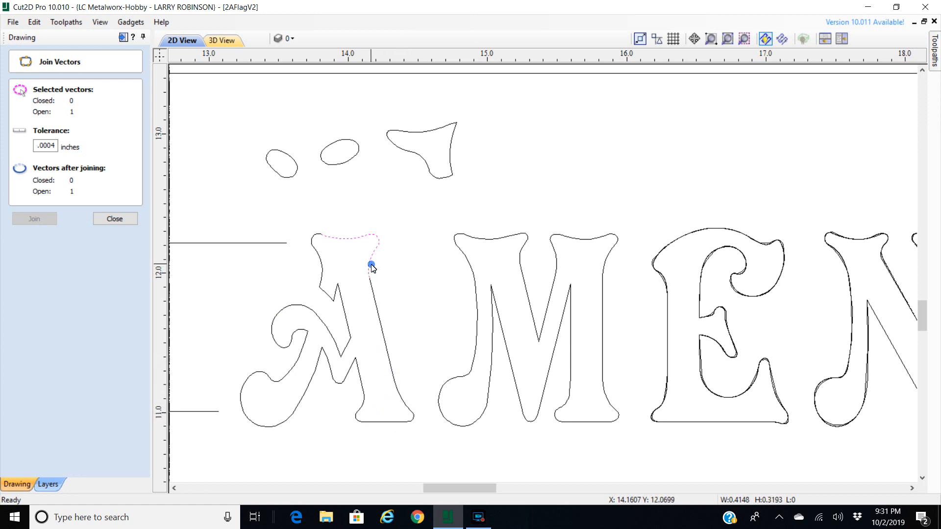
pyautogui.click(315, 240)
pyautogui.click(342, 308)
pyautogui.scroll(3, 351, 324)
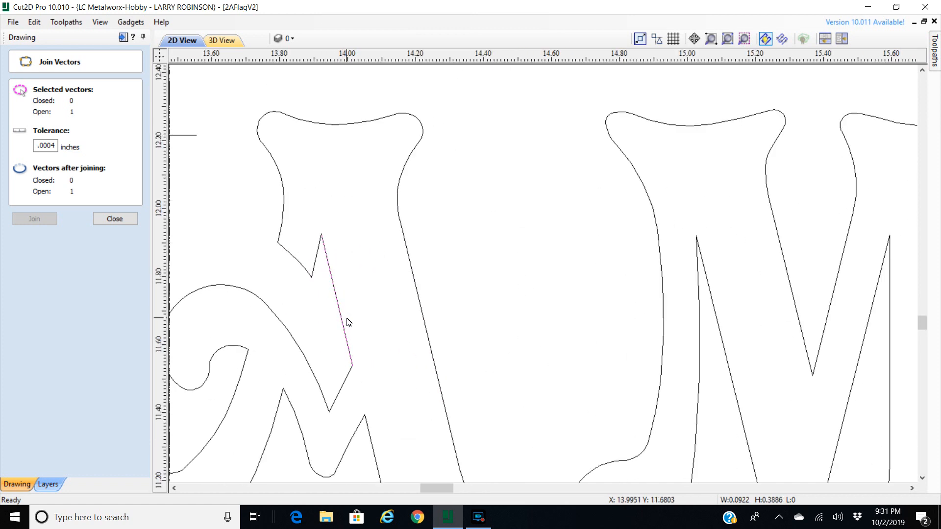
pyautogui.press('Escape')
pyautogui.click(342, 323)
pyautogui.click(346, 378)
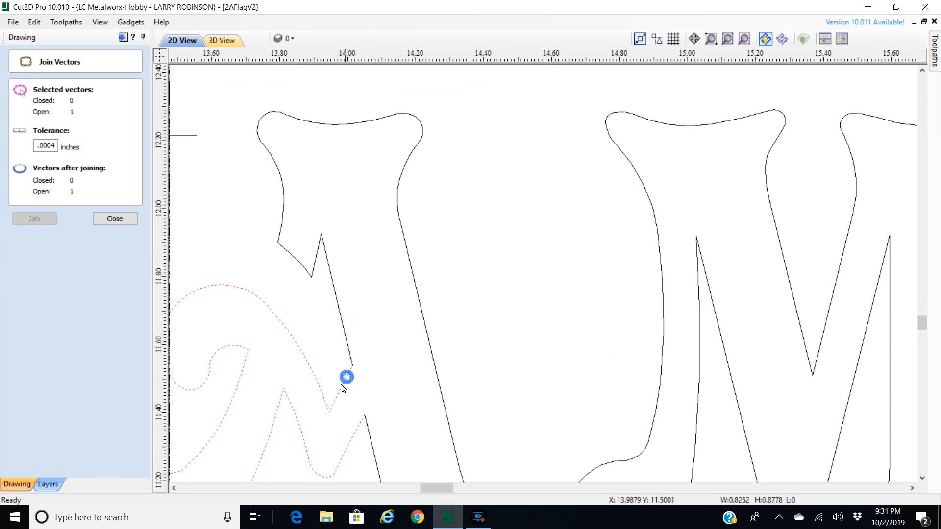
pyautogui.scroll(-2, 320, 417)
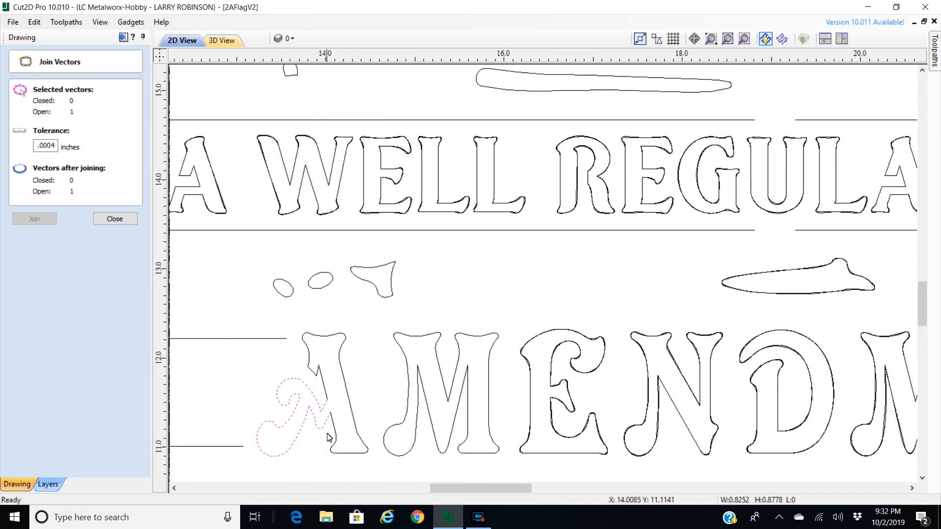
pyautogui.click(334, 426)
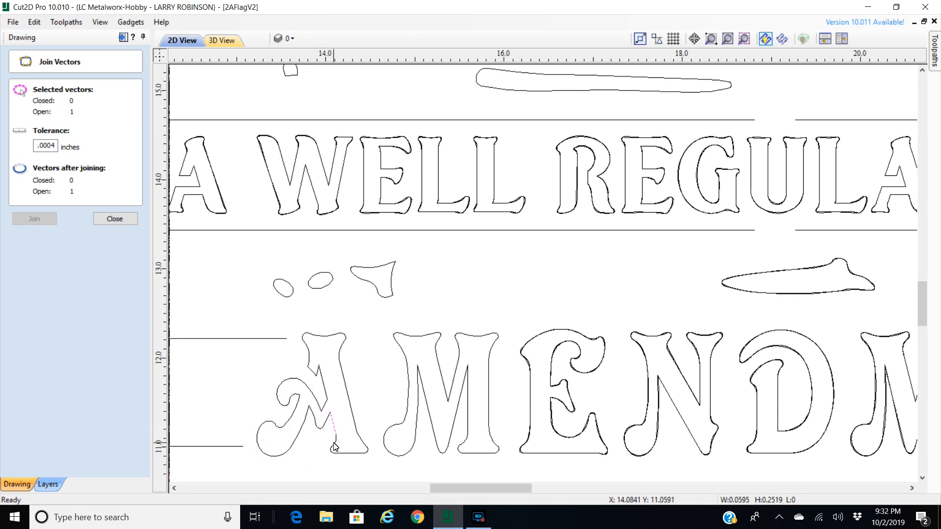
pyautogui.click(337, 440)
pyautogui.click(340, 454)
pyautogui.click(353, 419)
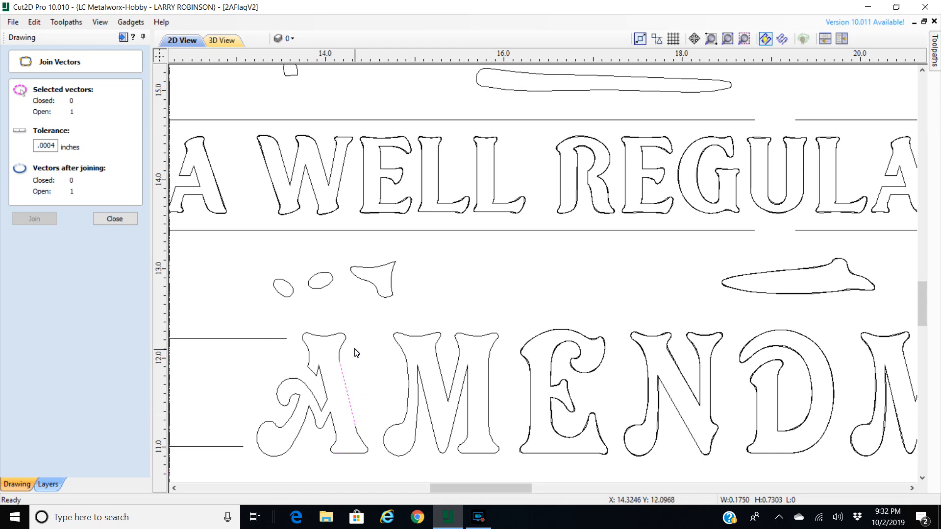
# - Select all the open segments of the A, including its right foot curve, and join them into one closed vector
pyautogui.moveTo(354, 355); pyautogui.dragTo(289, 462)
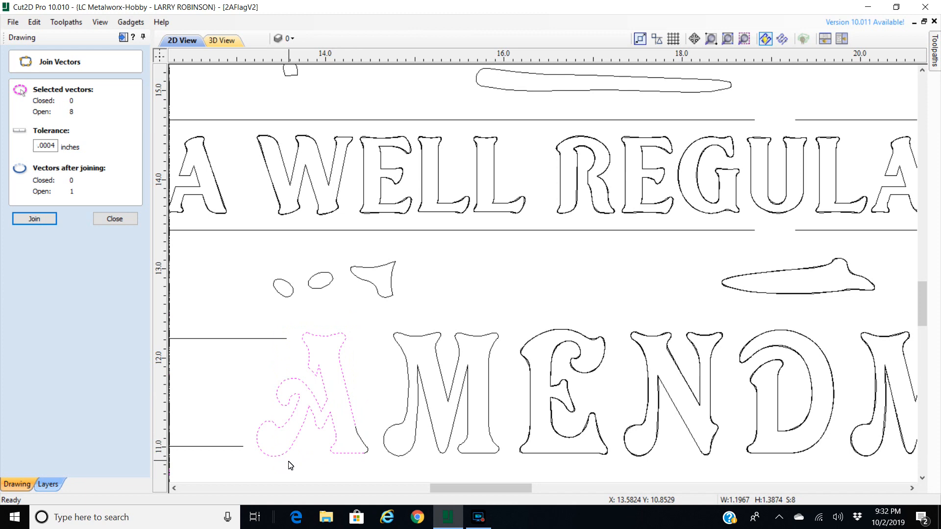
pyautogui.scroll(3, 363, 455)
pyautogui.keyDown('shift'); pyautogui.click(367, 441); pyautogui.keyUp('shift')
pyautogui.scroll(-3, 367, 432)
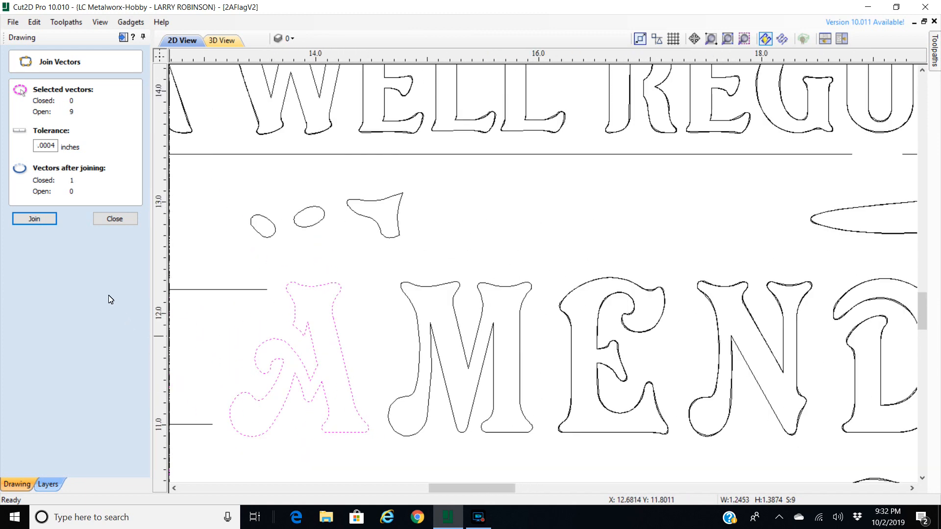
pyautogui.click(34, 218)
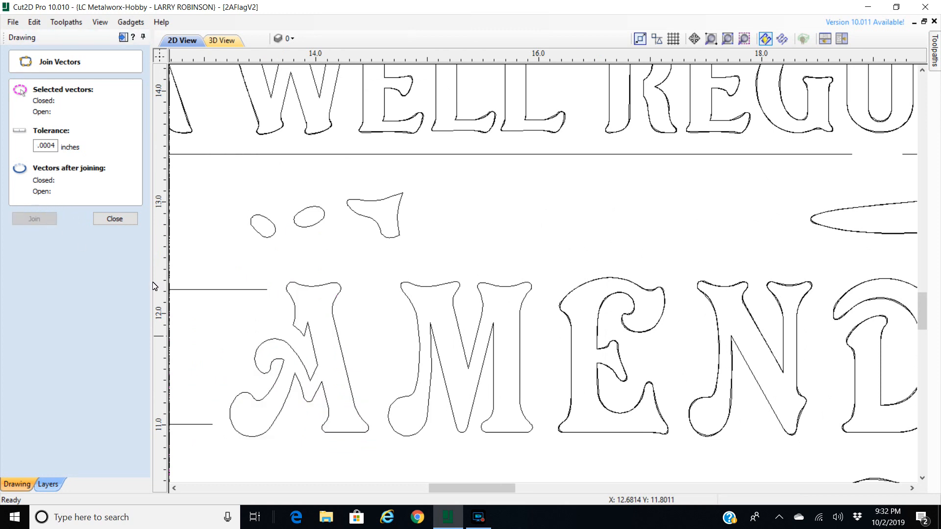
pyautogui.click(110, 218)
# - Check that the joined A and M each select as a single whole outline
pyautogui.click(345, 358)
pyautogui.click(372, 362)
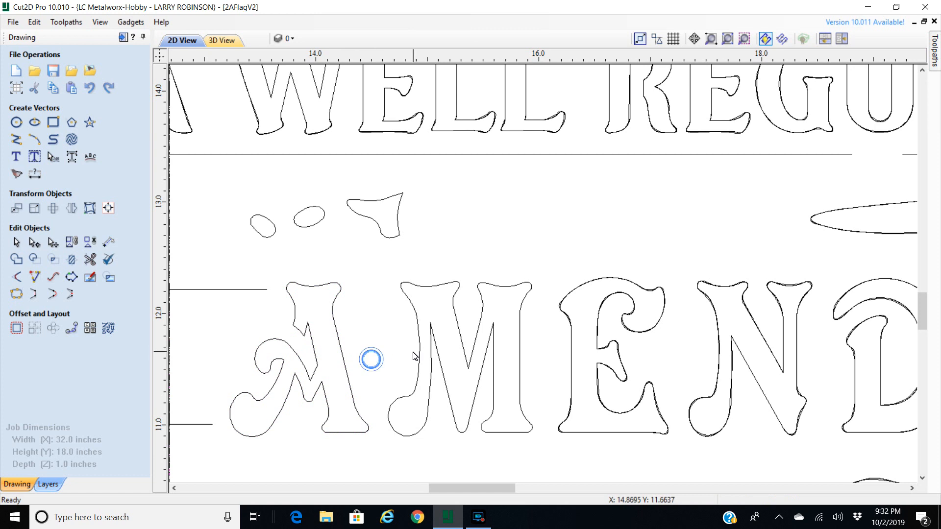
pyautogui.click(419, 350)
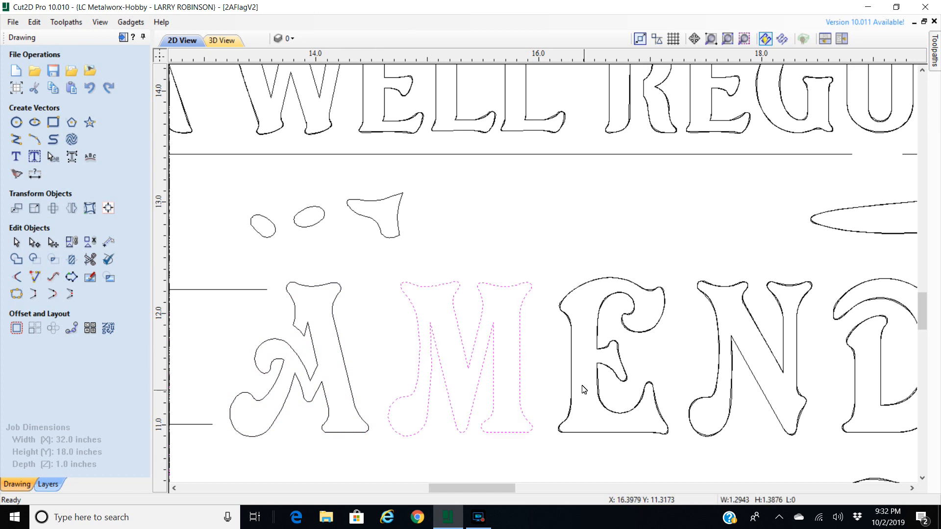
# - Delete the dense-node duplicate of the E's upper-left curve in AMENDMENT, keeping the arc-fitted vector
pyautogui.scroll(3, 572, 323)
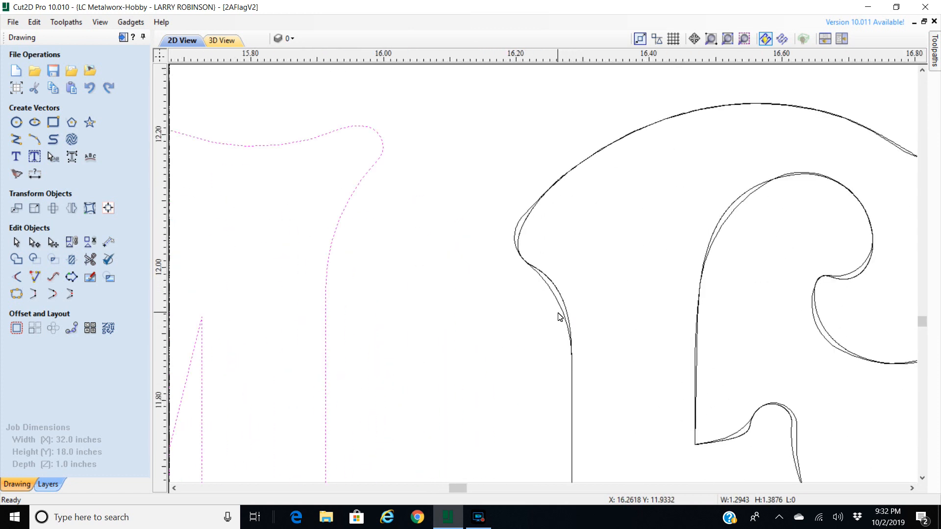
pyautogui.press('n')
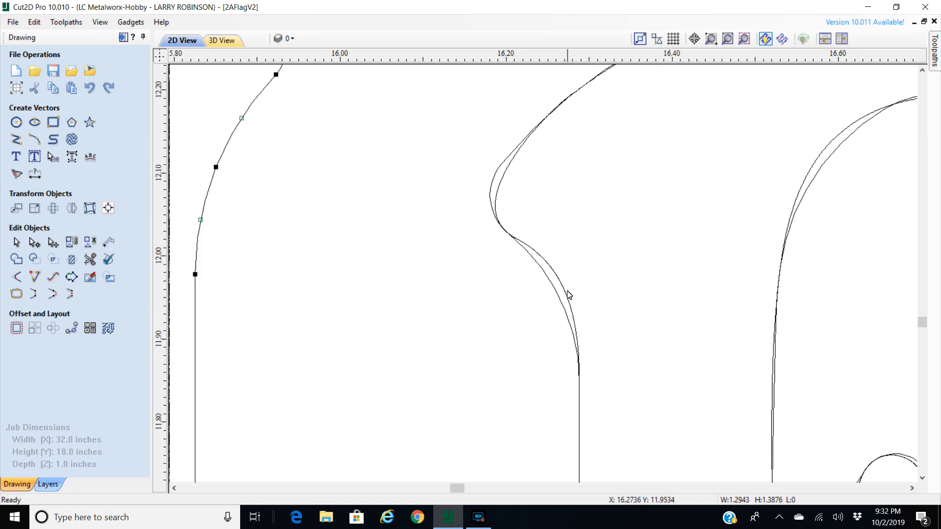
pyautogui.click(555, 291)
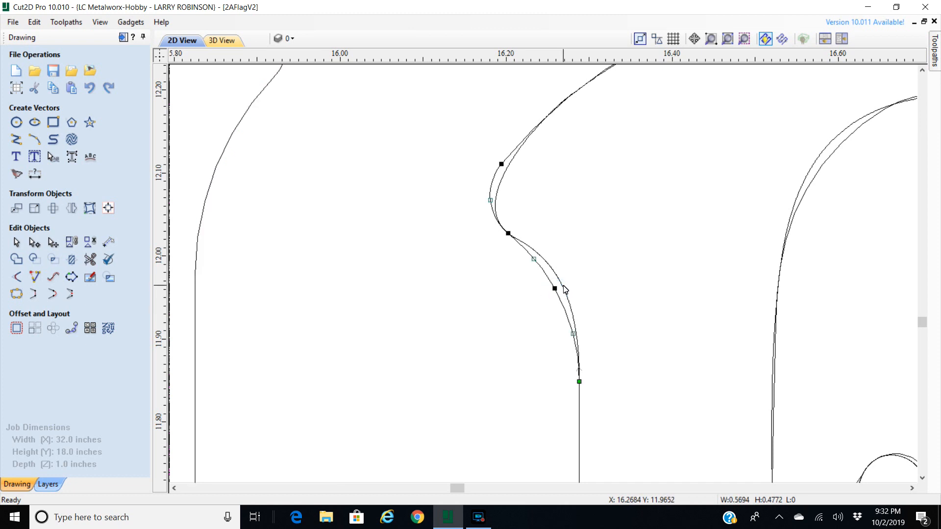
pyautogui.click(563, 287)
pyautogui.press('Escape')
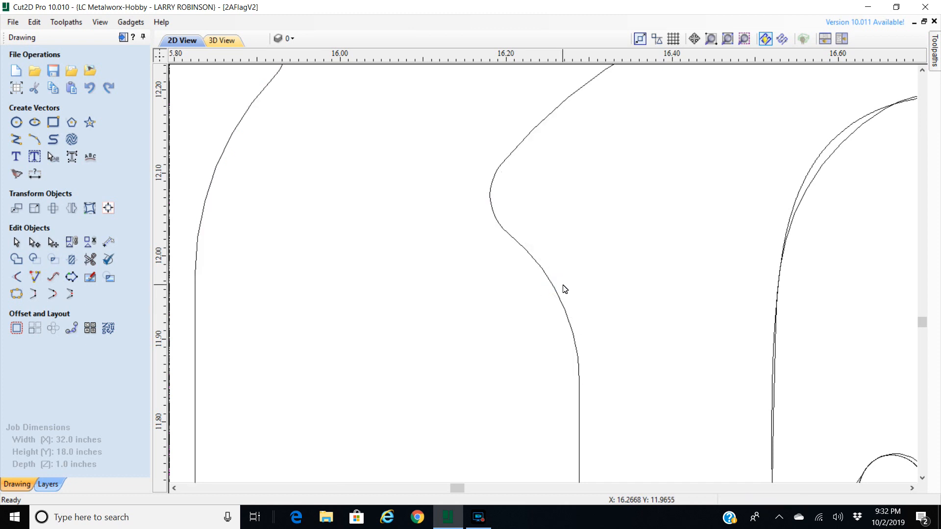
# - Delete the dense-node duplicate of the E's inner and right-hand outline, and check the nodes of the remaining vector
pyautogui.scroll(-5, 564, 289)
pyautogui.scroll(3, 622, 280)
pyautogui.click(634, 229)
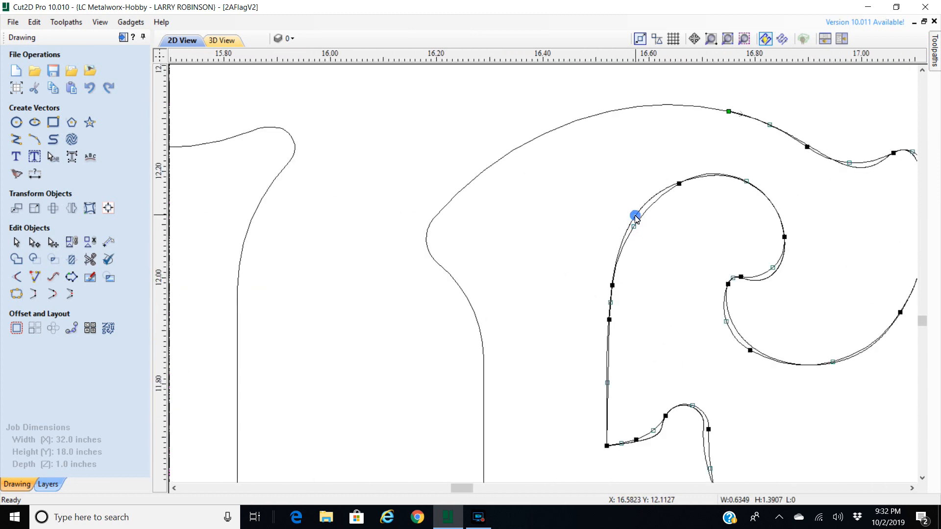
pyautogui.scroll(6, 636, 215)
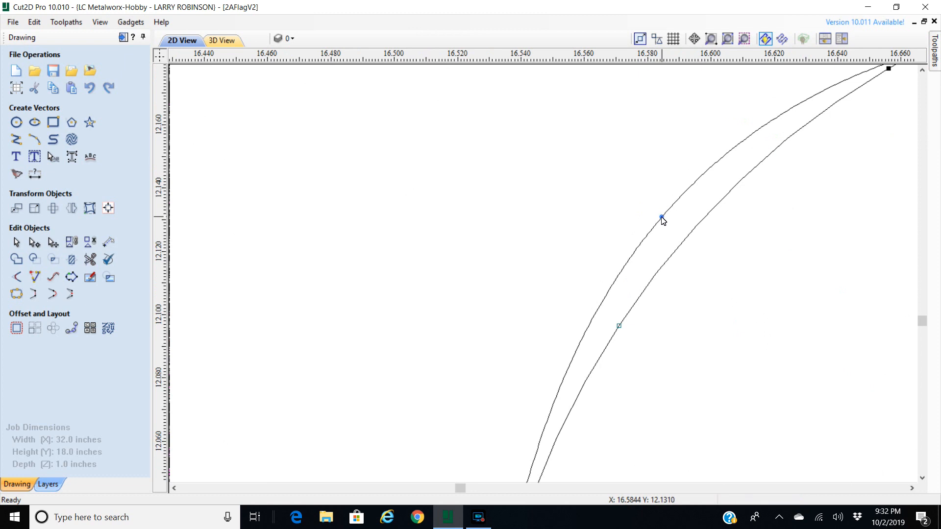
pyautogui.click(661, 219)
pyautogui.press('Escape')
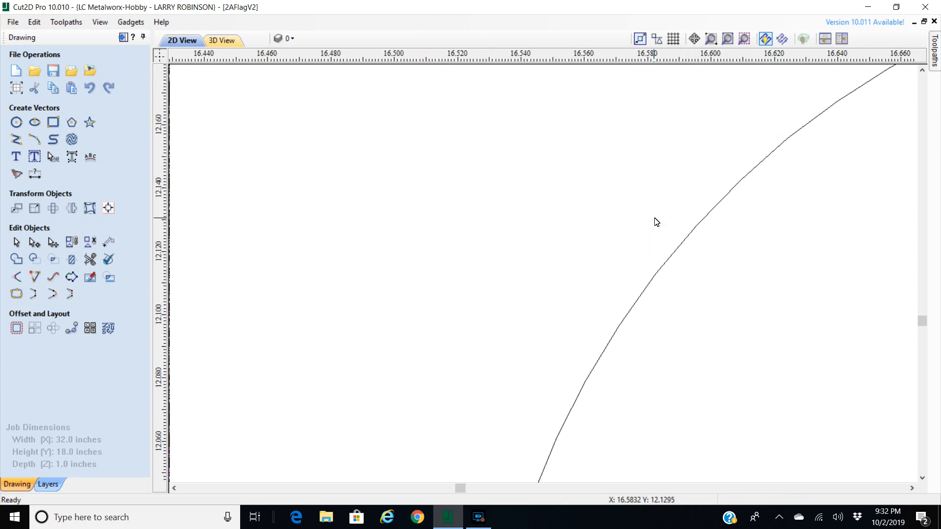
pyautogui.scroll(-7, 646, 223)
pyautogui.scroll(-5, 624, 229)
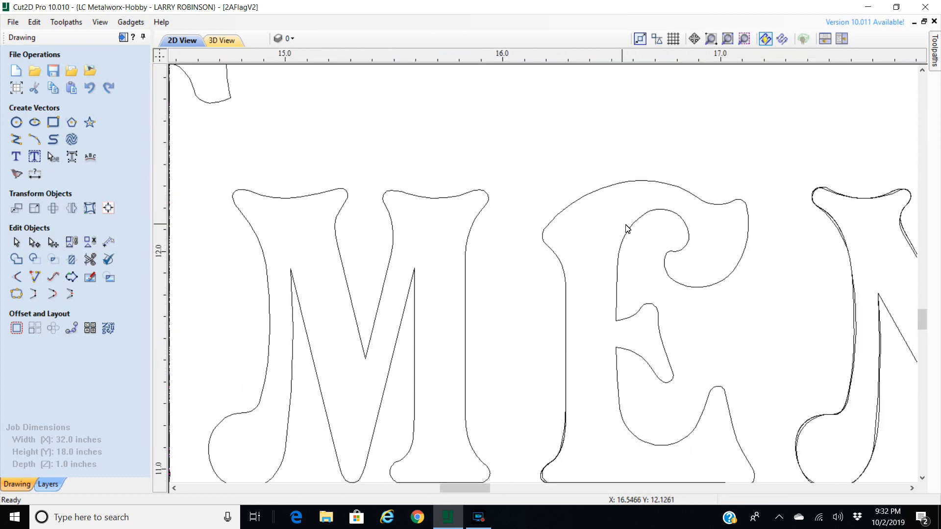
pyautogui.scroll(6, 740, 248)
pyautogui.click(763, 258)
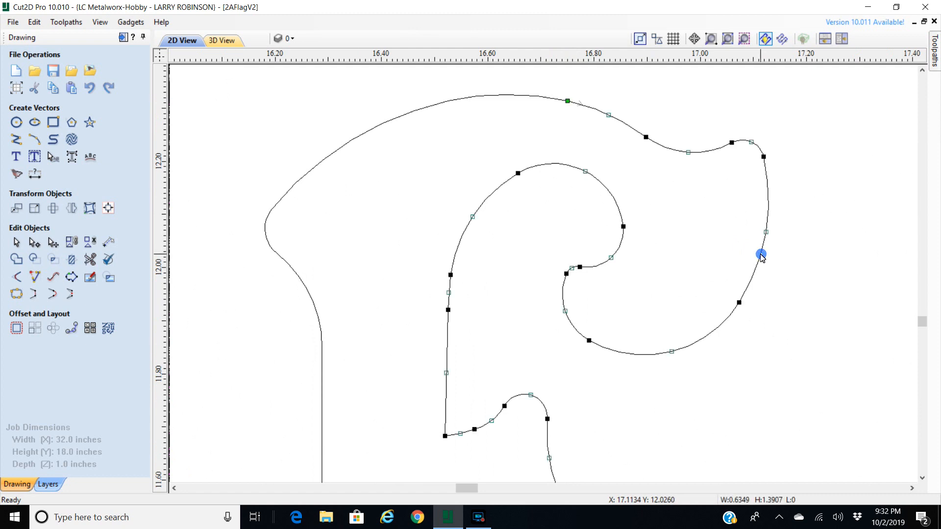
pyautogui.scroll(-5, 616, 342)
pyautogui.scroll(-1, 612, 353)
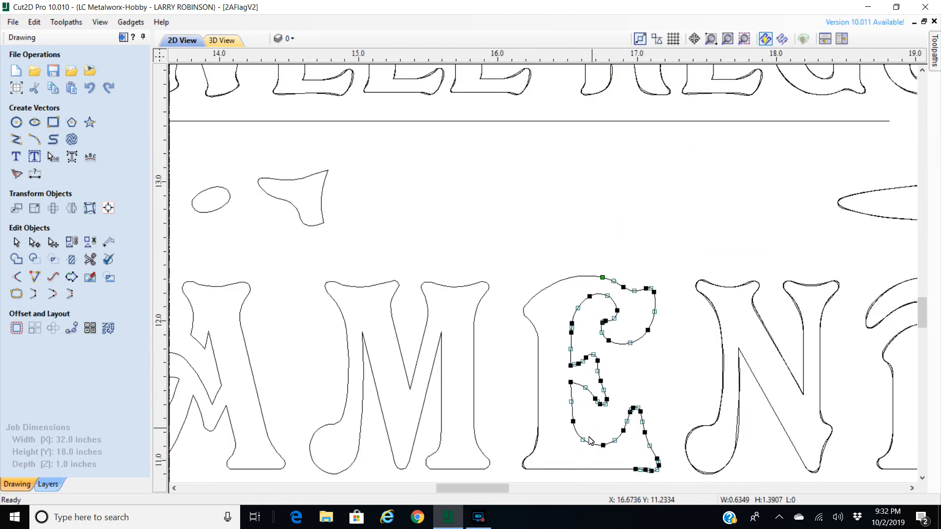
# - Delete the dense-node duplicate of the E's lower-left foot curve, and inspect the remaining curve and the lower-right corner
pyautogui.scroll(4, 529, 478)
pyautogui.scroll(5, 511, 470)
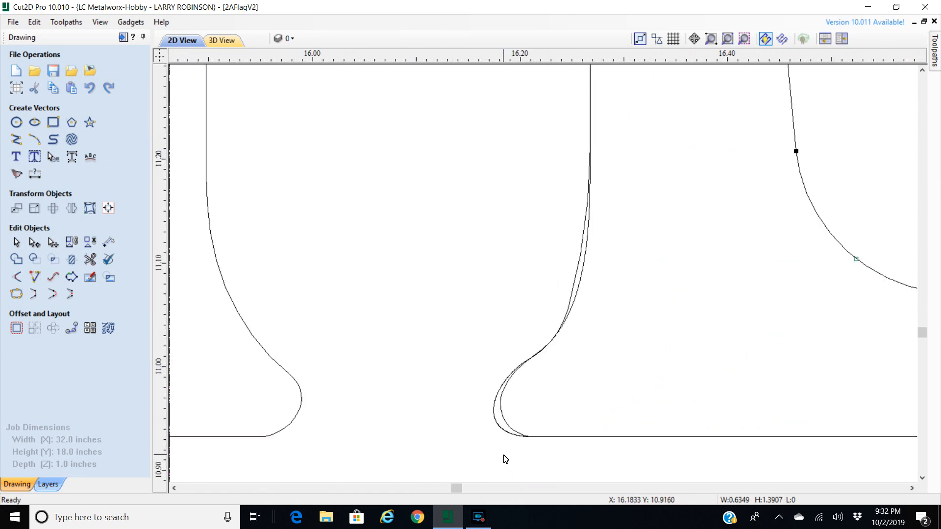
pyautogui.click(489, 385)
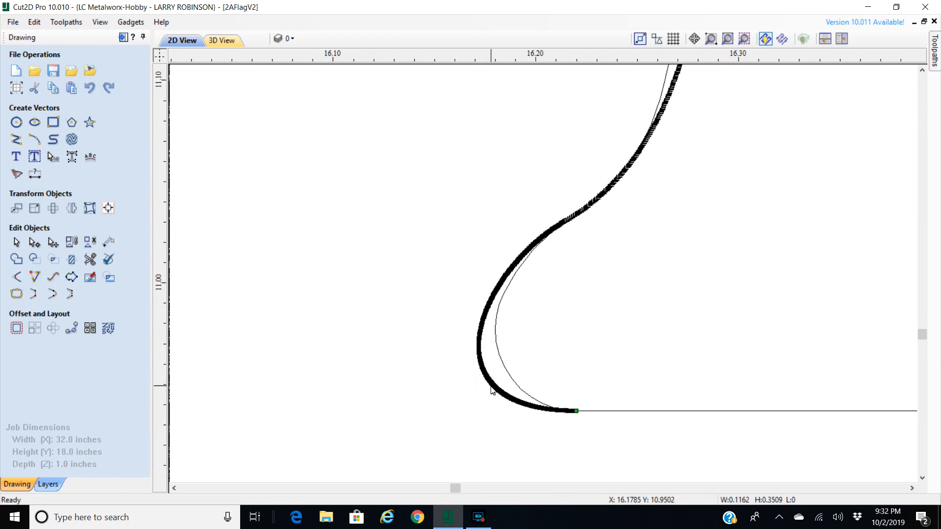
pyautogui.press('Delete')
pyautogui.click(505, 371)
pyautogui.scroll(-3, 507, 368)
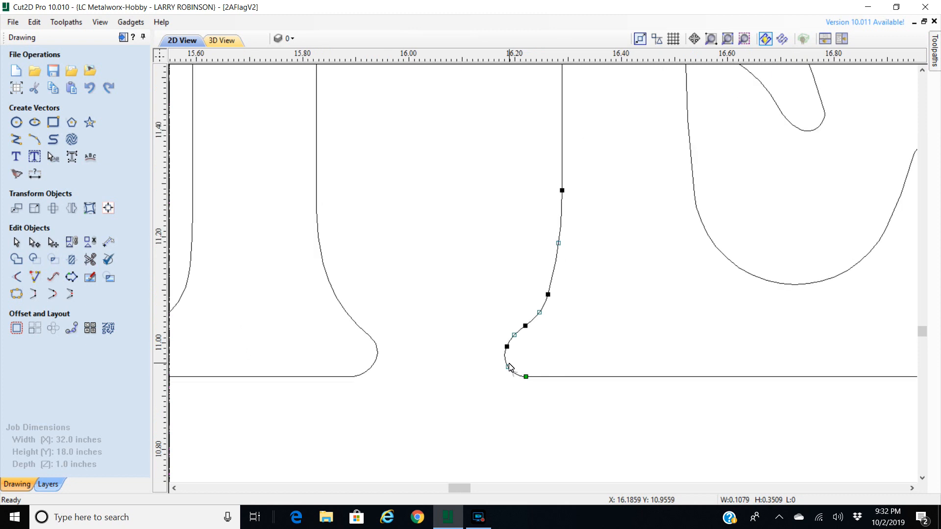
pyautogui.scroll(-3, 509, 367)
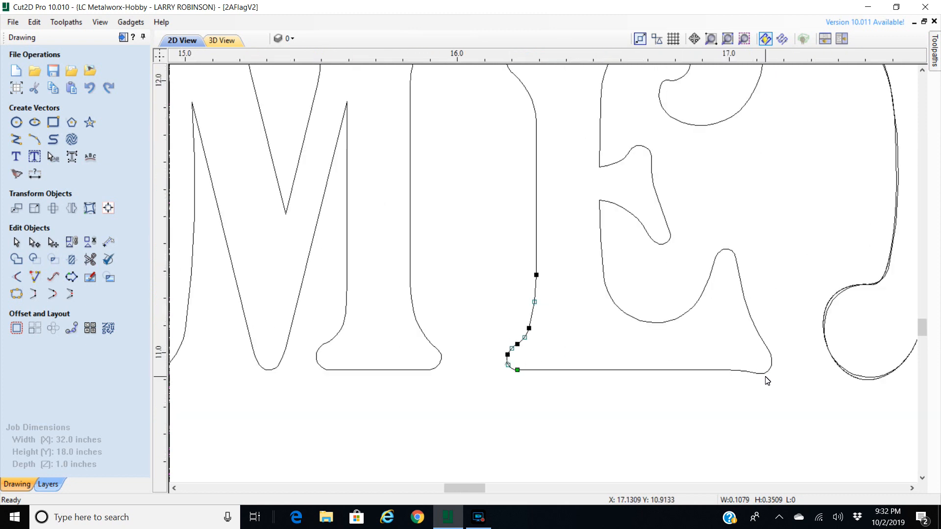
pyautogui.scroll(4, 769, 372)
pyautogui.scroll(-6, 768, 362)
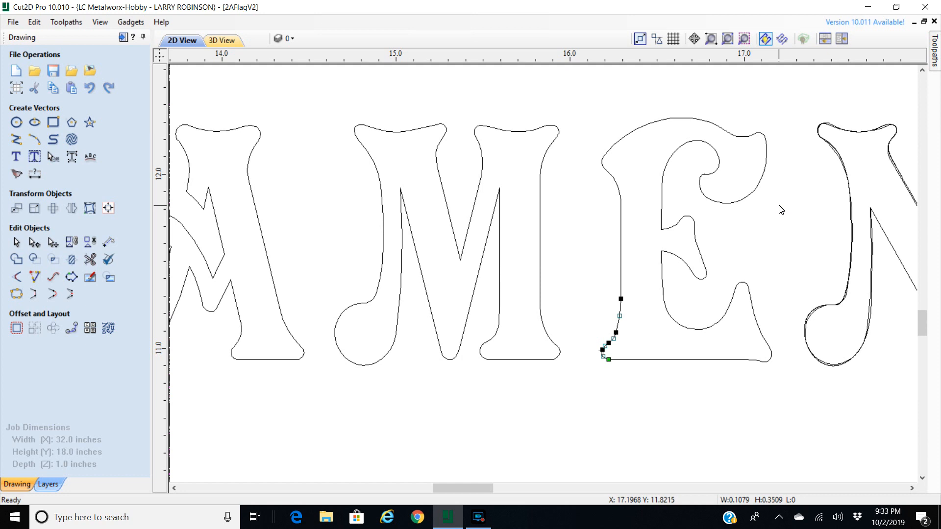
# - Select the E's inner outline, top curve and left stem in turn to check for overlapping vectors
pyautogui.click(754, 194)
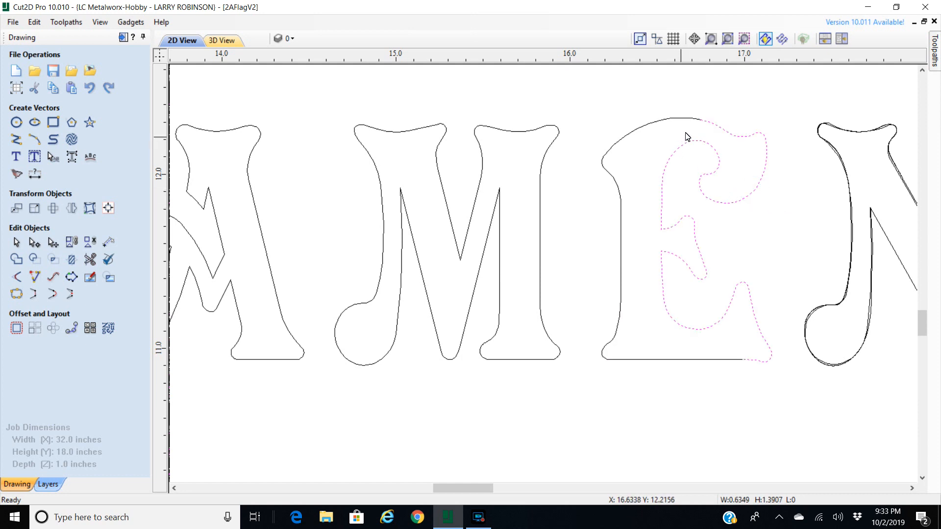
pyautogui.scroll(3, 686, 136)
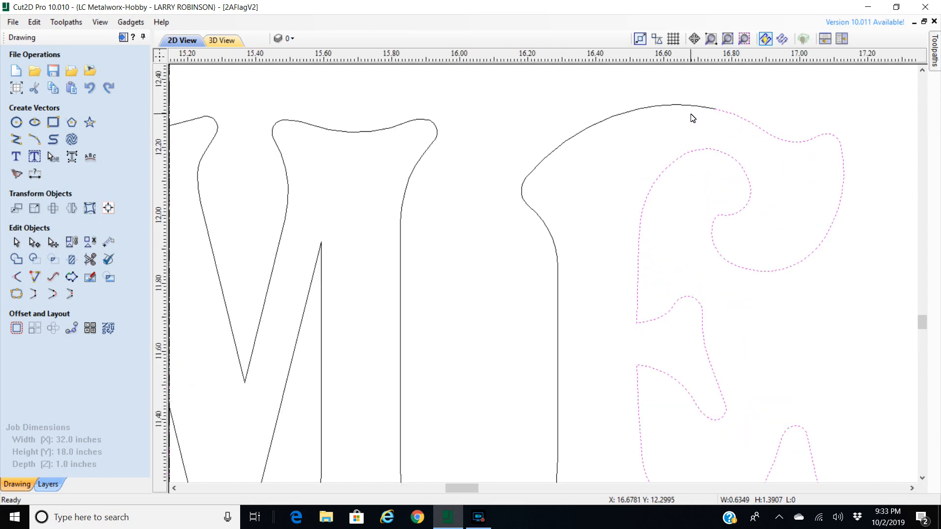
pyautogui.keyDown('shift'); pyautogui.click(699, 108); pyautogui.keyUp('shift')
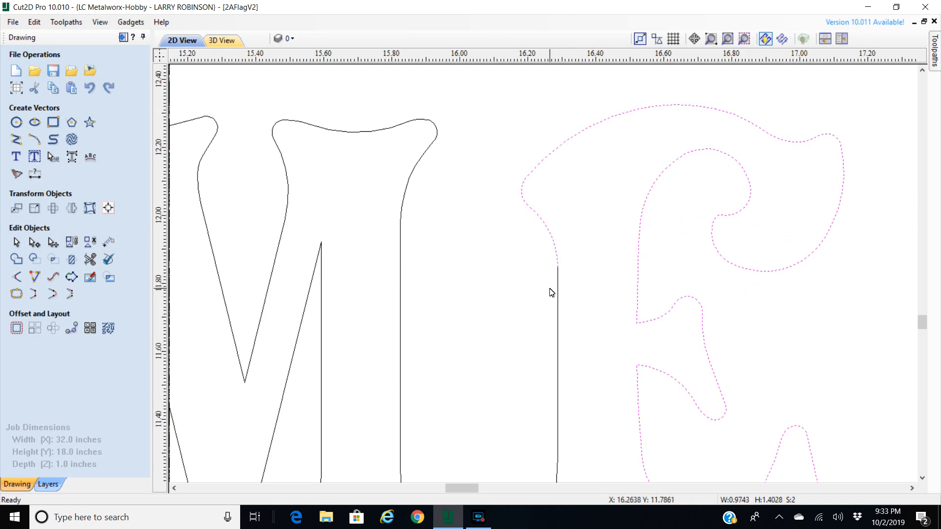
pyautogui.scroll(-2, 571, 321)
pyautogui.click(511, 339)
pyautogui.click(563, 319)
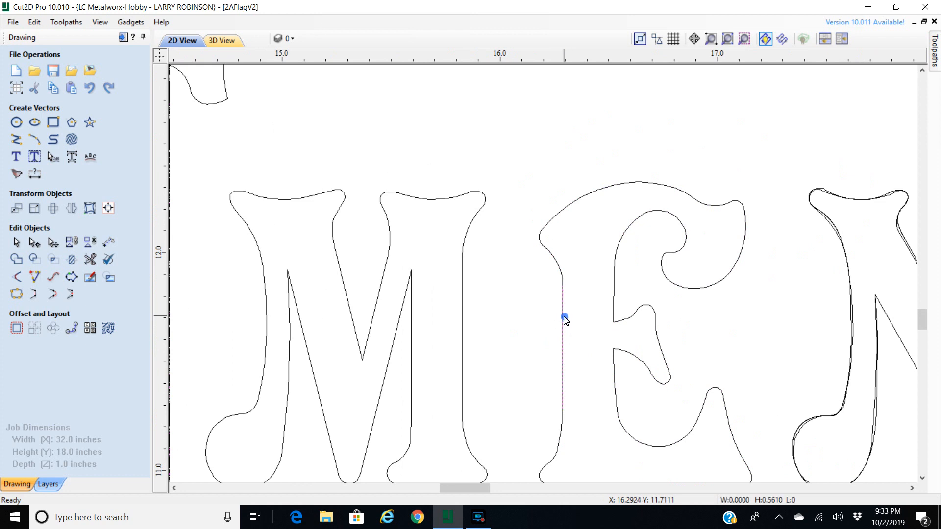
pyautogui.press('Escape')
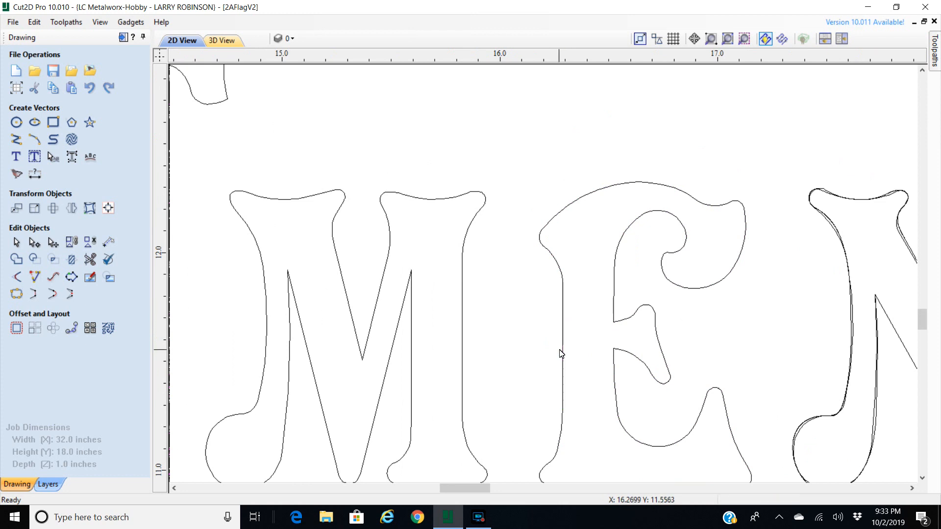
pyautogui.click(562, 345)
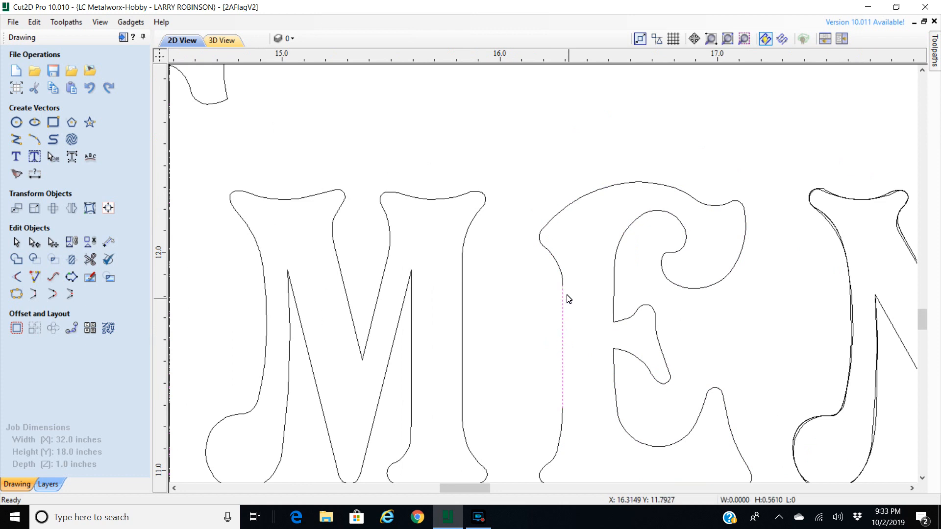
pyautogui.click(561, 275)
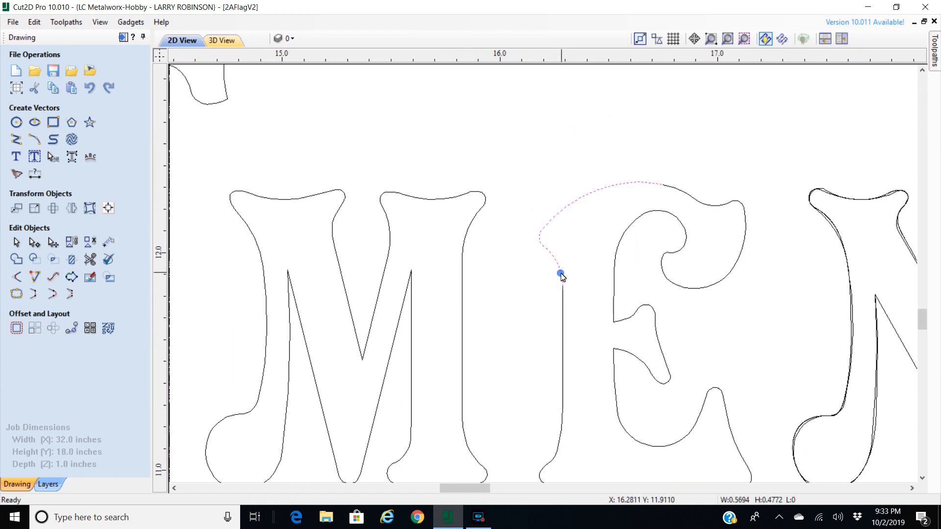
# - Select the E's lower-left foot curve and straight base line in turn to check for leftover duplicates
pyautogui.click(561, 442)
pyautogui.scroll(-3, 559, 439)
pyautogui.scroll(3, 583, 474)
pyautogui.scroll(2, 583, 474)
pyautogui.click(542, 420)
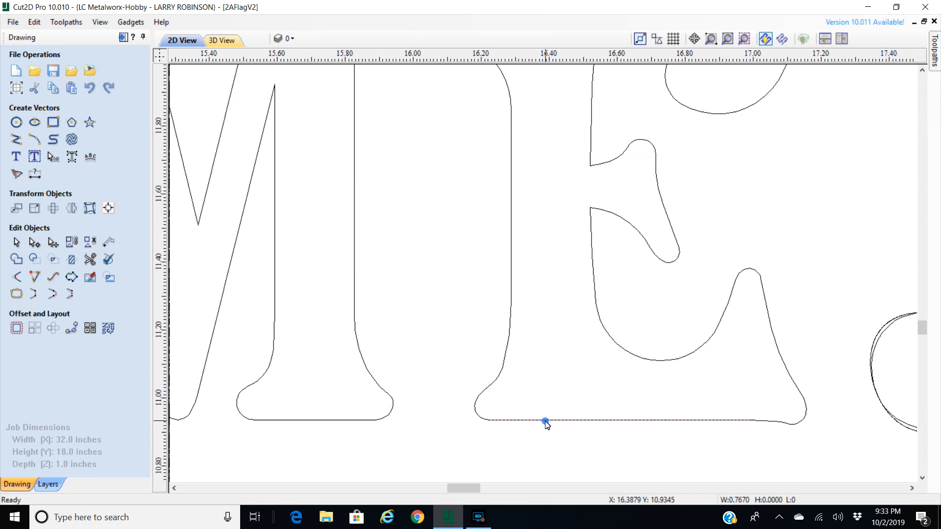
pyautogui.click(649, 420)
pyautogui.scroll(-2, 650, 424)
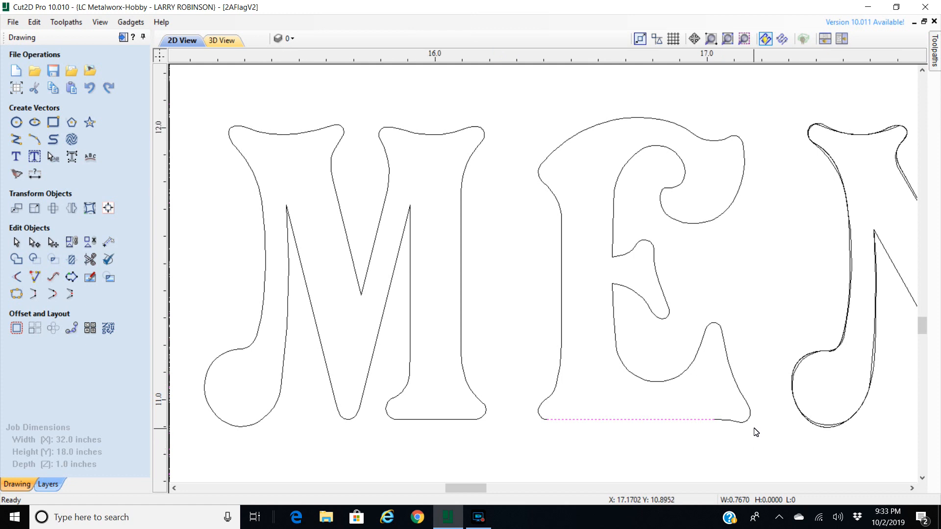
# - Select all five open segments of the E and join them into one closed vector with a 0.0004-inch tolerance
pyautogui.scroll(3, 754, 429)
pyautogui.click(692, 408)
pyautogui.scroll(-3, 600, 234)
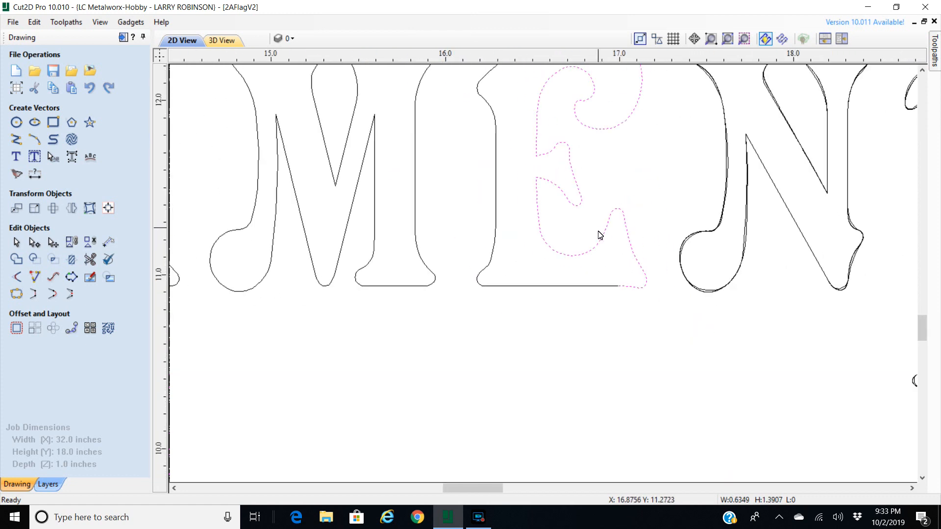
pyautogui.keyDown('shift'); pyautogui.click(593, 285); pyautogui.keyUp('shift')
pyautogui.keyDown('shift'); pyautogui.click(495, 235); pyautogui.keyUp('shift')
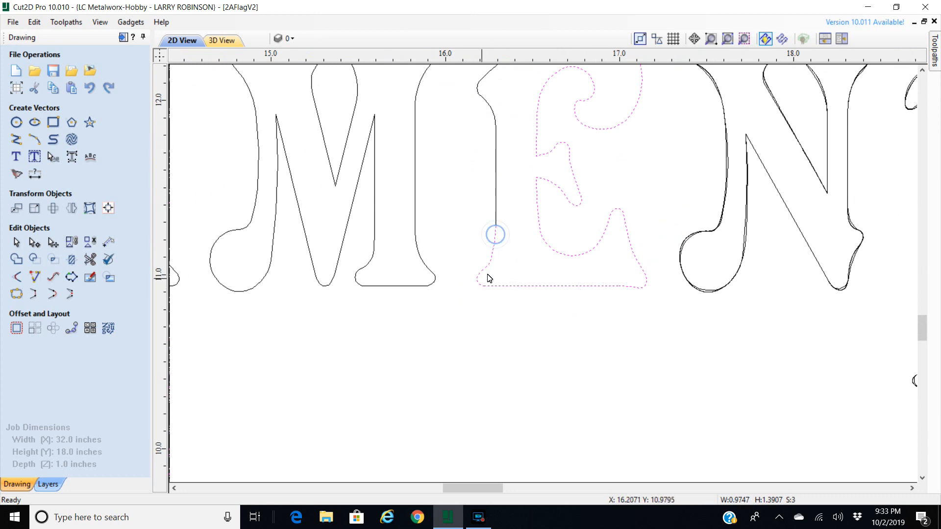
pyautogui.keyDown('shift'); pyautogui.click(496, 135); pyautogui.keyUp('shift')
pyautogui.scroll(-3, 496, 136)
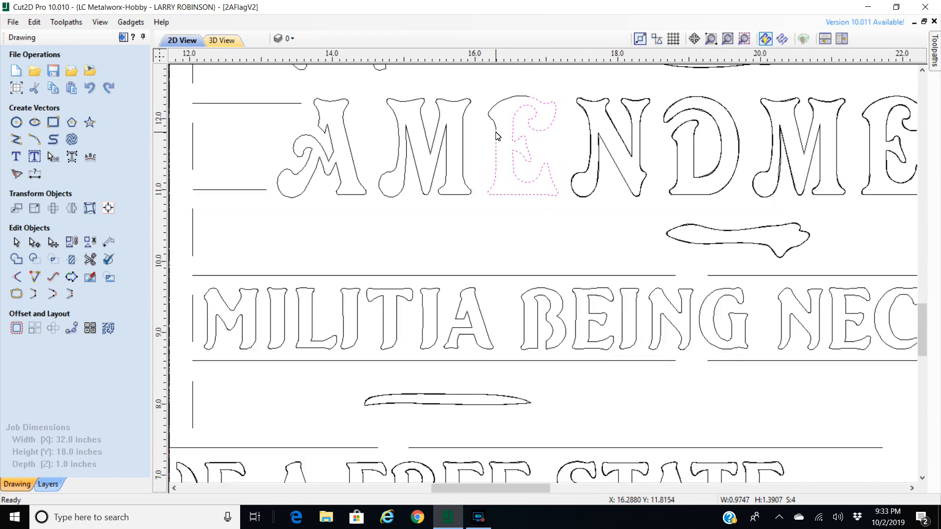
pyautogui.keyDown('shift'); pyautogui.click(501, 102); pyautogui.keyUp('shift')
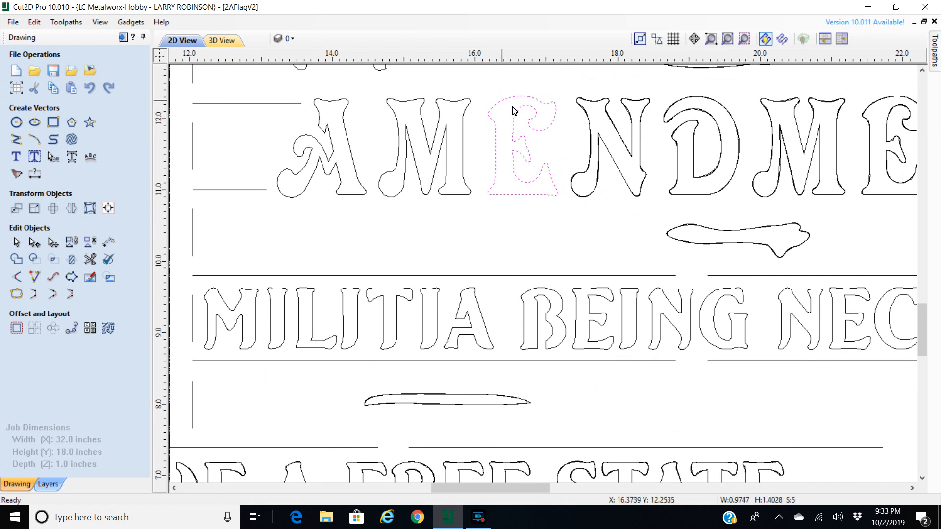
pyautogui.click(16, 294)
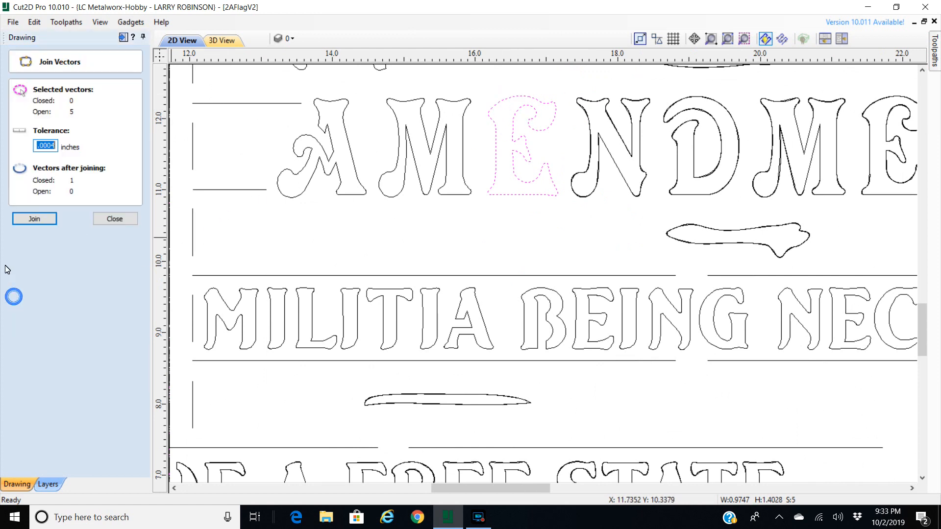
pyautogui.click(27, 220)
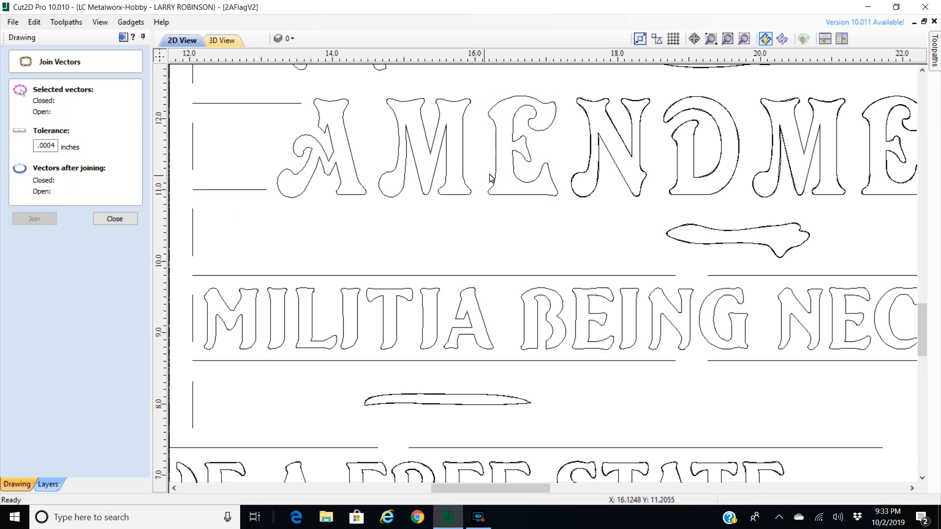
pyautogui.click(115, 219)
# - Check that the joined E selects as a single whole outline, and review the full flag design
pyautogui.click(543, 130)
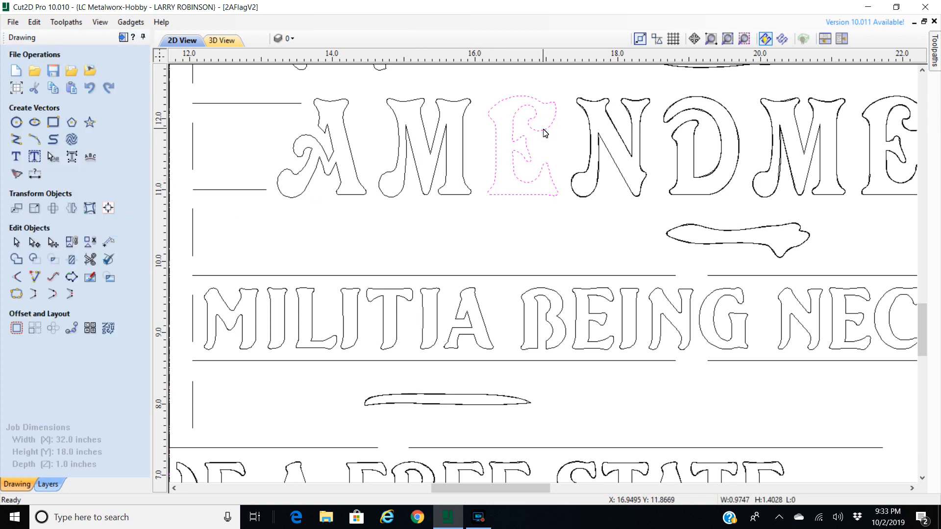
pyautogui.scroll(-2, 601, 108)
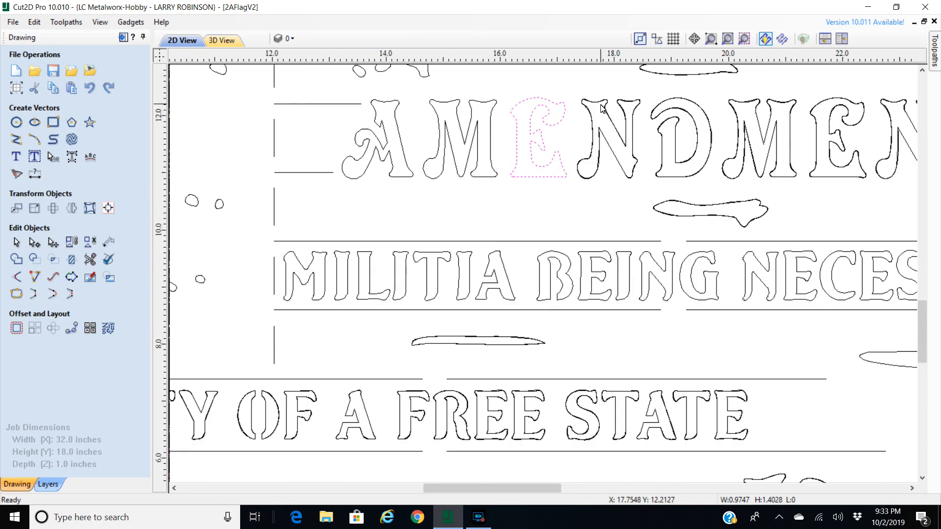
pyautogui.scroll(-5, 602, 108)
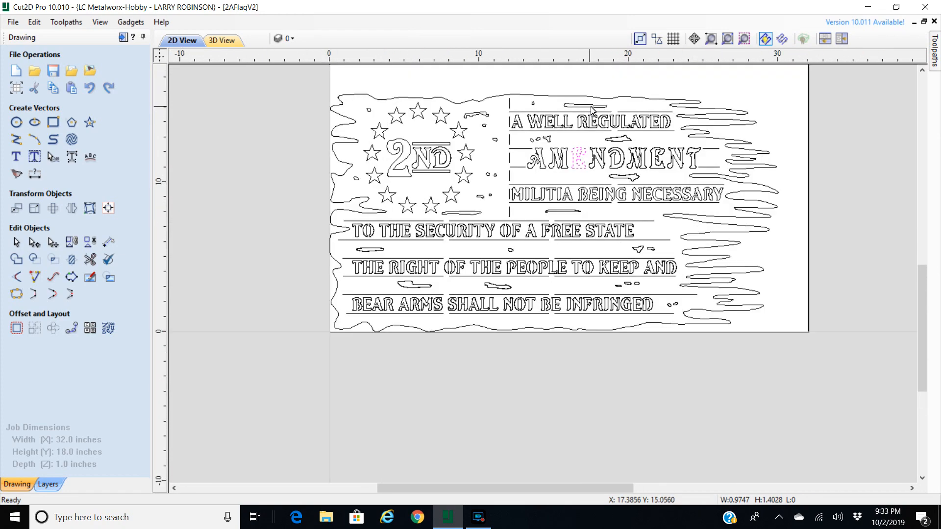
pyautogui.scroll(3, 592, 109)
pyautogui.click(577, 167)
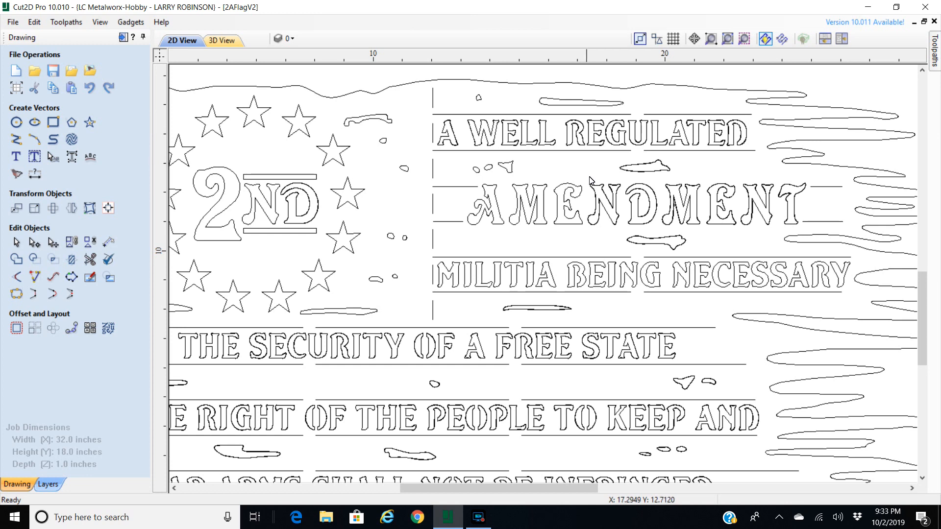
pyautogui.scroll(-3, 597, 218)
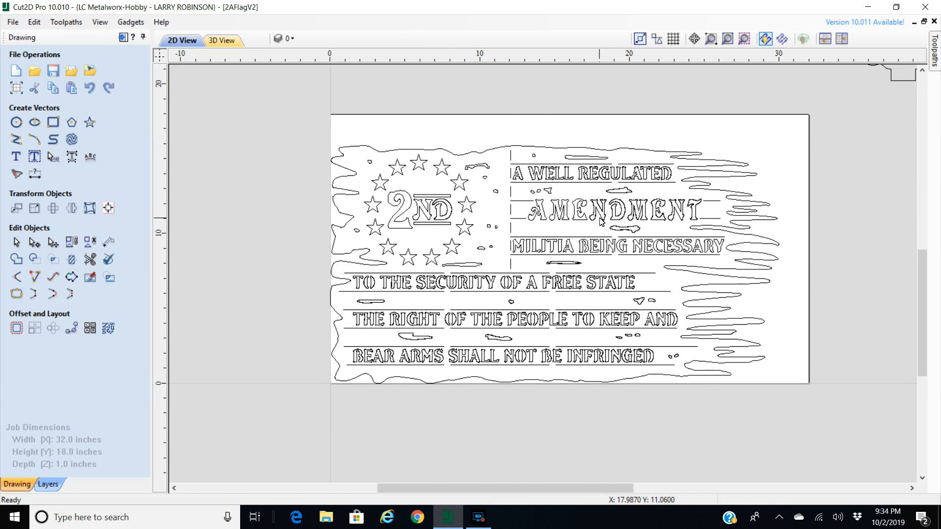
# - Show the nodes of the dense-node duplicate along the left part of the first N in AMENDMENT and delete that duplicate
pyautogui.scroll(2, 748, 199)
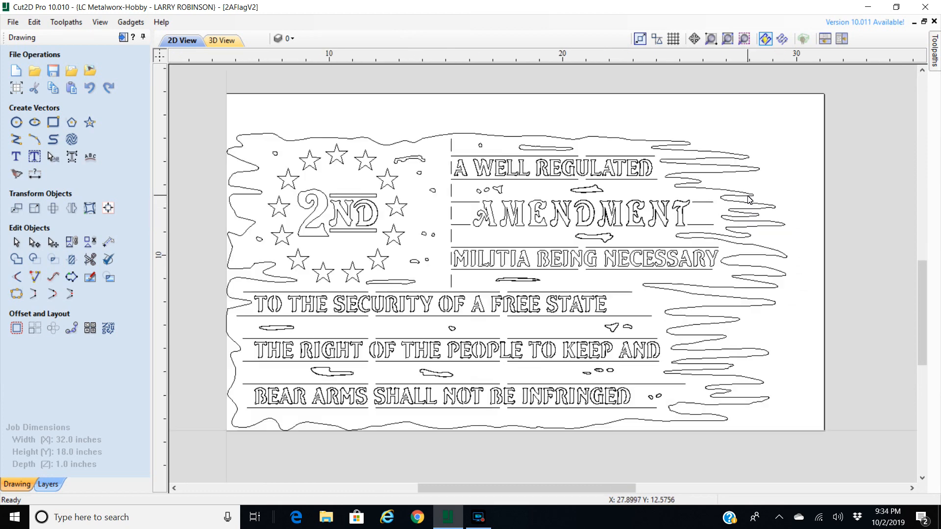
pyautogui.scroll(-3, 664, 203)
pyautogui.scroll(7, 664, 204)
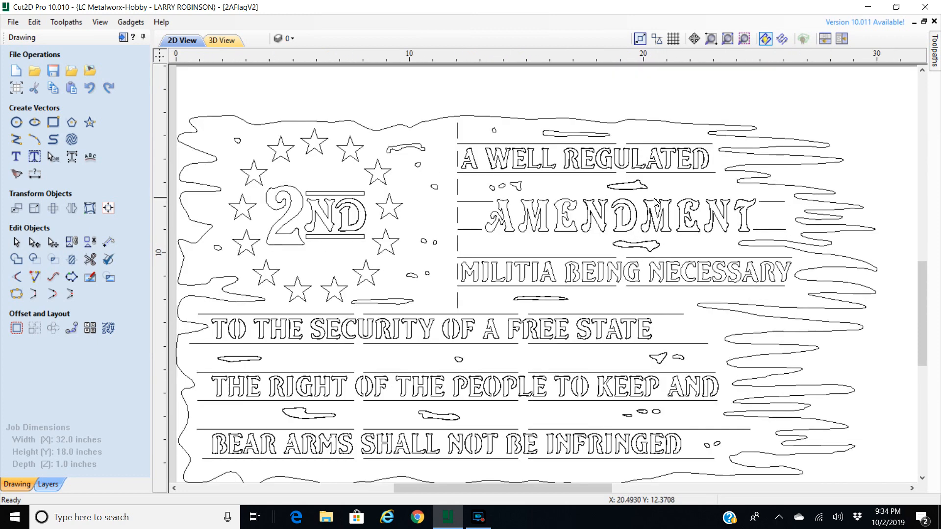
pyautogui.click(457, 218)
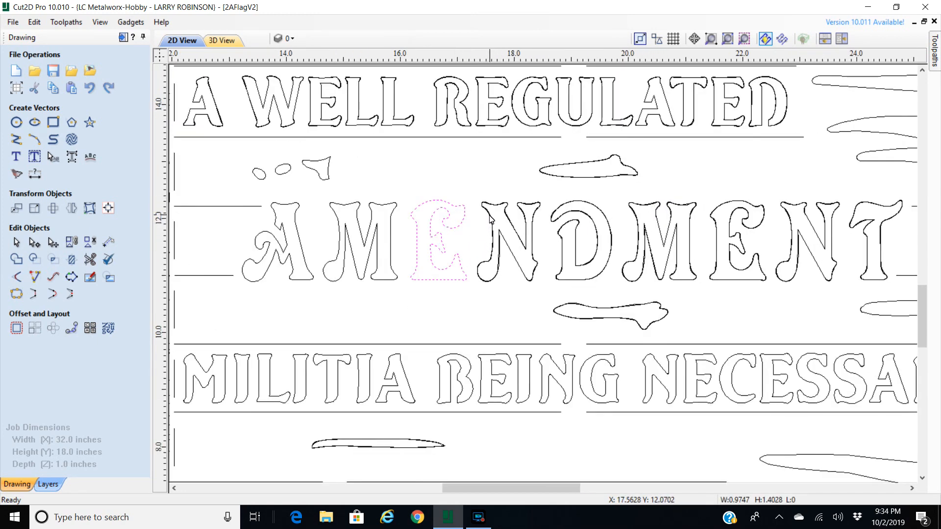
pyautogui.scroll(10, 487, 220)
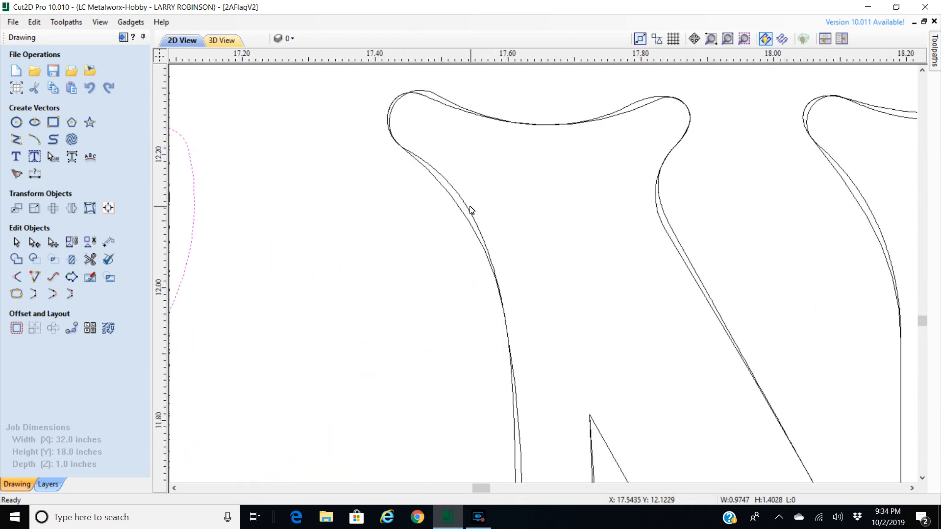
pyautogui.click(464, 205)
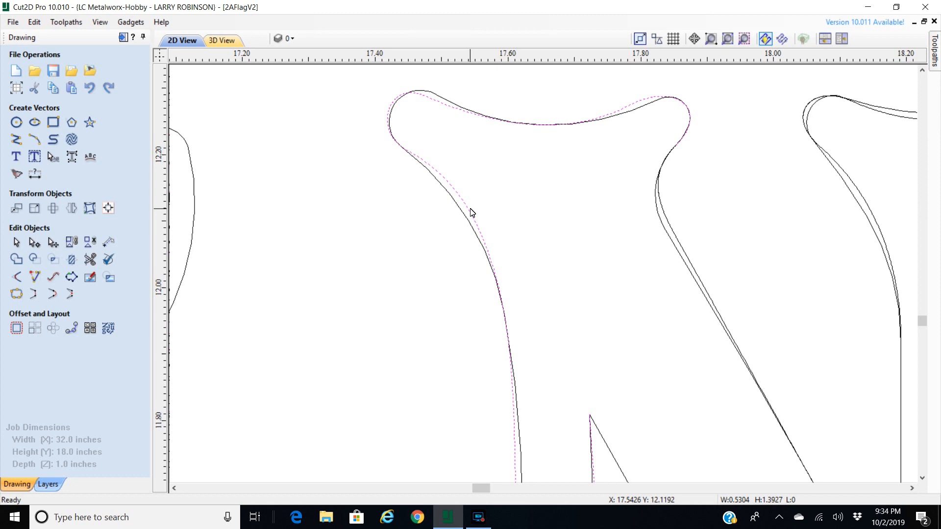
pyautogui.press('n')
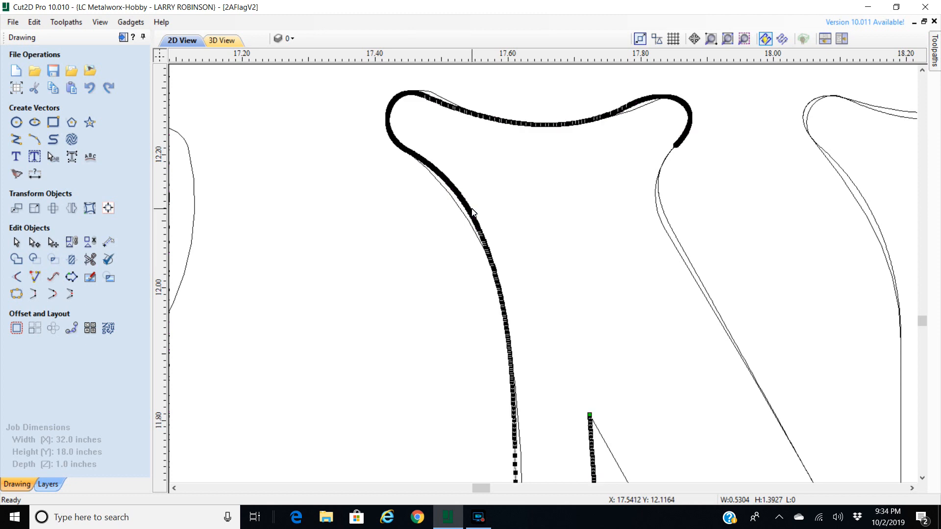
pyautogui.click(520, 206)
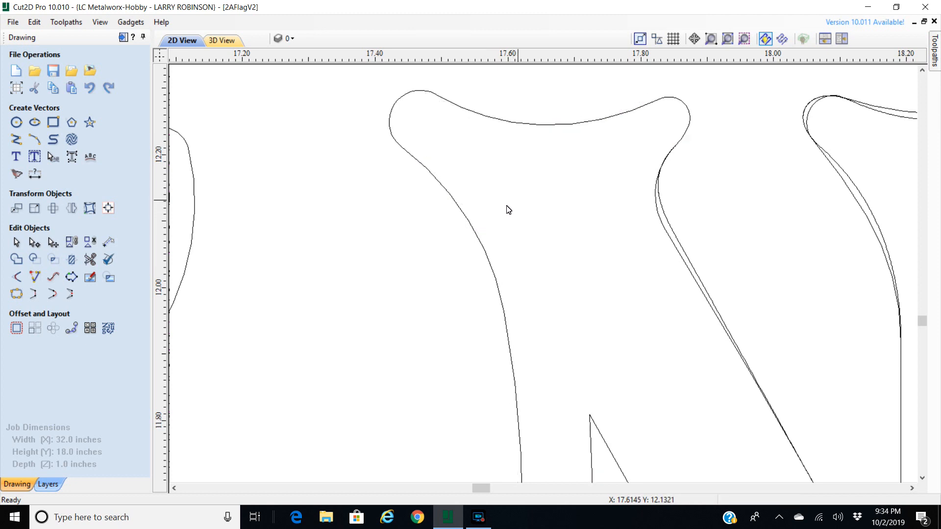
# - Show the nodes of the N's remaining arc-fitted left vector and check the doubled curve and diagonal beside it
pyautogui.click(460, 212)
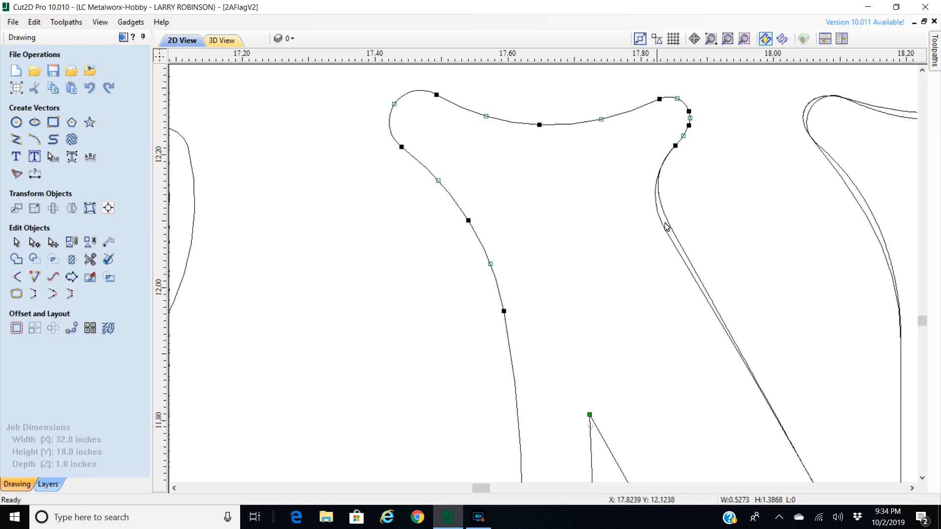
pyautogui.scroll(2, 685, 238)
pyautogui.scroll(-2, 653, 228)
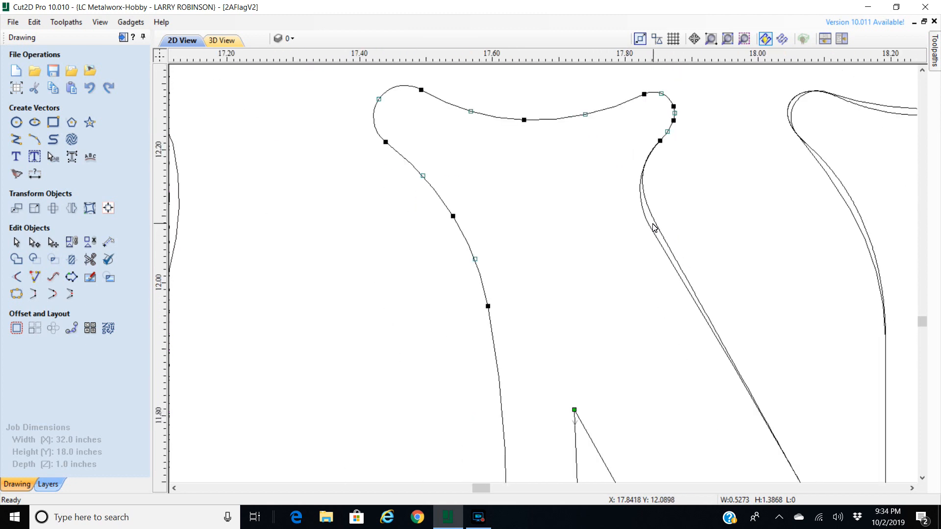
pyautogui.click(651, 228)
pyautogui.click(684, 198)
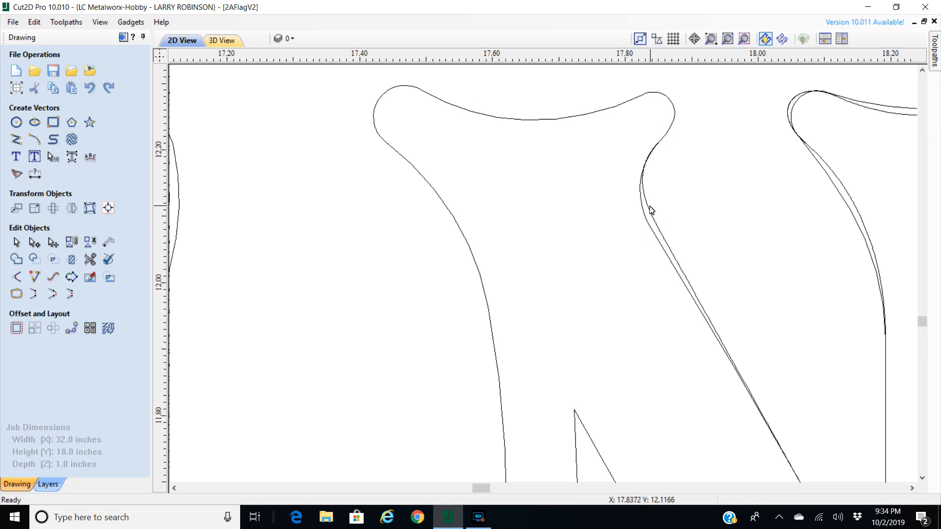
pyautogui.click(650, 207)
pyautogui.click(644, 219)
pyautogui.click(611, 236)
# - Examine the letters M, E, N and D of AMENDMENT, comparing cleaned outlines with those still doubled
pyautogui.scroll(-3, 611, 235)
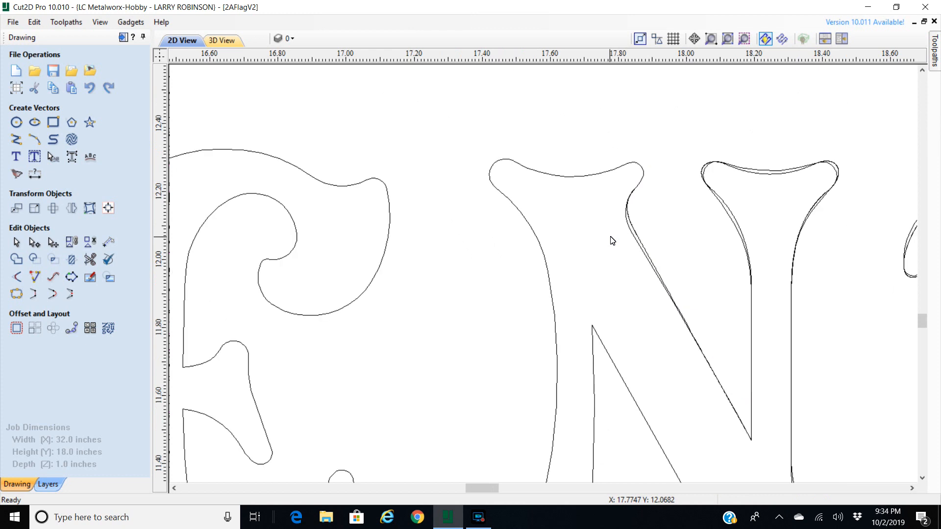
pyautogui.scroll(-3, 705, 351)
pyautogui.scroll(3, 731, 445)
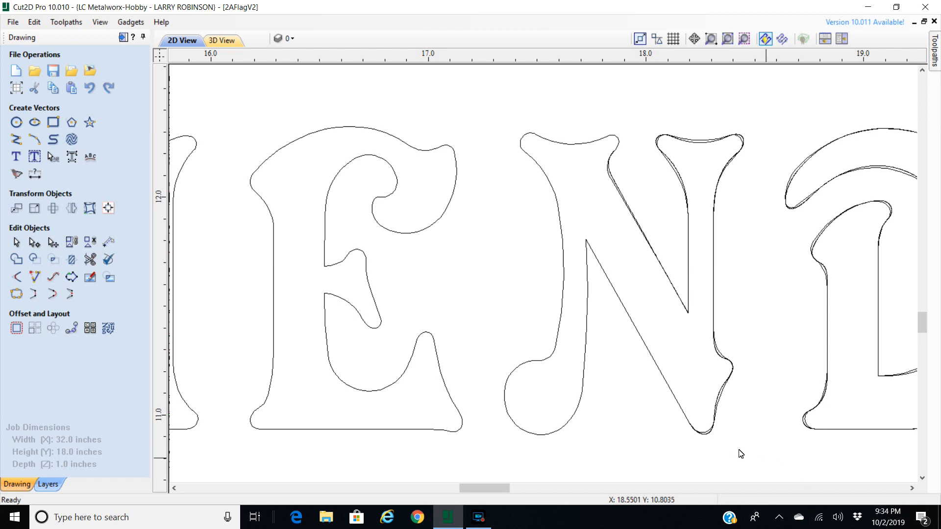
pyautogui.scroll(3, 735, 450)
pyautogui.scroll(-6, 674, 394)
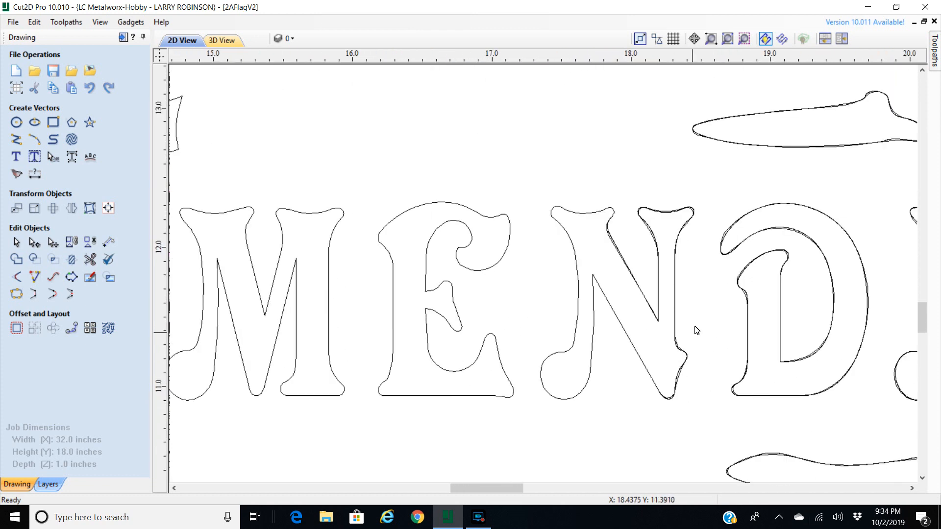
pyautogui.scroll(1, 700, 312)
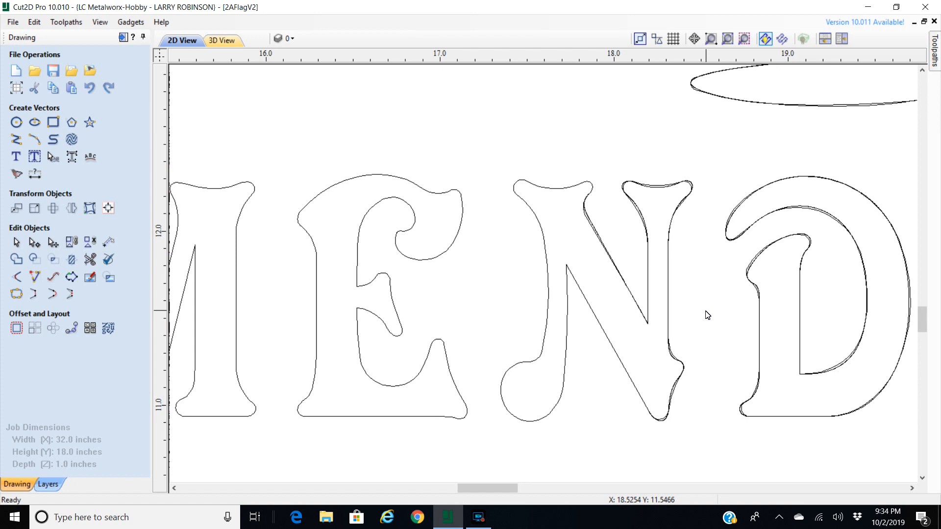
pyautogui.scroll(3, 687, 309)
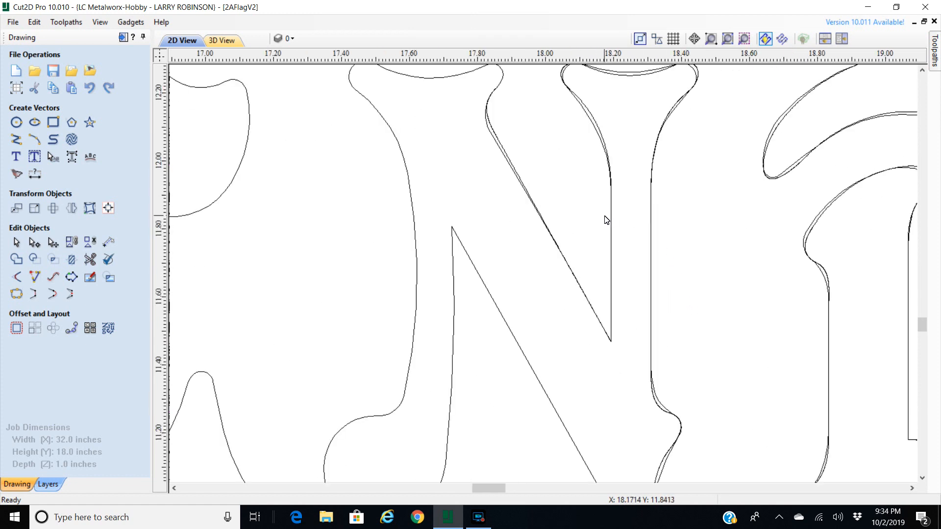
pyautogui.scroll(-2, 598, 221)
pyautogui.scroll(-12, 598, 221)
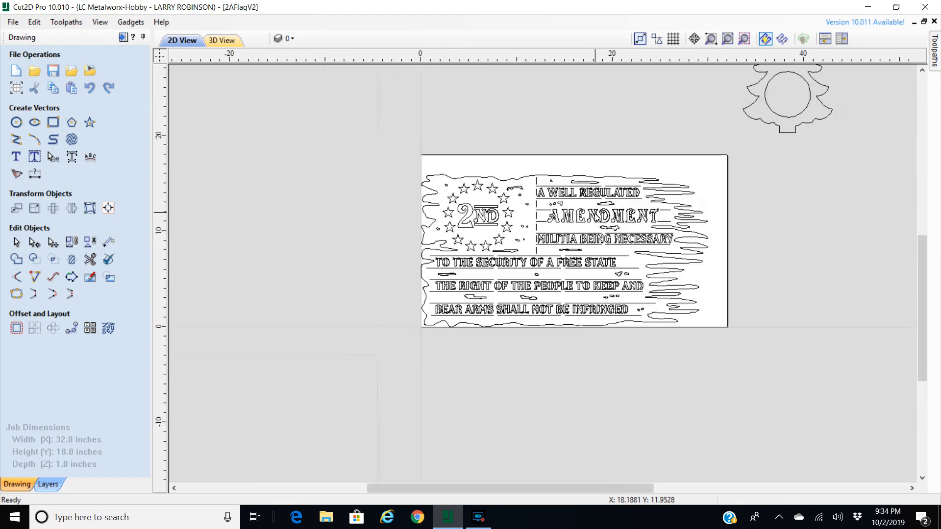
# - Select the Christmas tree's inner circle and outer outline in turn to check each vector
pyautogui.scroll(3, 675, 113)
pyautogui.click(628, 161)
pyautogui.click(627, 212)
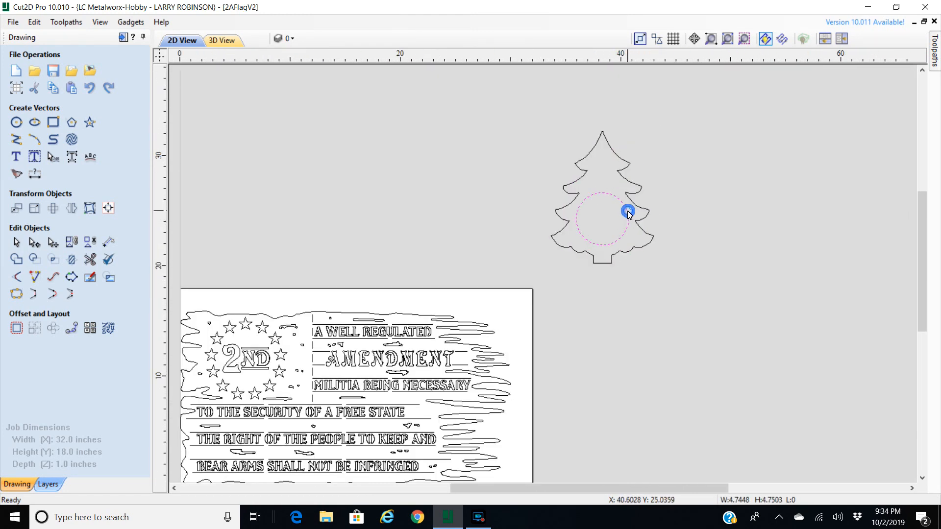
pyautogui.click(605, 263)
pyautogui.click(603, 293)
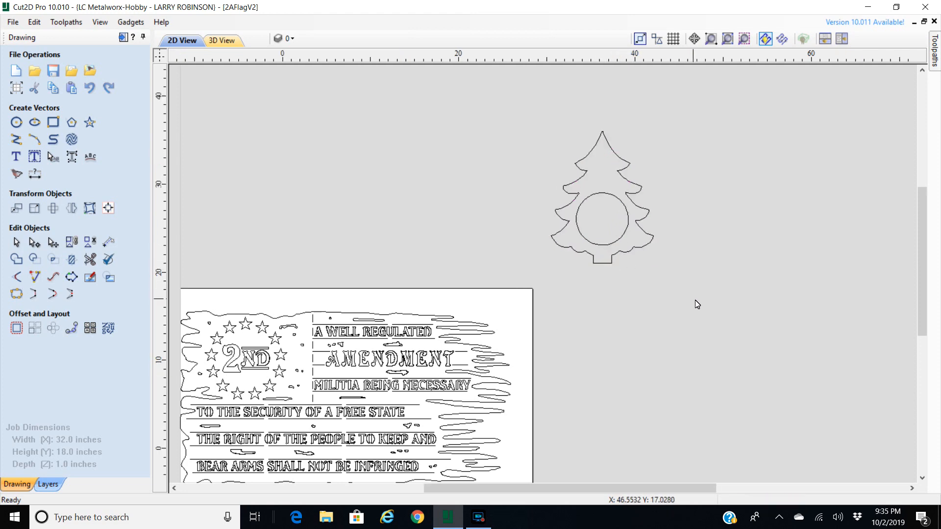
# - Examine the full flag layout and the distressed shape beside the upper-right stars for doubled vectors
pyautogui.scroll(-2, 697, 304)
pyautogui.scroll(-1, 595, 413)
pyautogui.scroll(3, 594, 413)
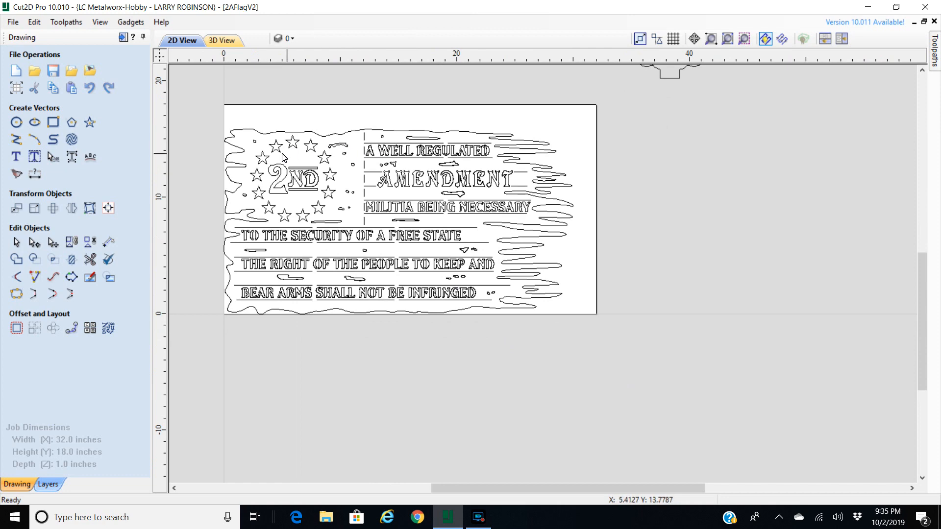
pyautogui.scroll(2, 222, 121)
pyautogui.scroll(-1, 221, 124)
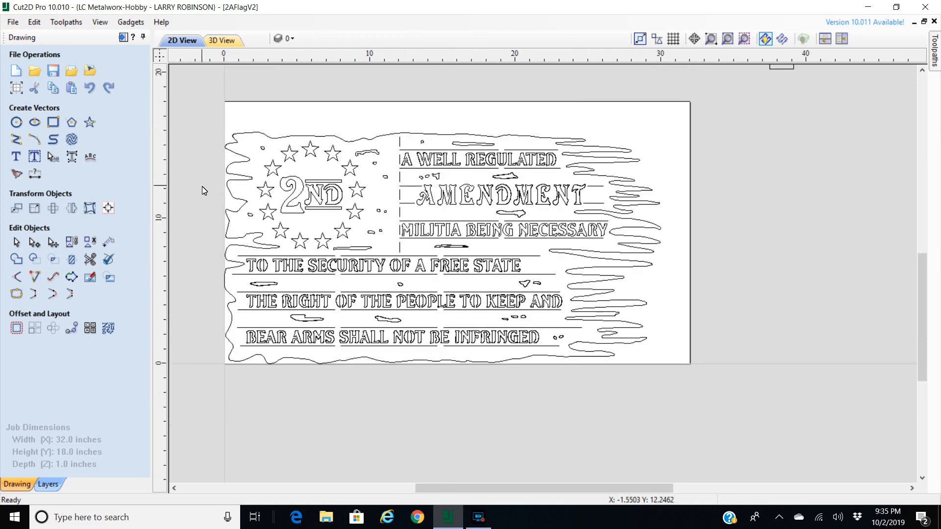
pyautogui.scroll(1, 204, 191)
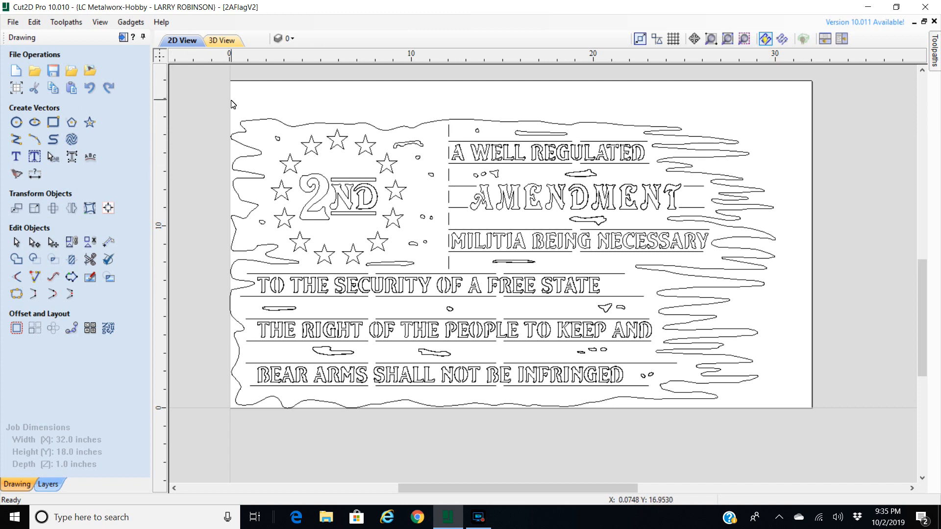
pyautogui.scroll(1, 196, 190)
pyautogui.scroll(-1, 196, 190)
pyautogui.scroll(1, 397, 154)
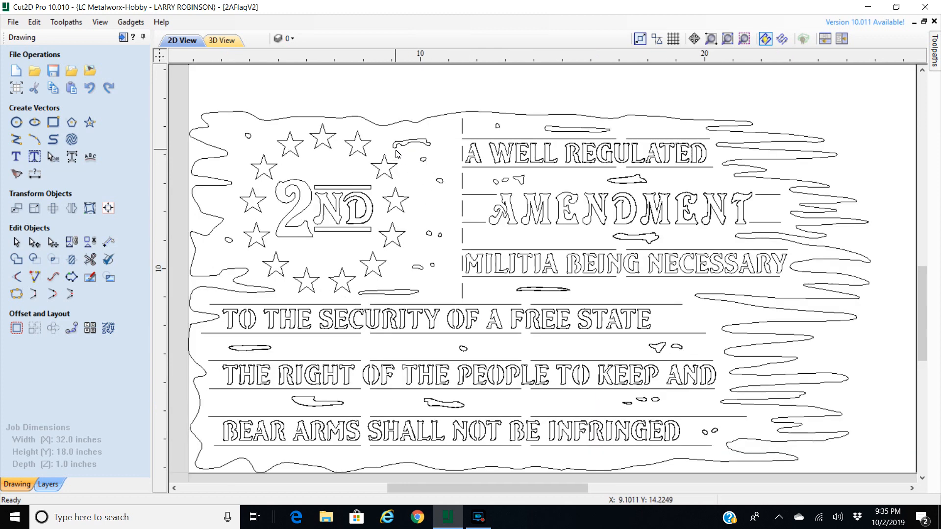
pyautogui.scroll(3, 397, 154)
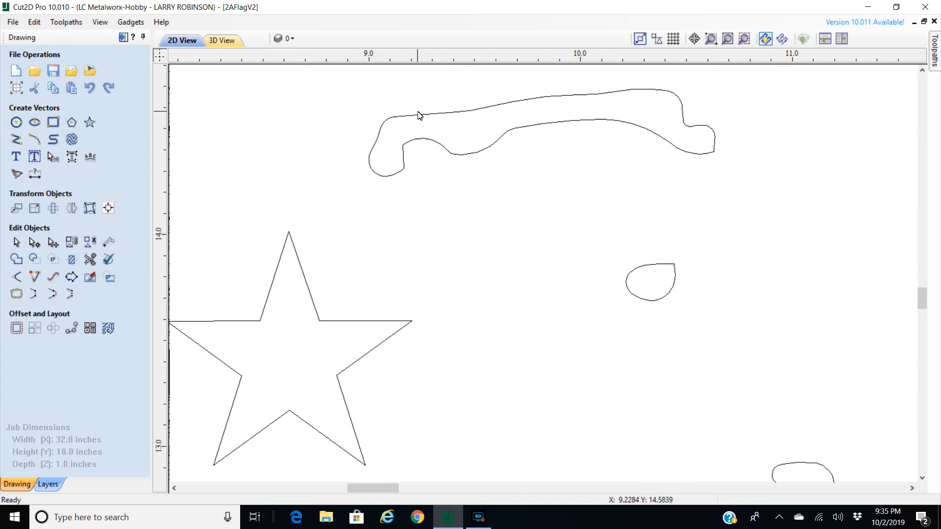
pyautogui.scroll(-4, 418, 116)
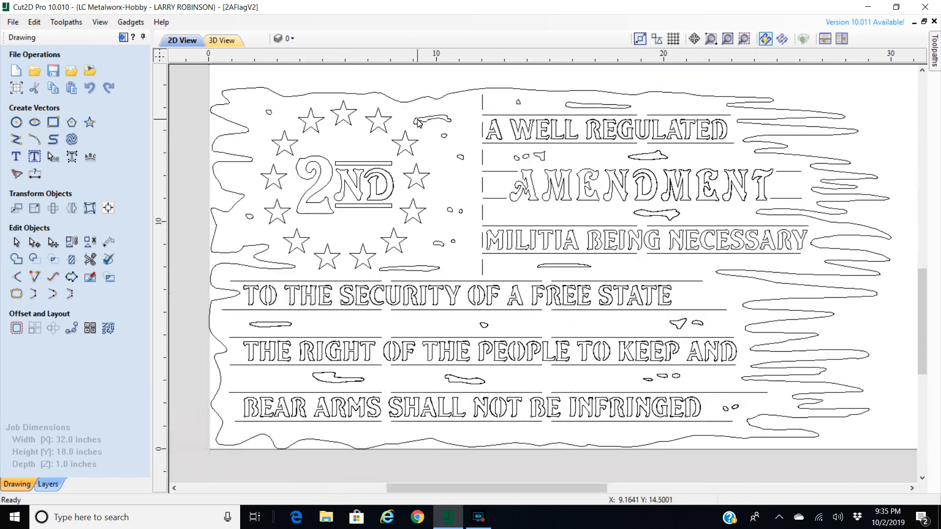
pyautogui.scroll(-1, 417, 122)
pyautogui.scroll(1, 427, 98)
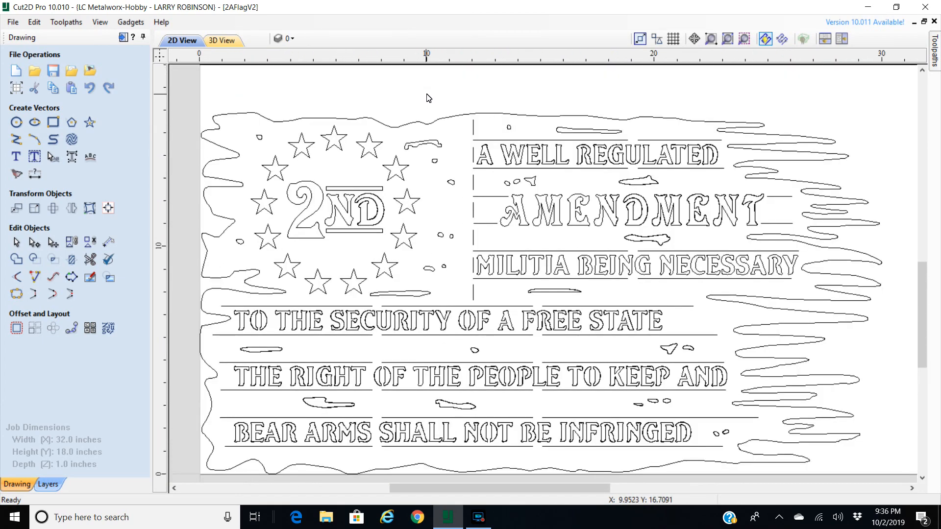
pyautogui.scroll(-1, 426, 145)
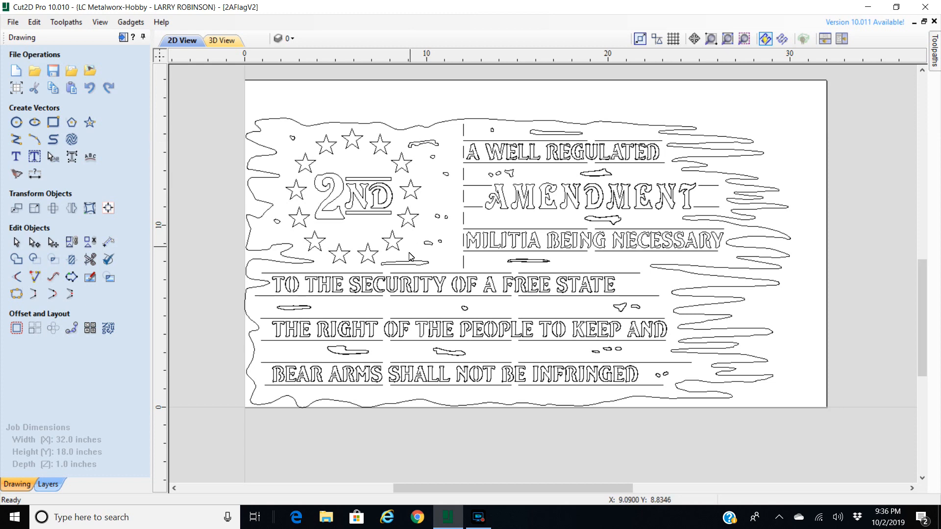
# - Check the long distressed sliver below the ring of stars for overlapping vectors
pyautogui.scroll(2, 411, 252)
pyautogui.scroll(3, 392, 271)
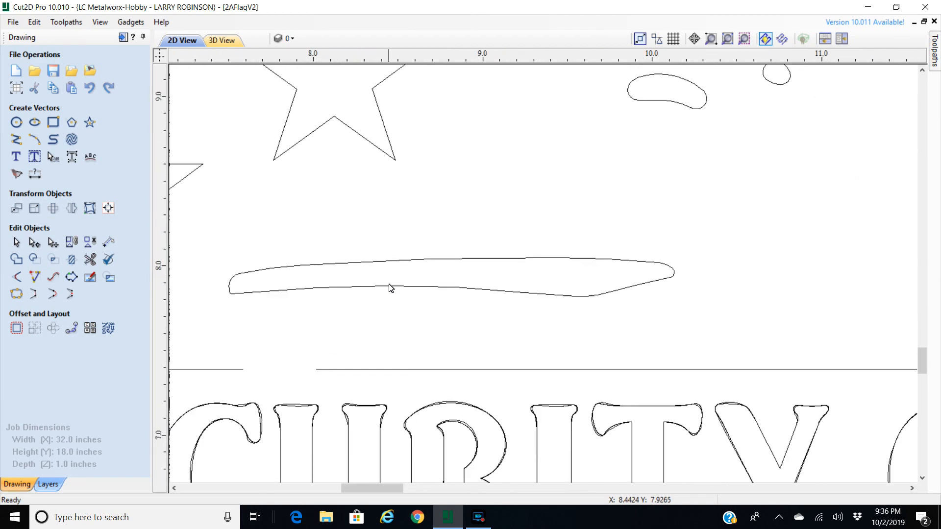
pyautogui.click(392, 287)
pyautogui.click(401, 295)
pyautogui.scroll(-4, 489, 277)
pyautogui.scroll(-2, 489, 277)
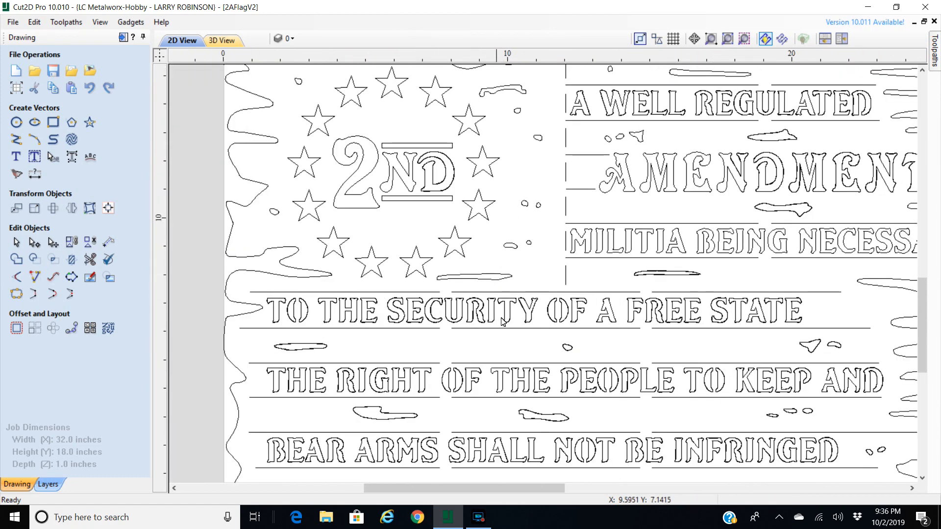
# - Examine the letters of SECURITY for doubled outlines, and review the complete flag together with the tree
pyautogui.scroll(5, 495, 304)
pyautogui.scroll(5, 365, 303)
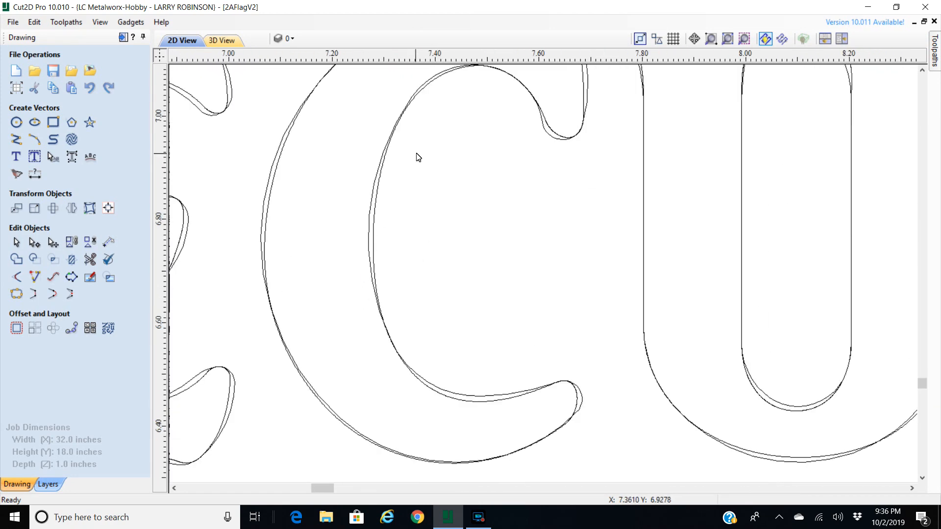
pyautogui.scroll(-3, 420, 116)
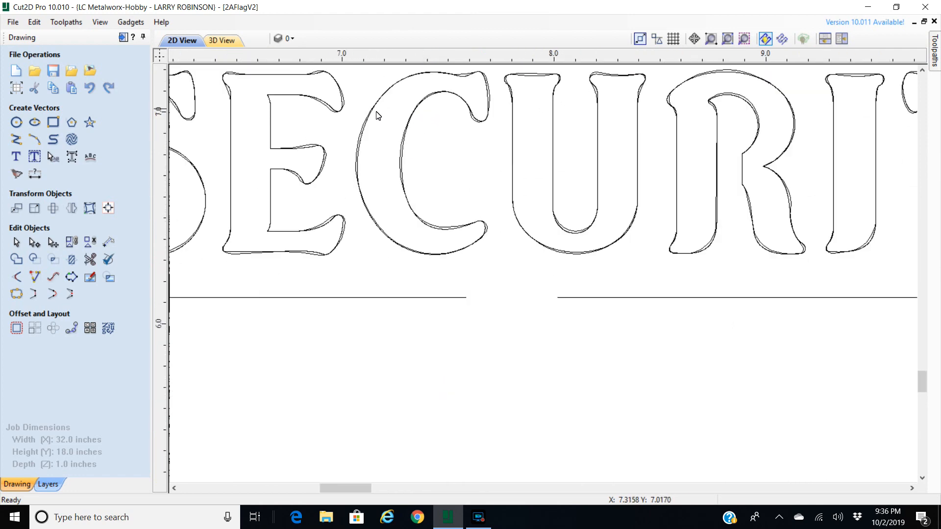
pyautogui.scroll(3, 414, 122)
pyautogui.scroll(3, 414, 122)
pyautogui.scroll(-3, 414, 122)
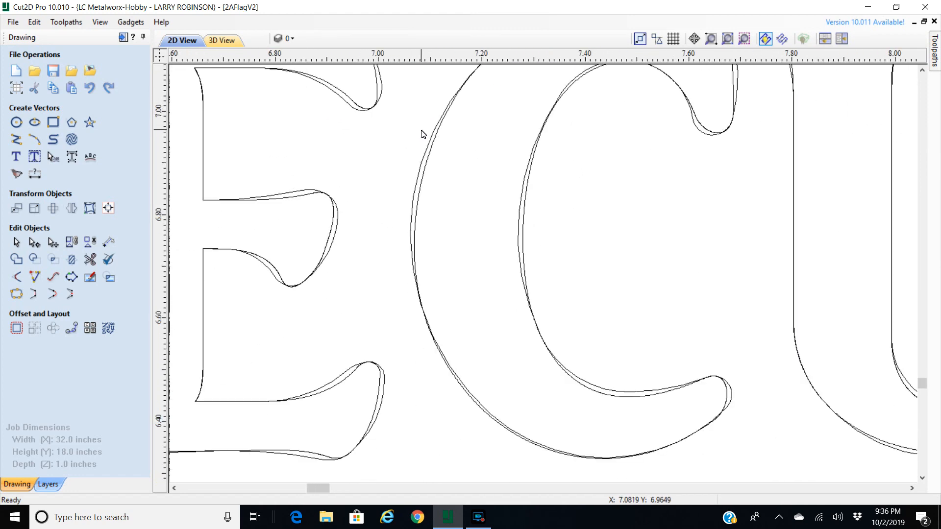
pyautogui.scroll(-6, 439, 138)
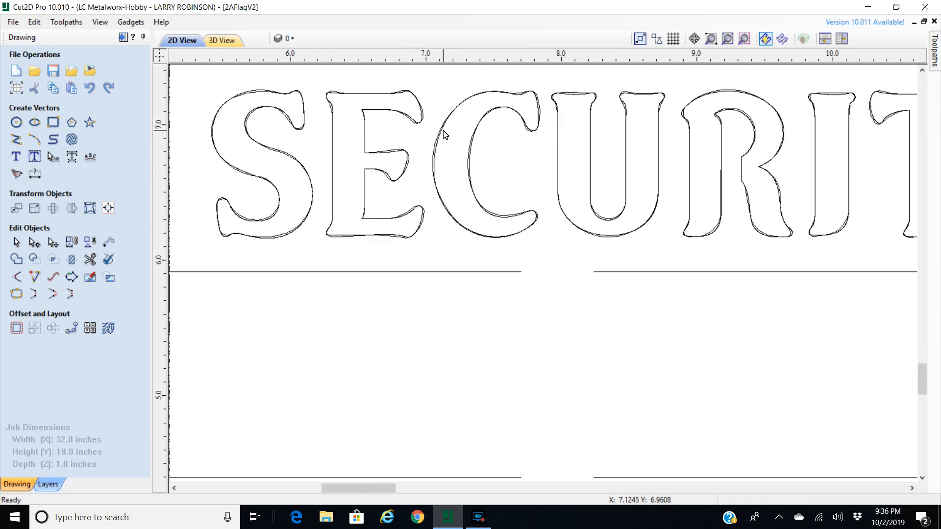
pyautogui.scroll(-4, 443, 135)
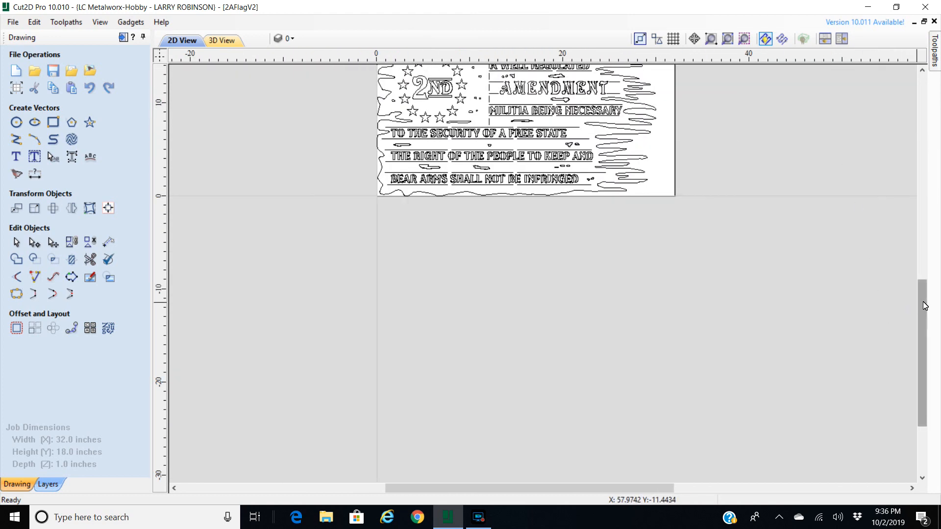
pyautogui.moveTo(918, 309); pyautogui.dragTo(926, 268)
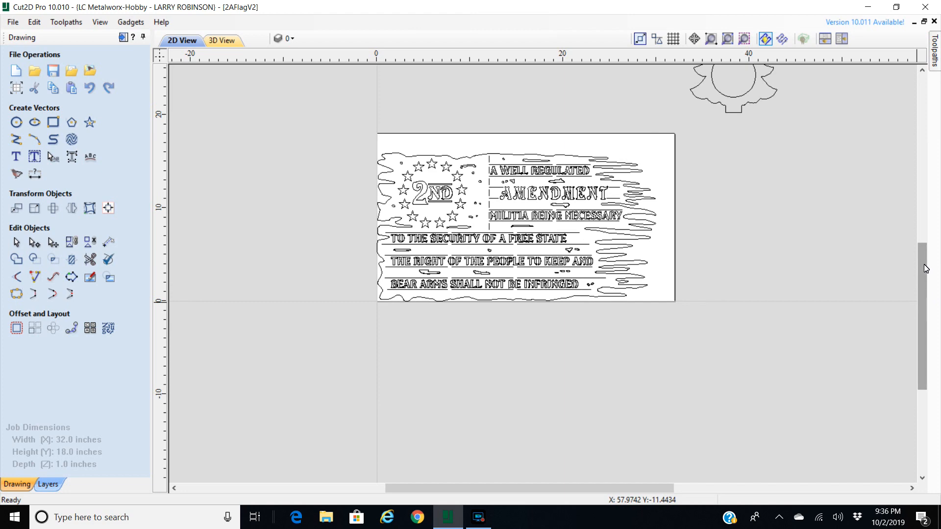
pyautogui.moveTo(922, 255); pyautogui.dragTo(930, 237)
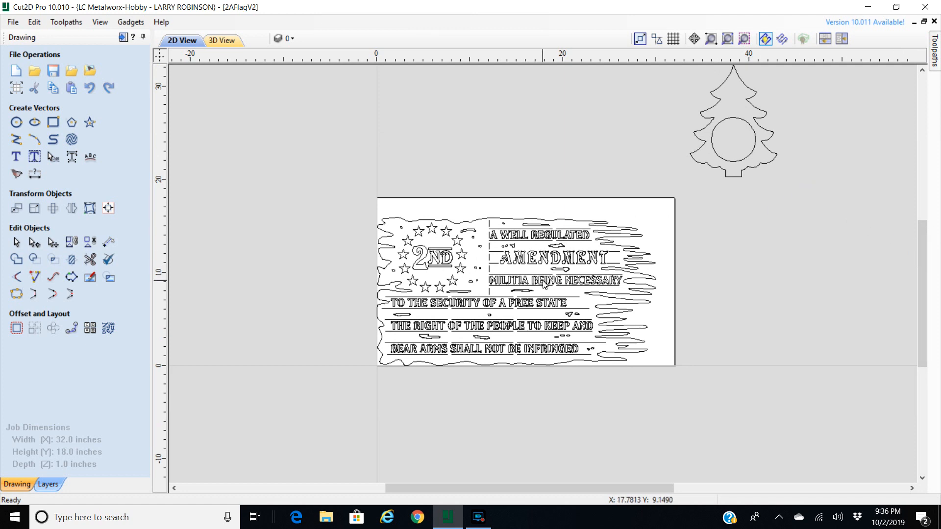
# - Review the flag's lettering rows, ring of stars and distressed edges up close and as a complete layout
pyautogui.scroll(1, 538, 299)
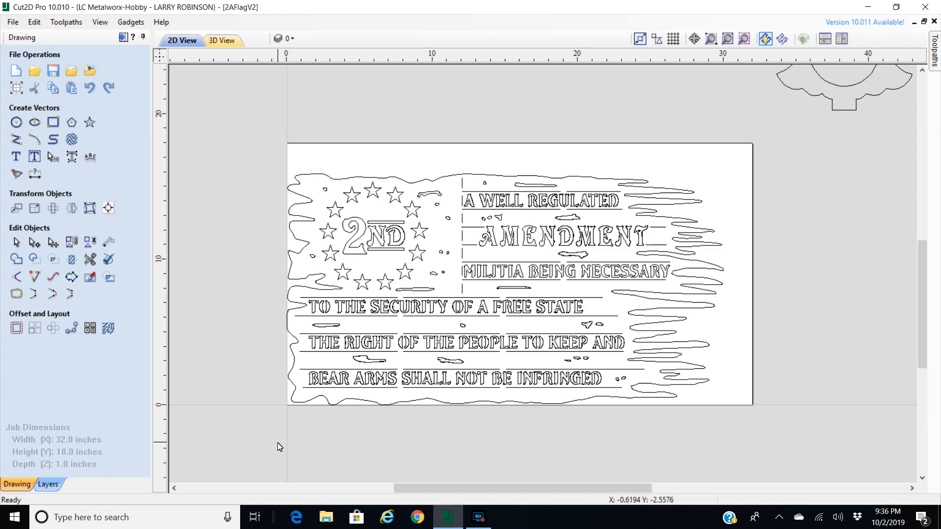
pyautogui.scroll(1, 267, 424)
pyautogui.scroll(3, 408, 303)
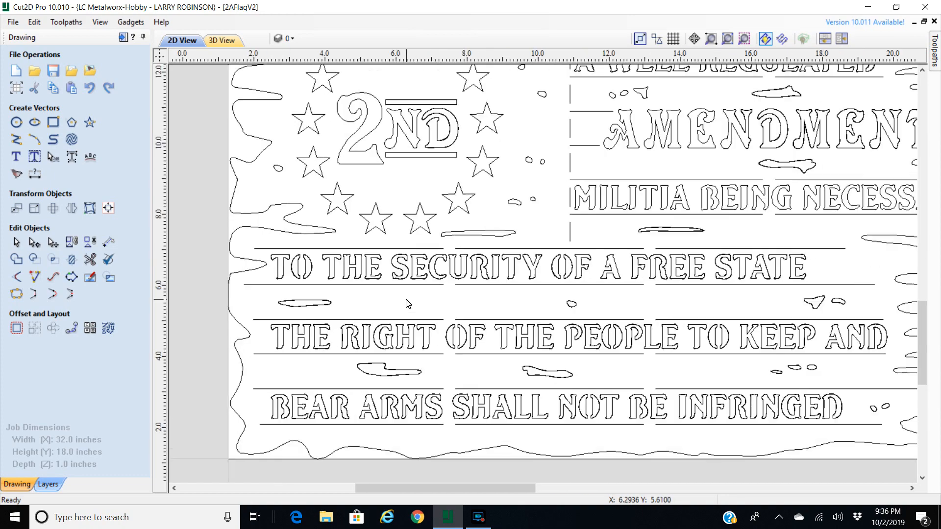
pyautogui.scroll(-5, 343, 364)
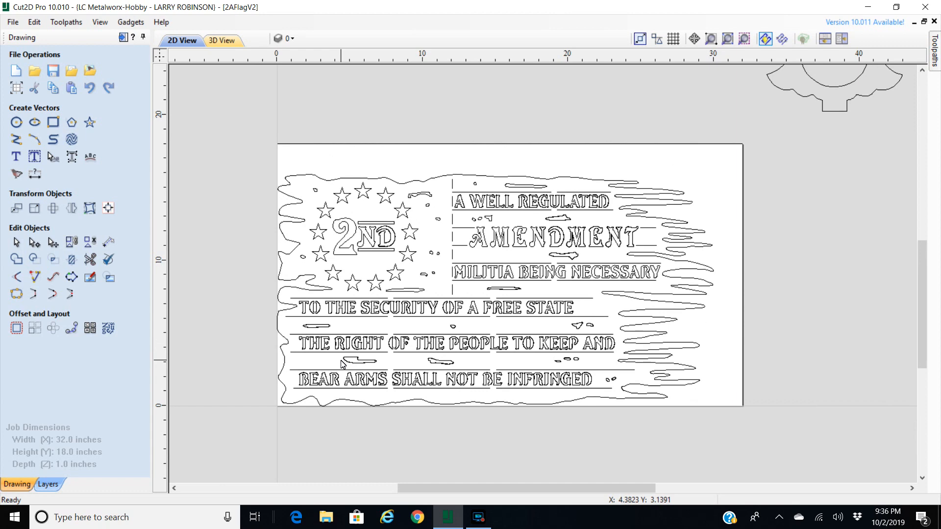
pyautogui.scroll(2, 317, 411)
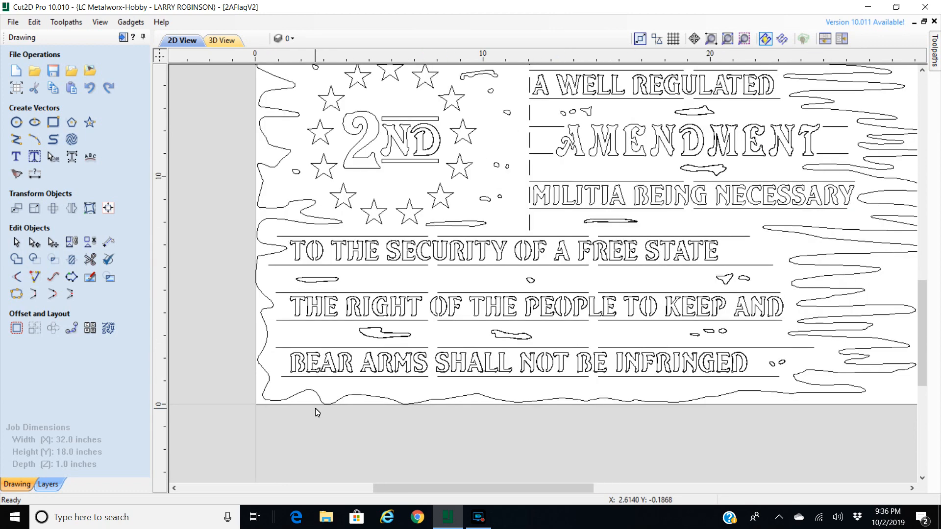
pyautogui.scroll(1, 628, 230)
pyautogui.scroll(-2, 627, 231)
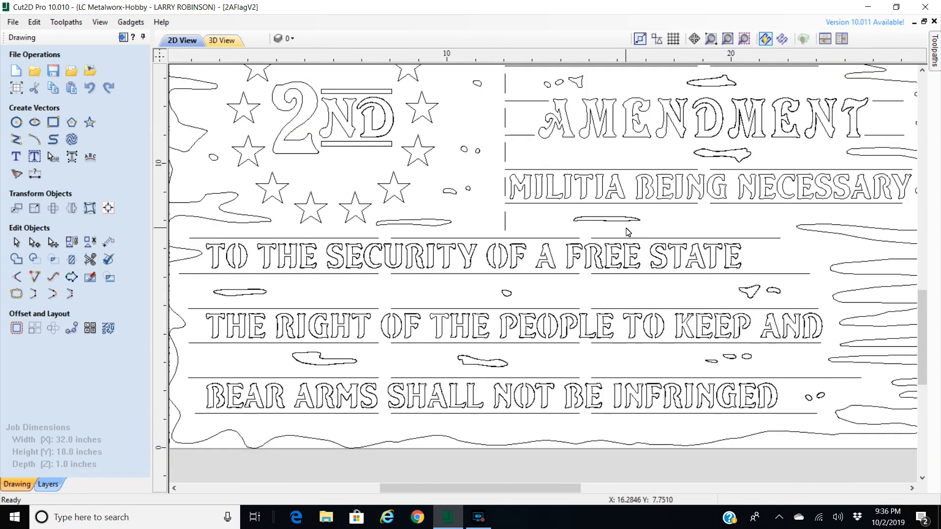
pyautogui.click(479, 519)
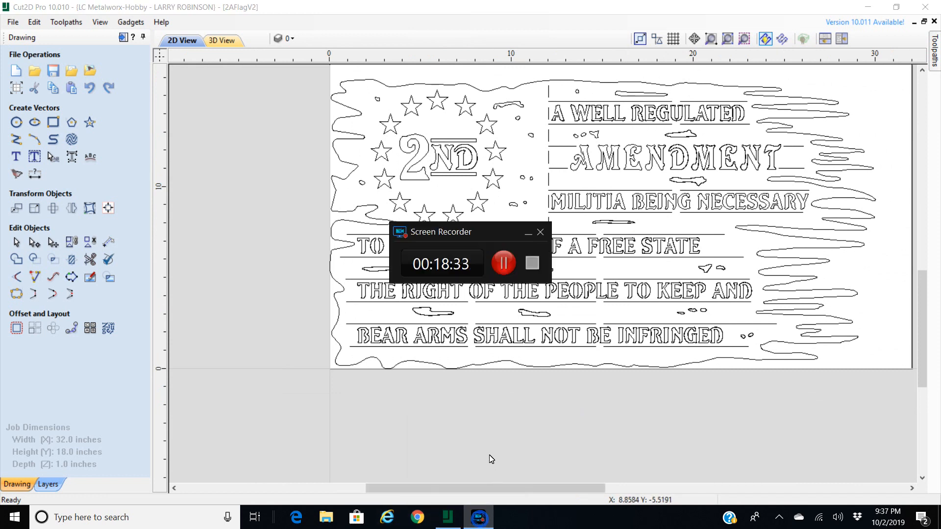